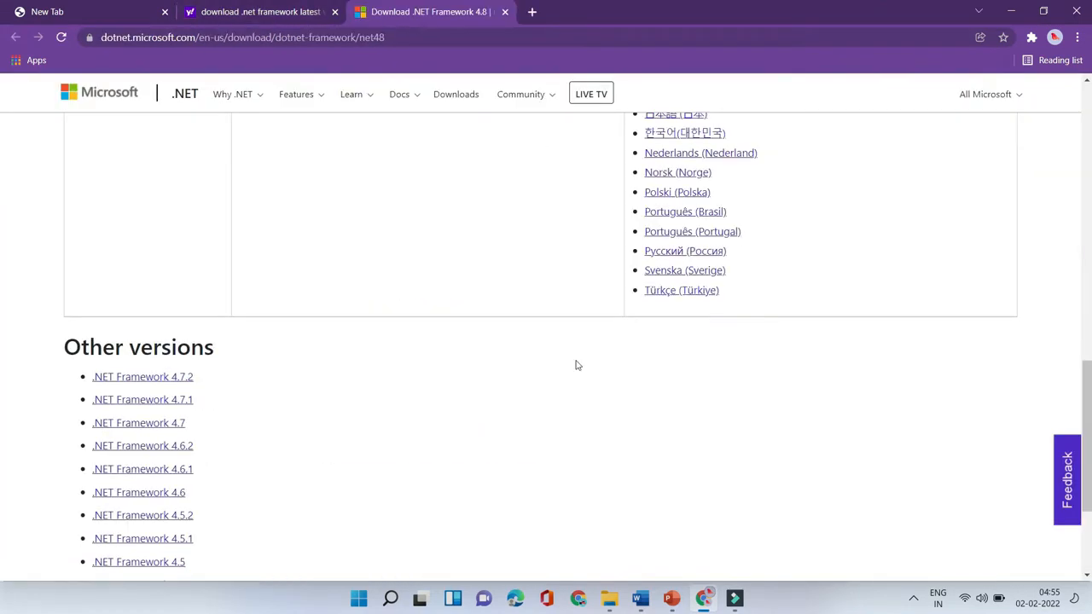
Step: From the other .NET Framework versions, open the 4.7.2 page and download the .NET Framework 4.7.2 Runtime
scroll(576, 365, "down", 1)
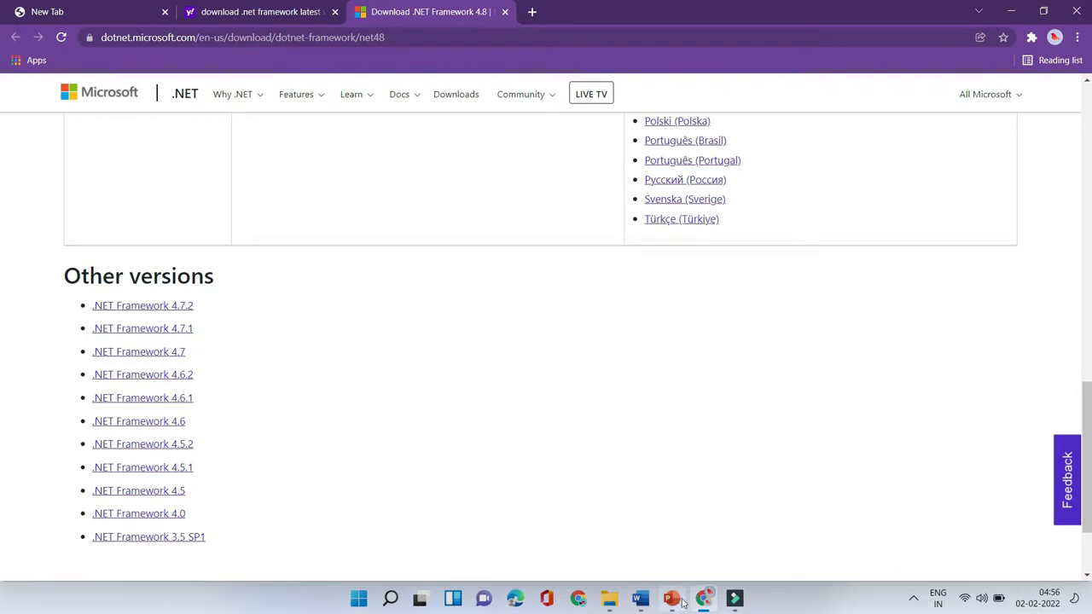
scroll(174, 474, "up", 2)
left_click(174, 468)
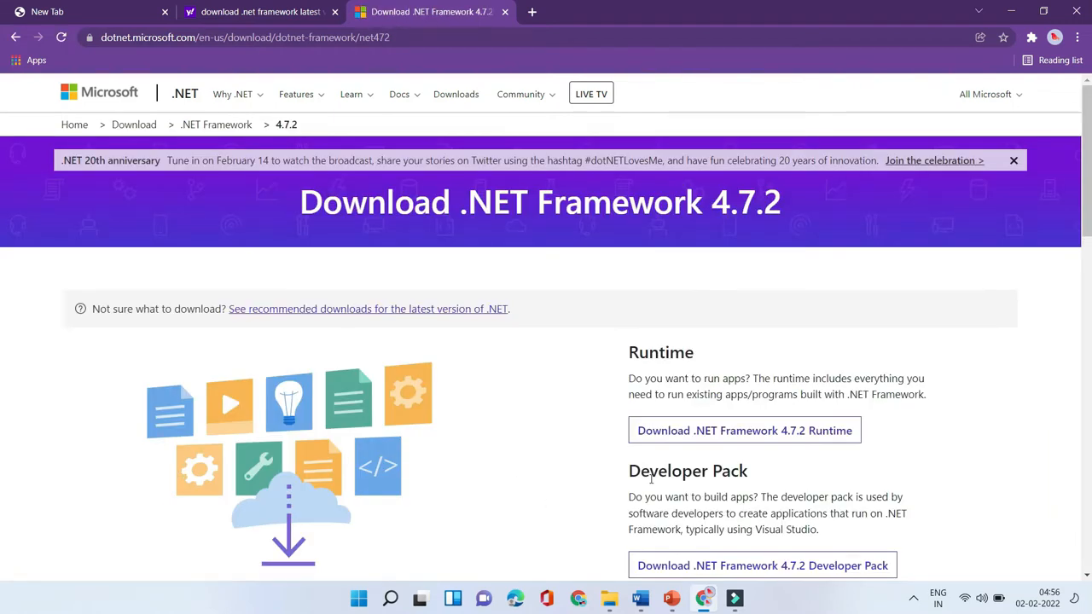
left_click(785, 433)
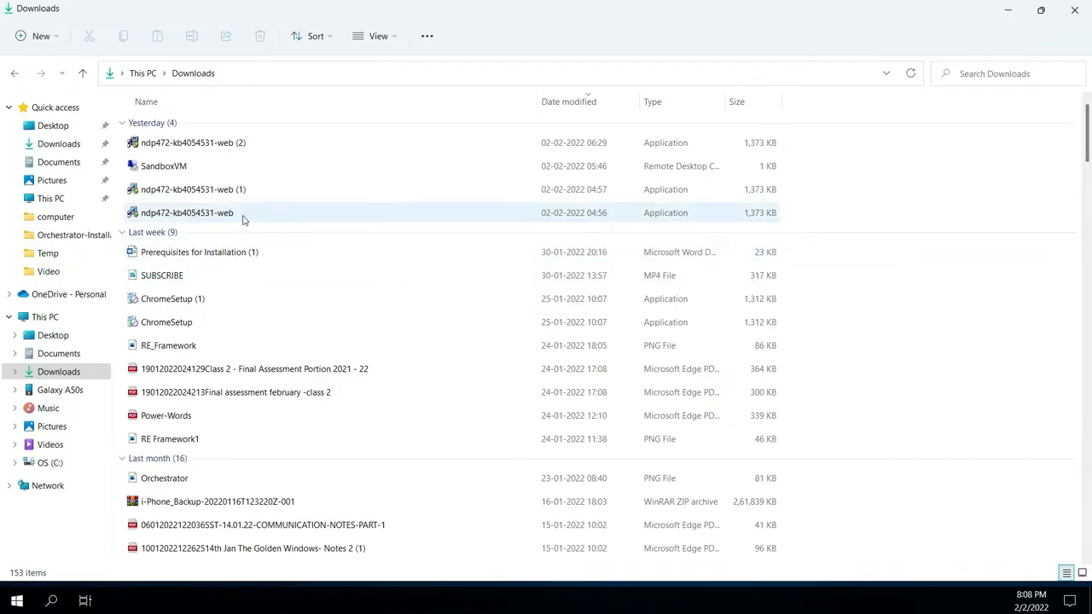
Step: Run the ndp472-kb4054531-web installer from the Downloads folder on the remote server
double_click(218, 211)
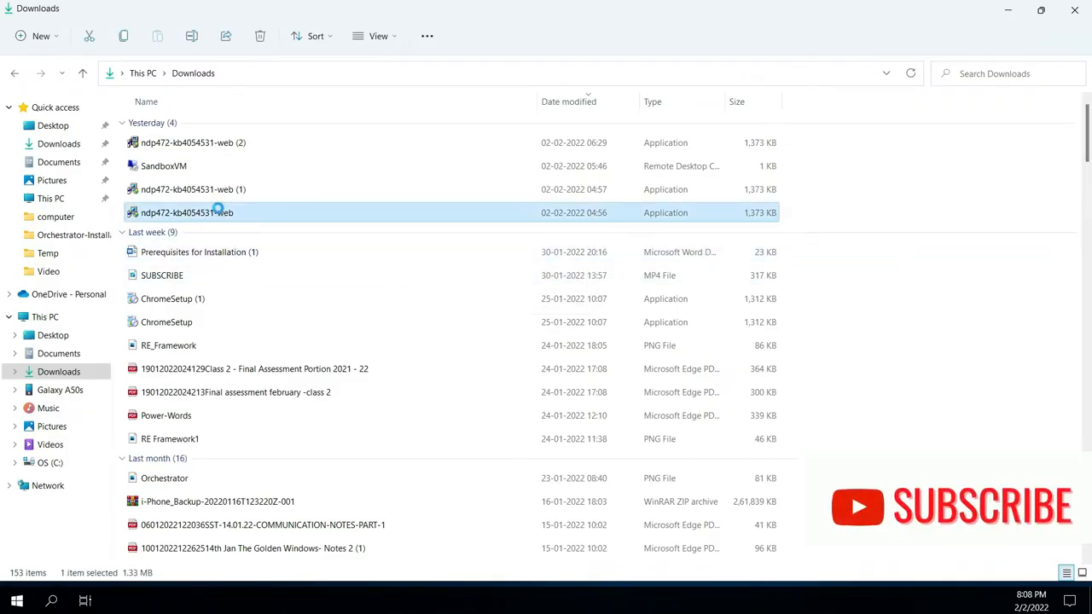
right_click(218, 211)
left_click(266, 224)
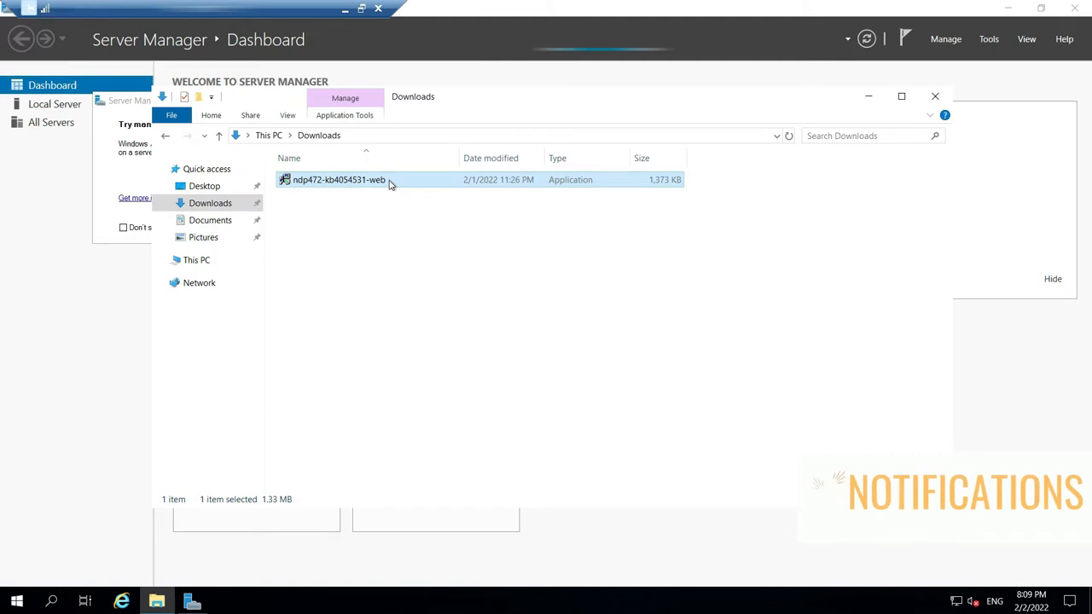
double_click(391, 182)
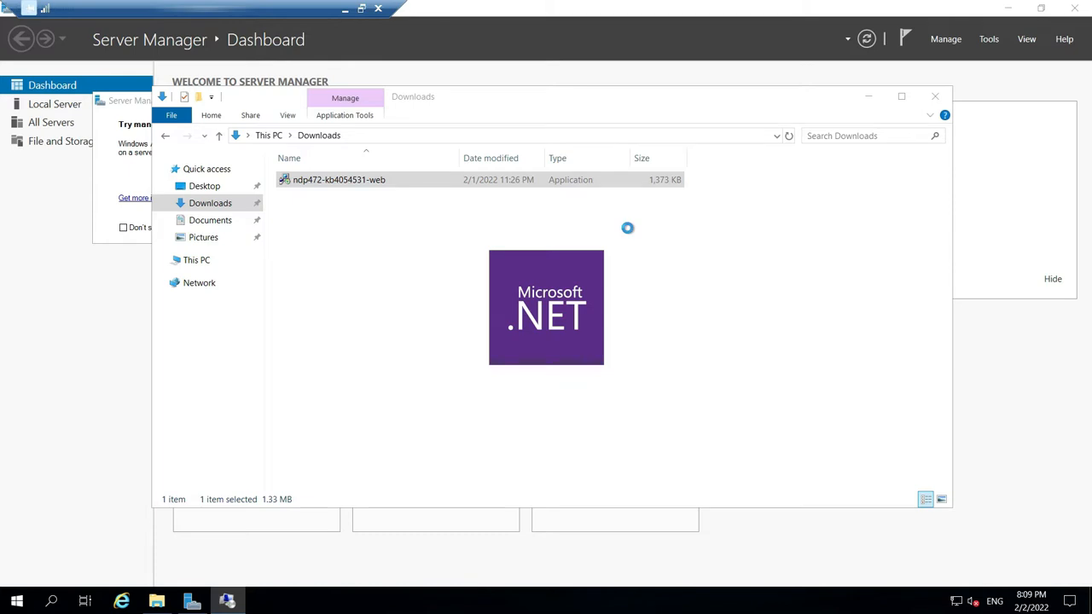
left_click_drag(559, 223, 458, 223)
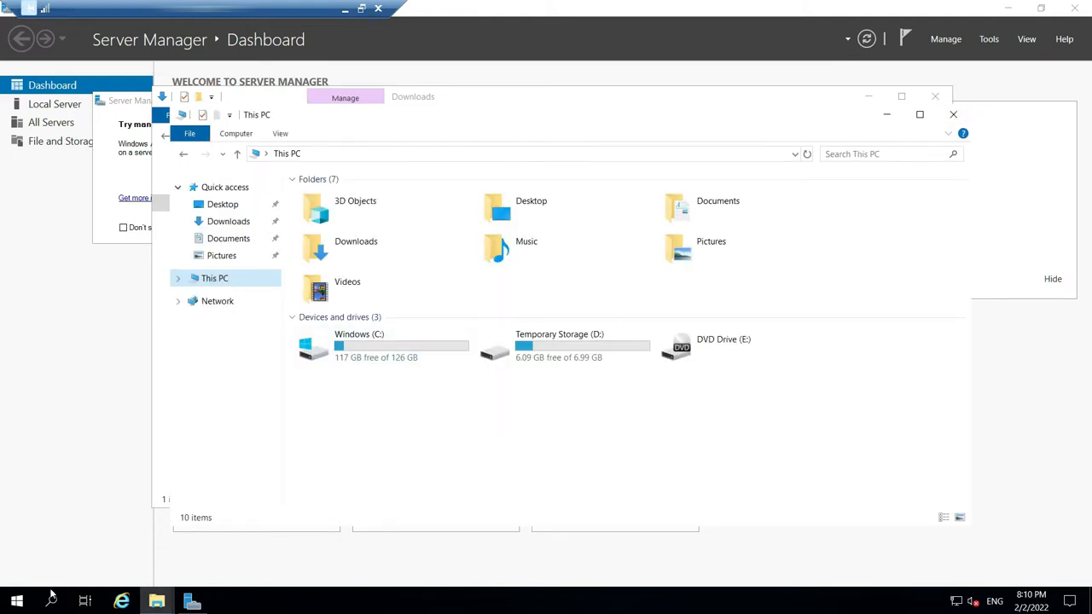
left_click(23, 604)
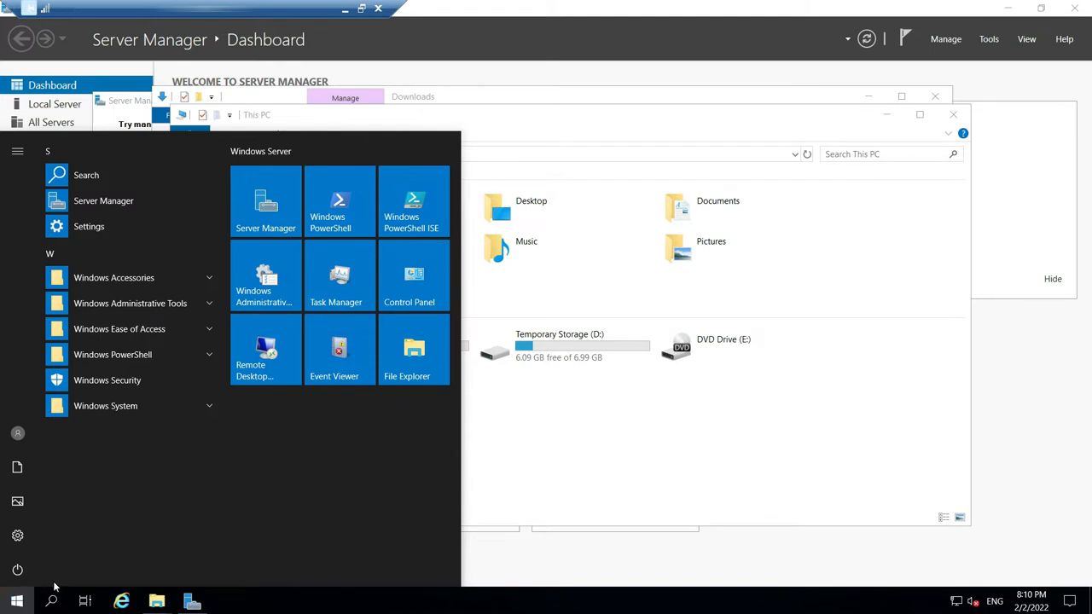
key("super+r")
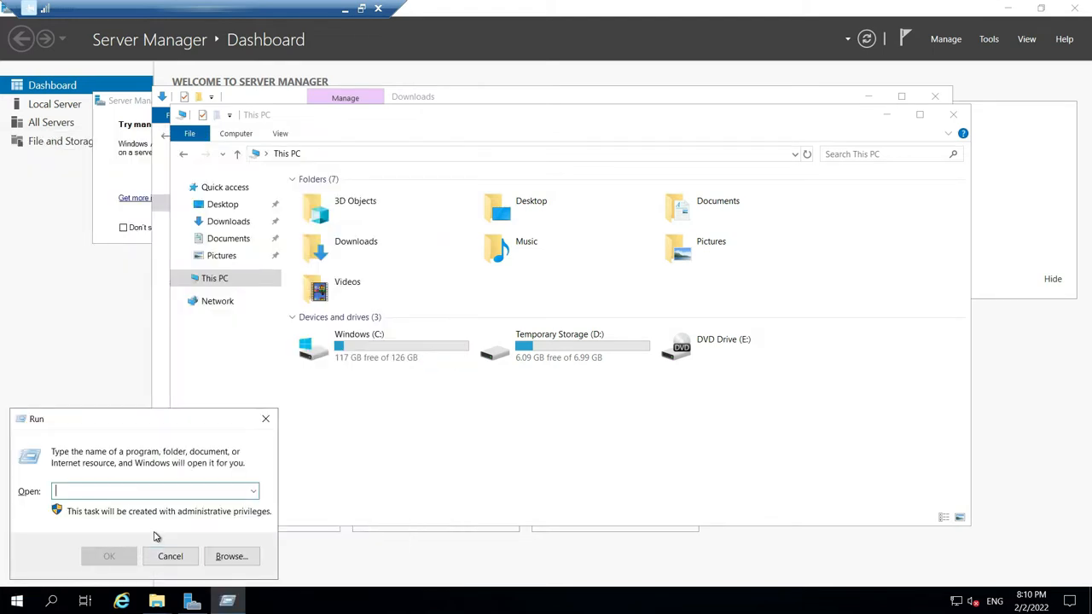
type("control")
key("Return")
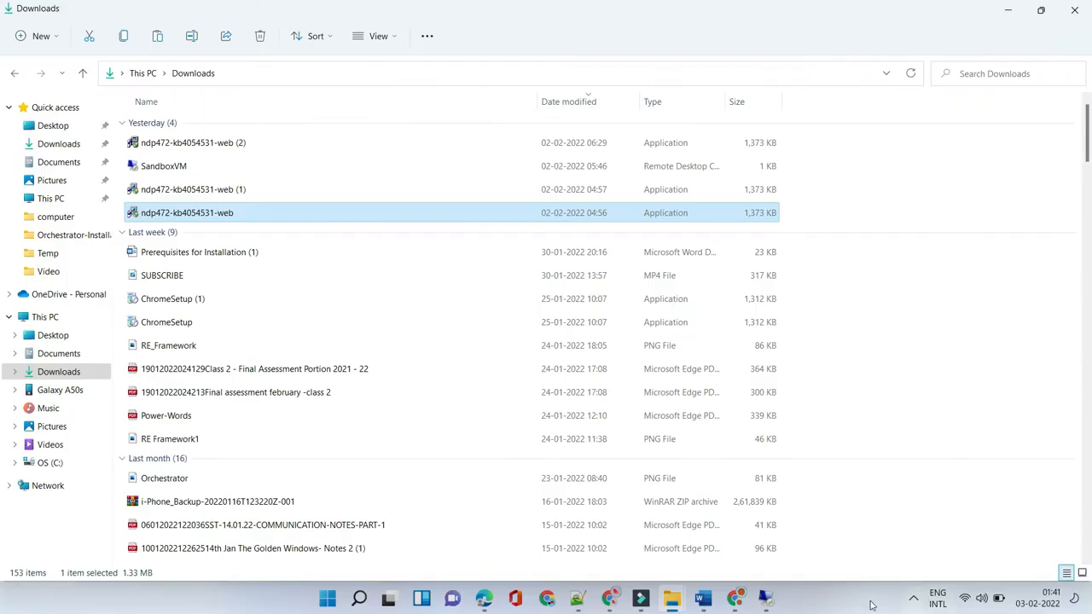
left_click(914, 598)
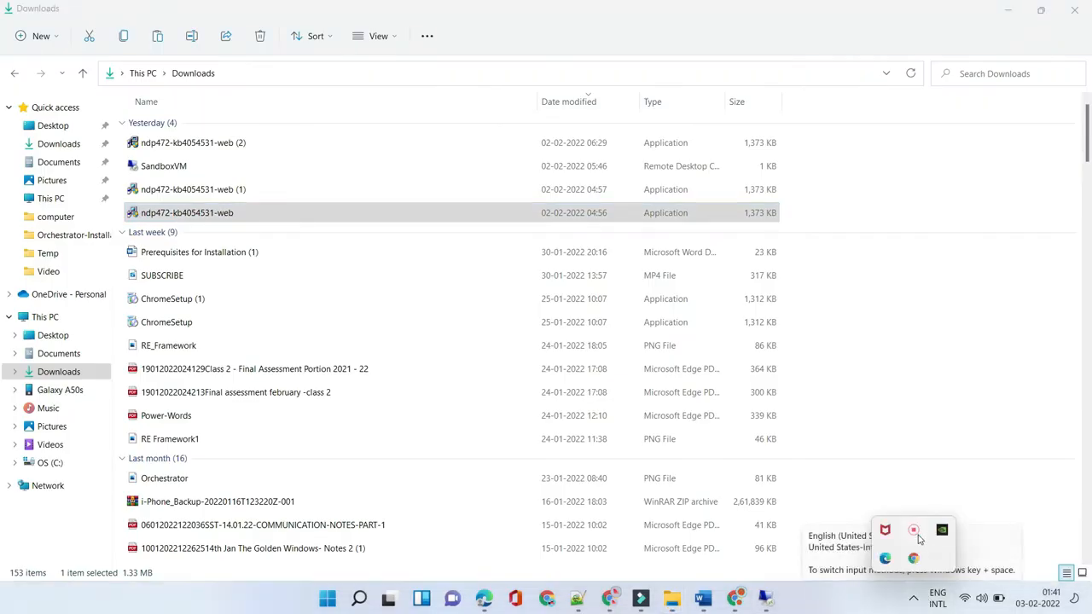
left_click(913, 531)
left_click(900, 576)
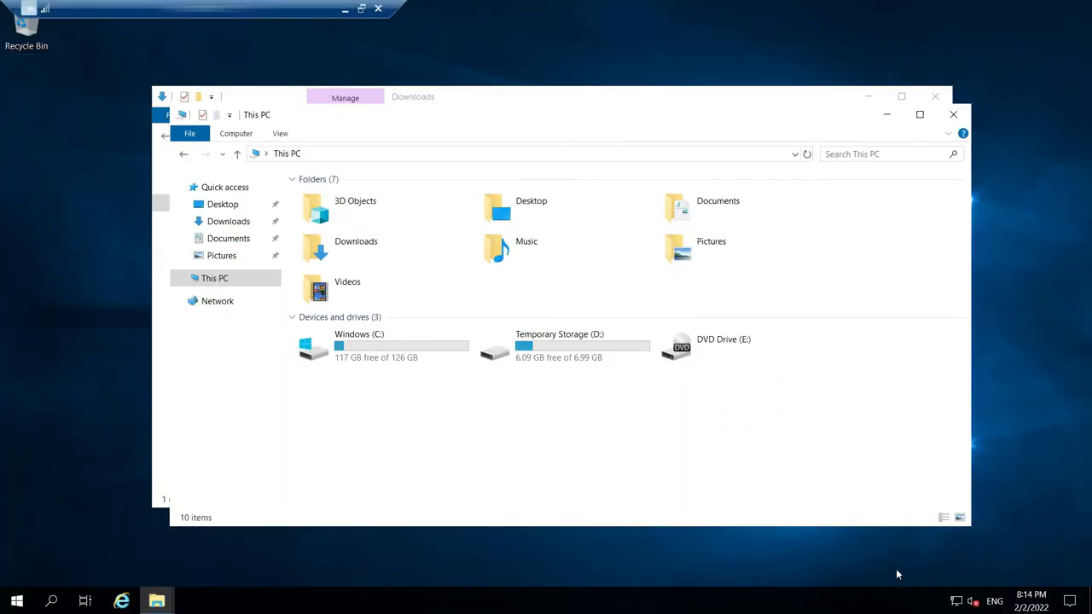
Step: Launch Registry Editor on the server with the run command regedit.exe and maximize its window
key("super")
type("run")
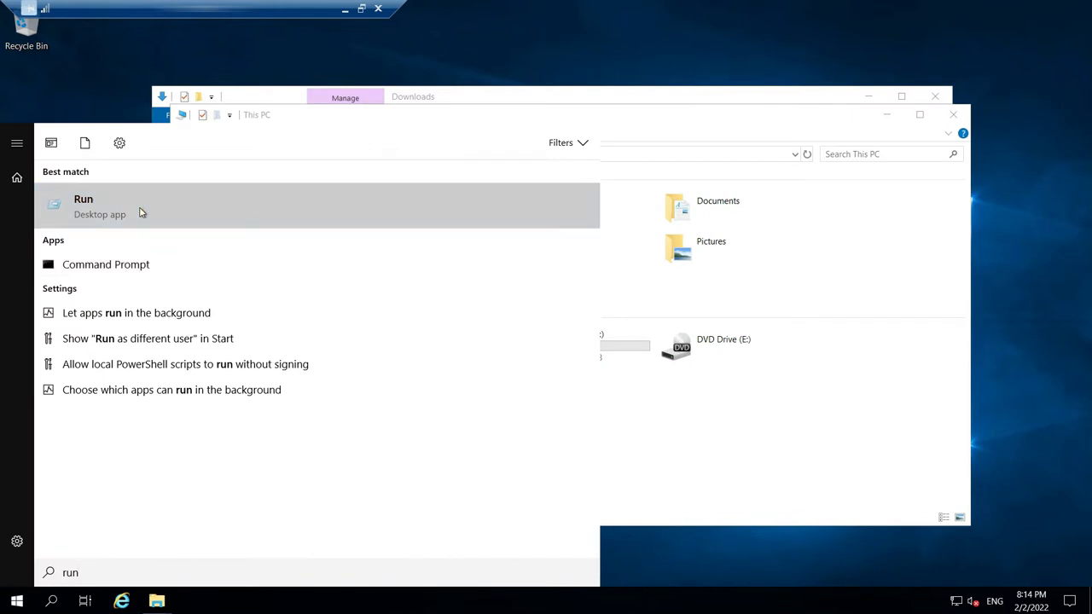
left_click(142, 213)
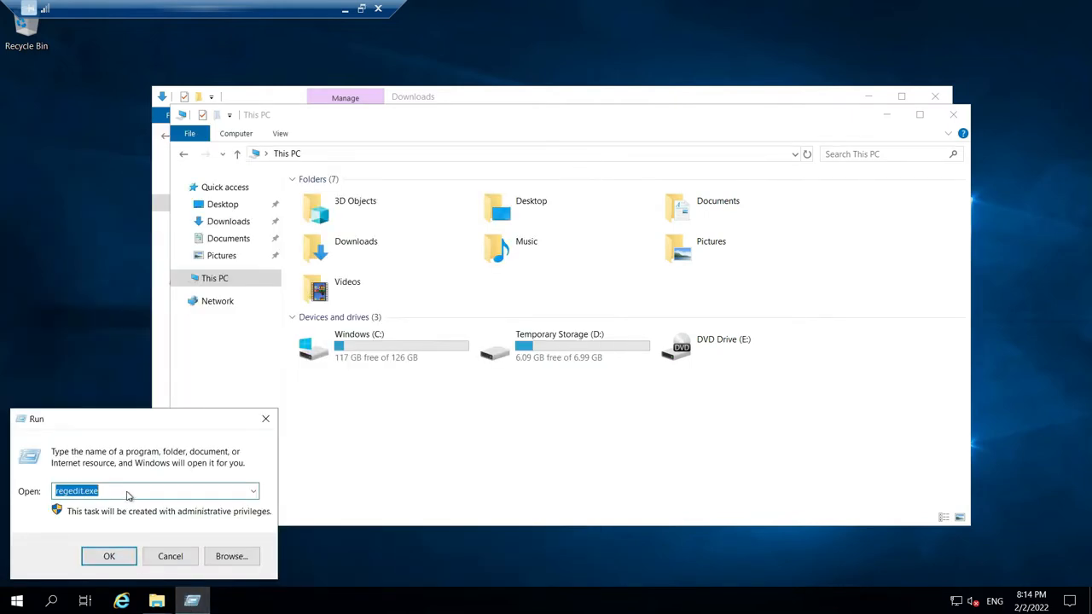
left_click(110, 557)
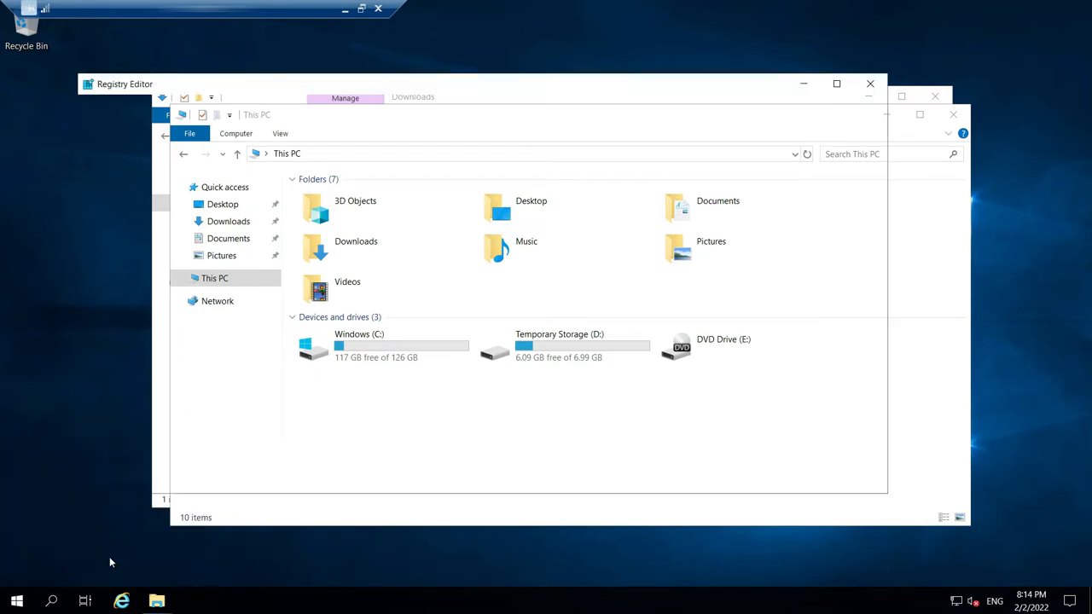
left_click(840, 84)
Step: Browse the registry to HKEY_LOCAL_MACHINE\SOFTWARE\Microsoft\NET Framework Setup
left_click_drag(156, 522, 355, 522)
left_click_drag(348, 298, 349, 67)
left_click(348, 67)
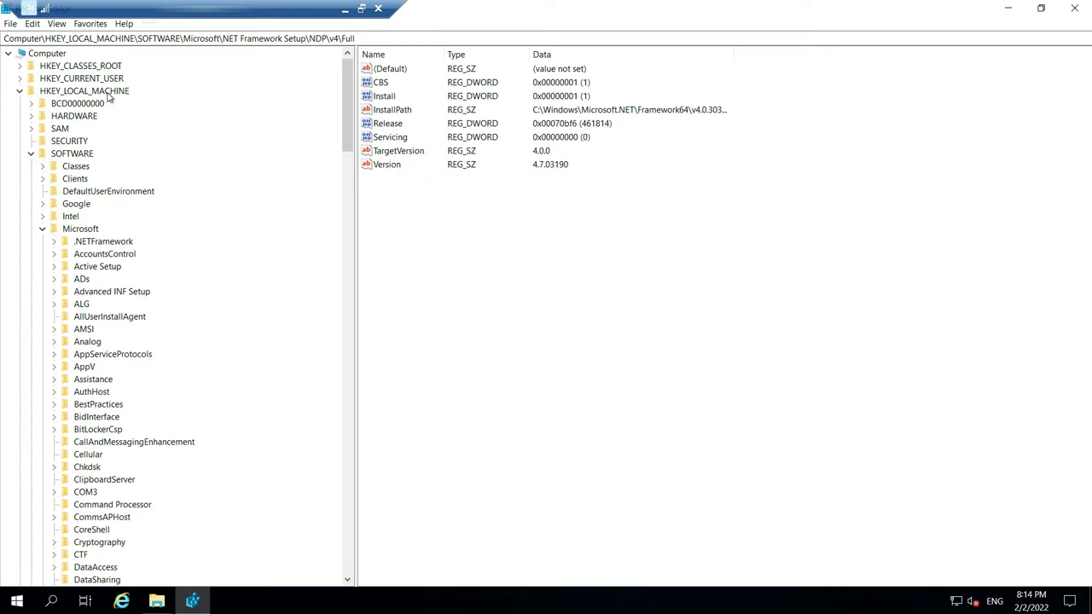
left_click(75, 155)
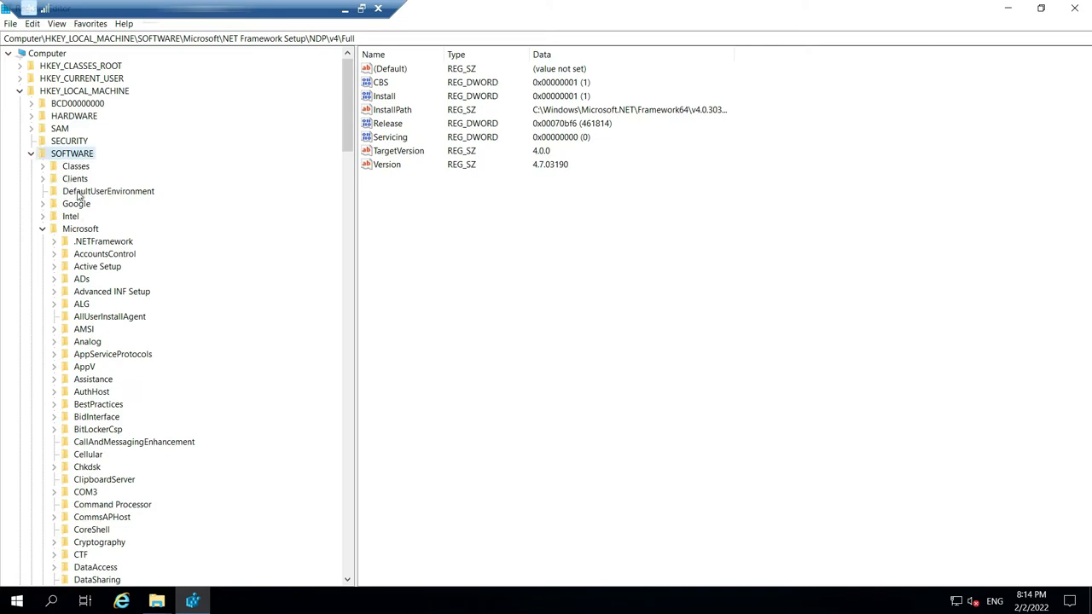
left_click(80, 229)
scroll(135, 293, "down", 20)
left_click(111, 331)
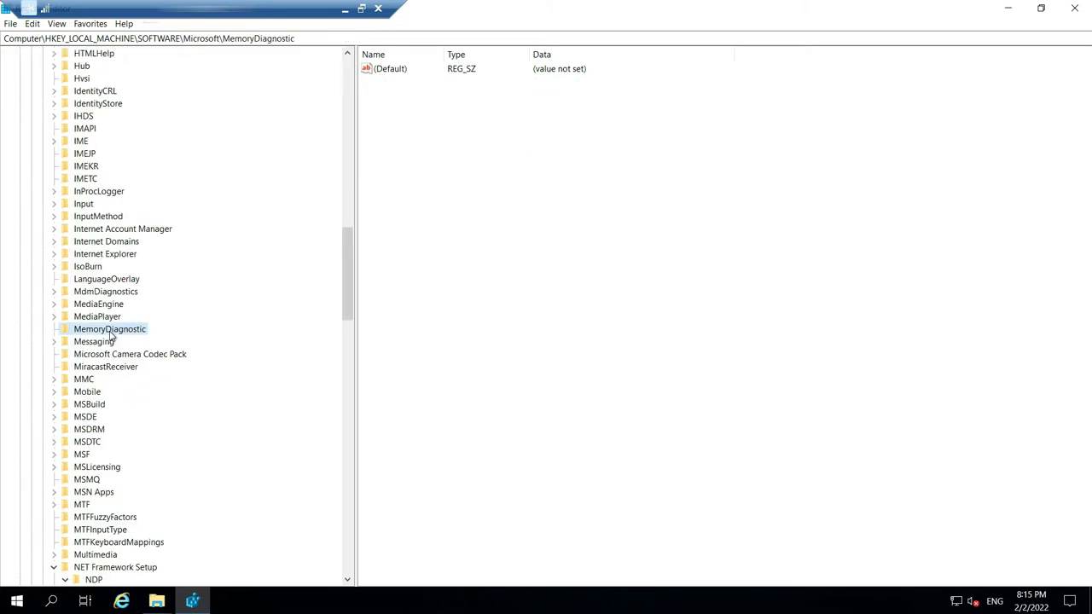
key("n")
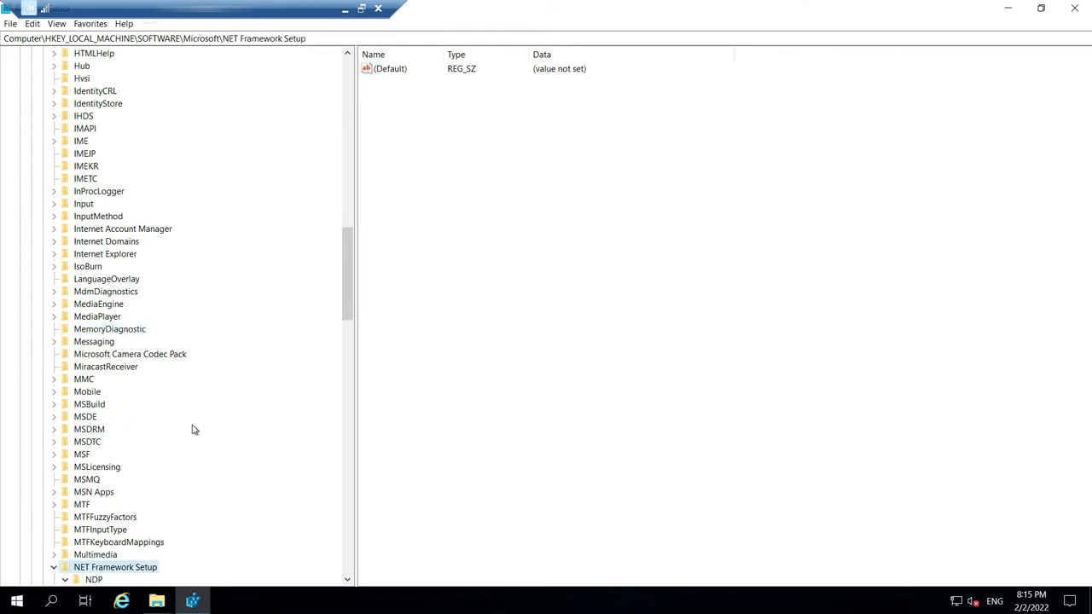
scroll(251, 438, "down", 3)
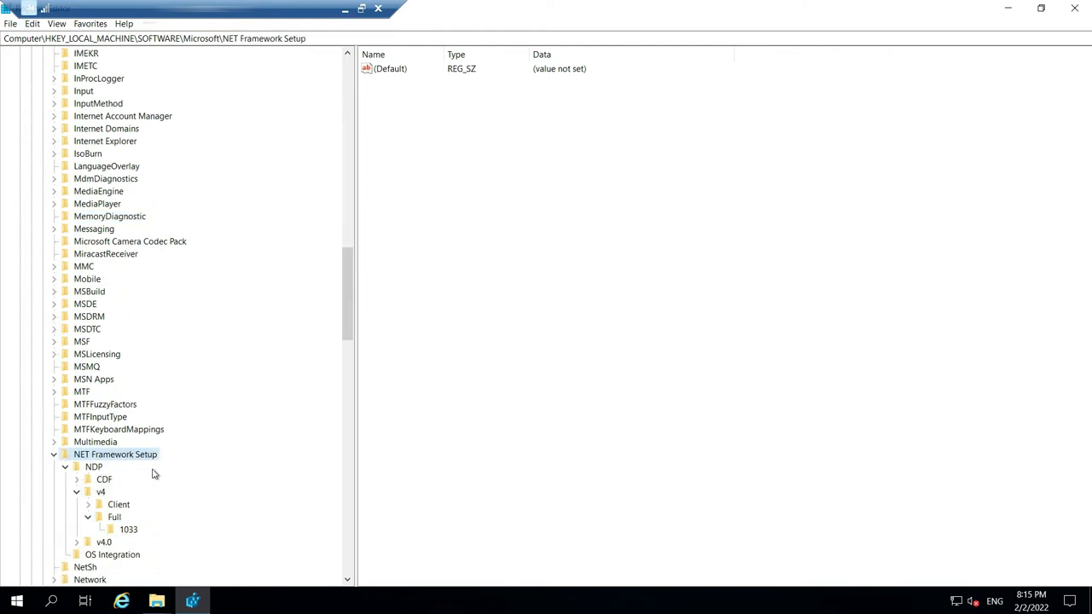
Step: Check the installed .NET Framework version in the NDP\v4\Client registry key
left_click(94, 468)
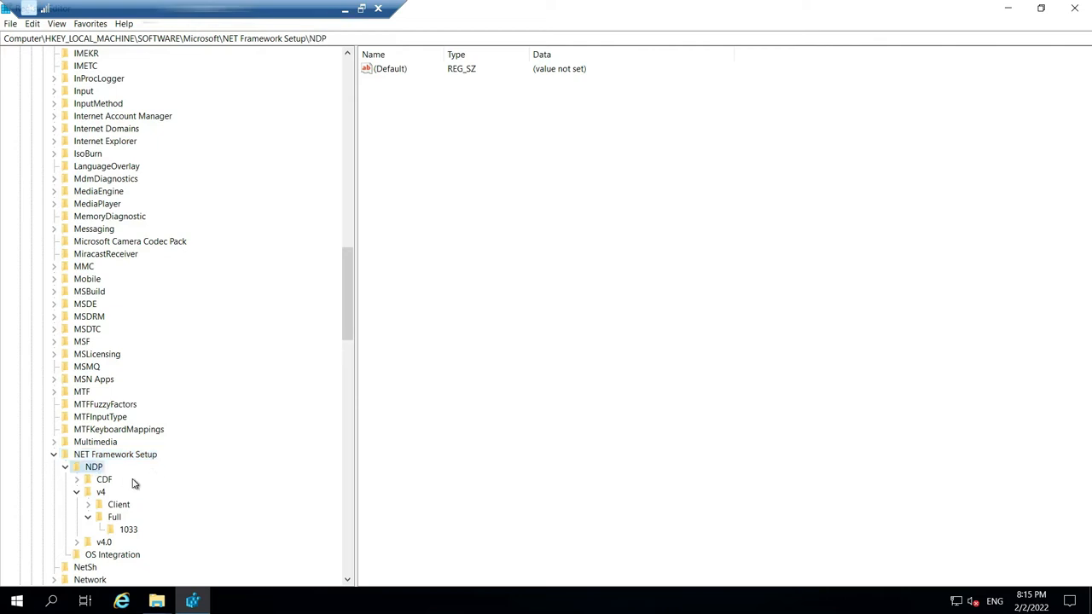
left_click(76, 493)
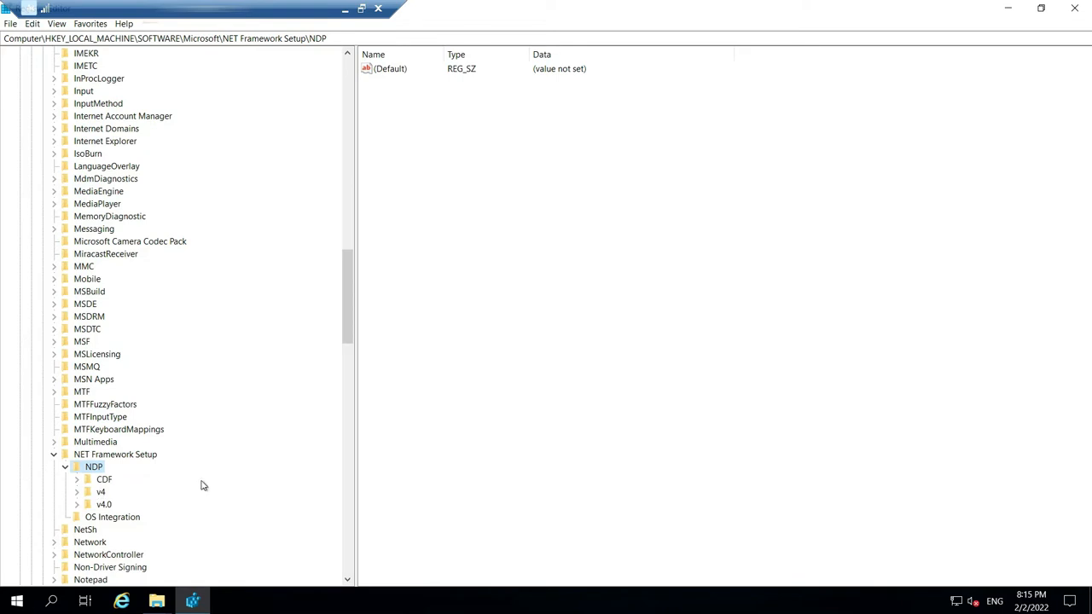
left_click(76, 493)
left_click(118, 505)
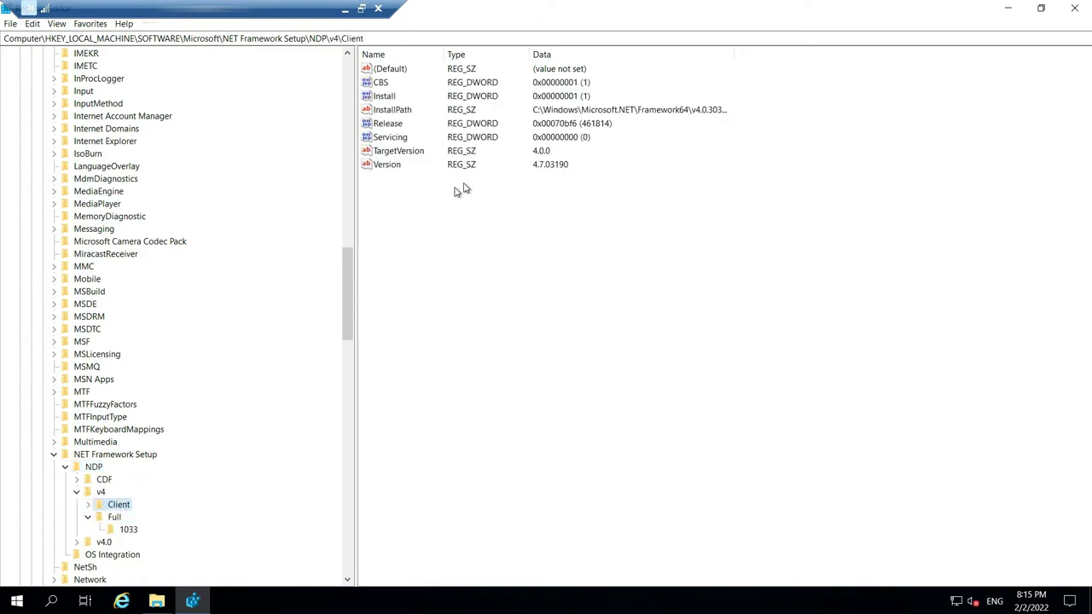
left_click(387, 168)
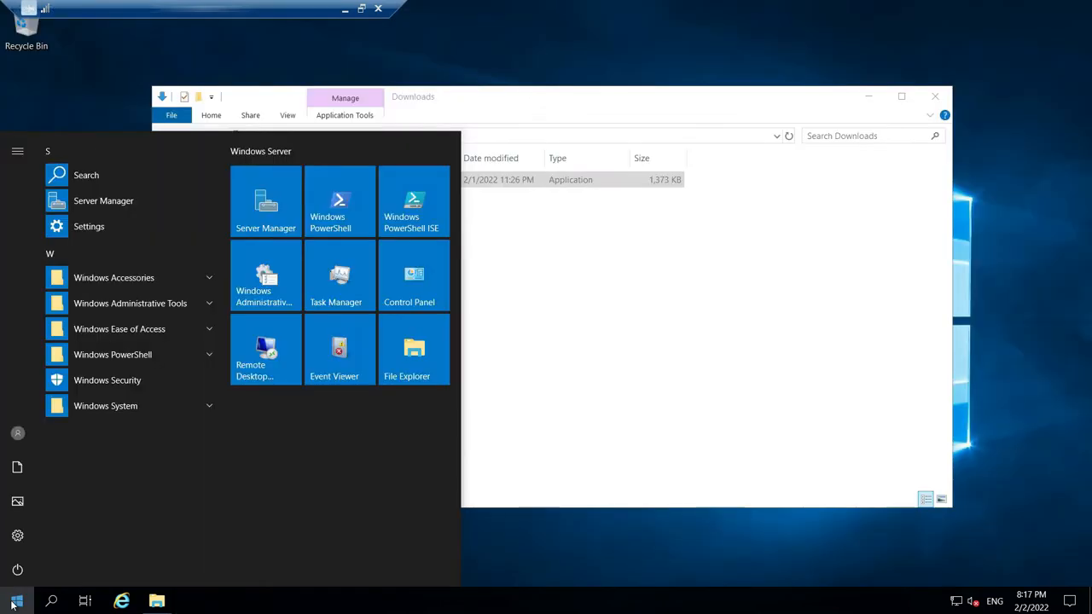
Step: Search the server's programs for "power"
type("power")
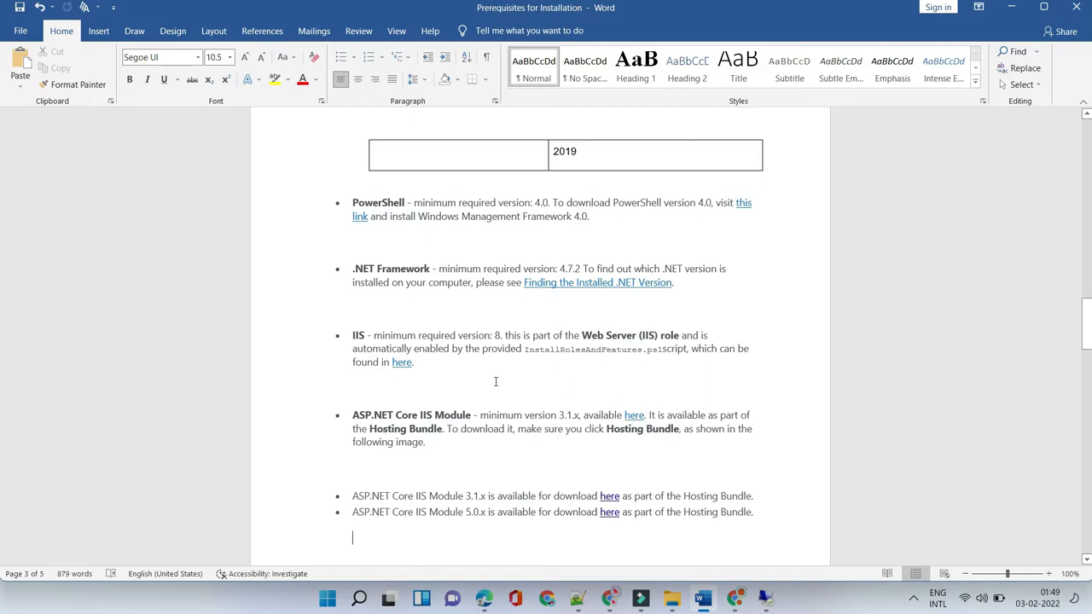
Step: Open the InstallRolesAndFeatures.ps1 script linked under IIS in the Word prerequisites document and copy its entire contents
left_click(403, 363, "ctrl")
scroll(921, 283, "down", 15)
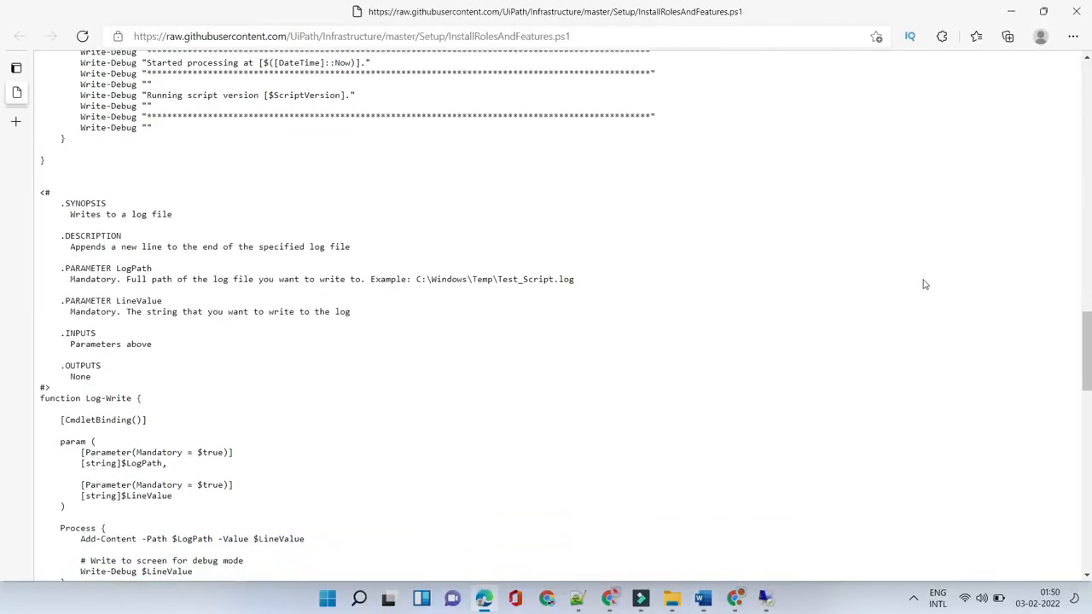
scroll(925, 284, "up", 4)
left_click_drag(1086, 297, 1083, 558)
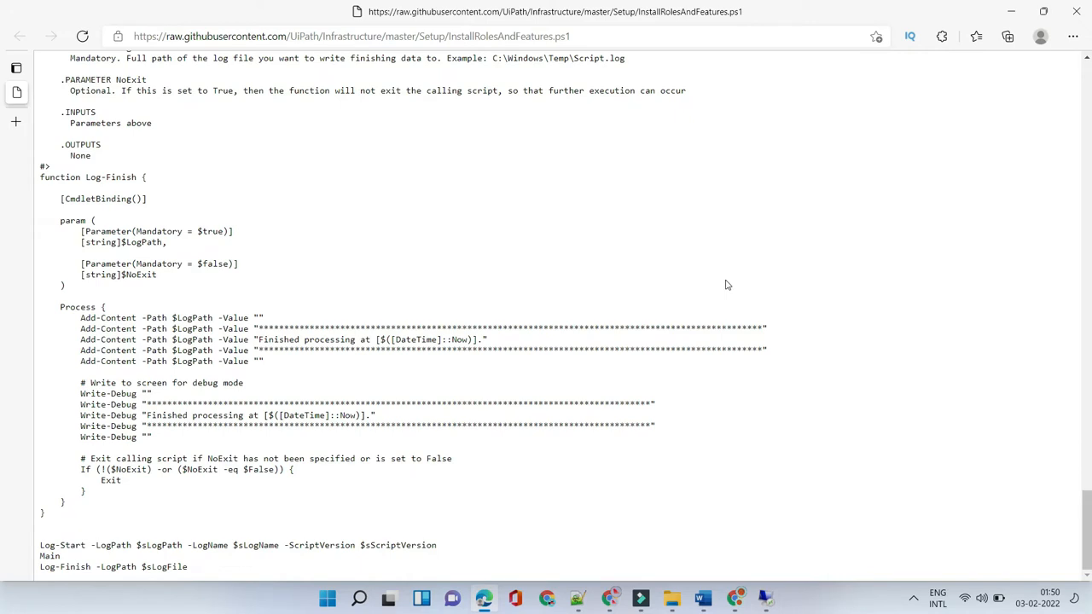
key("ctrl+a")
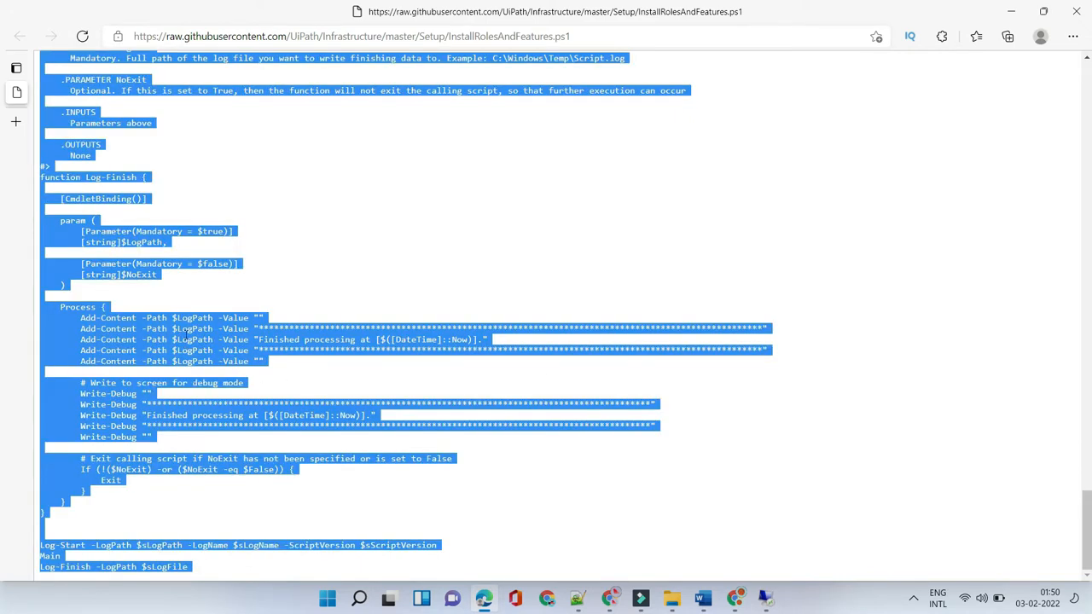
right_click(186, 335)
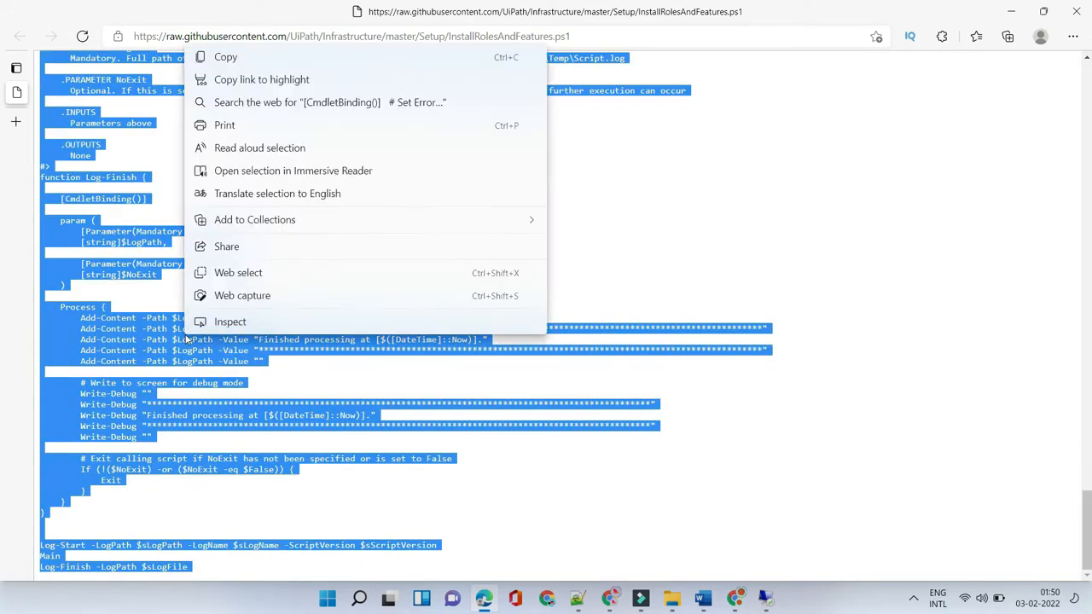
left_click(252, 57)
scroll(657, 307, "up", 6)
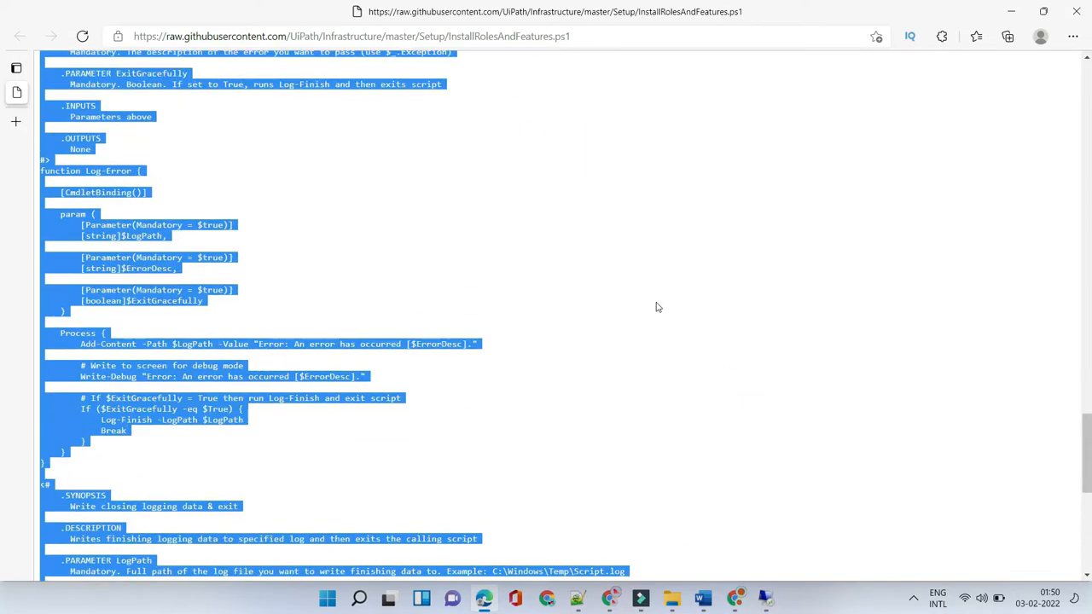
scroll(661, 341, "up", 5)
Step: Switch back to the Remote Desktop session at full size and launch Windows PowerShell ISE from the search results
left_click(766, 599)
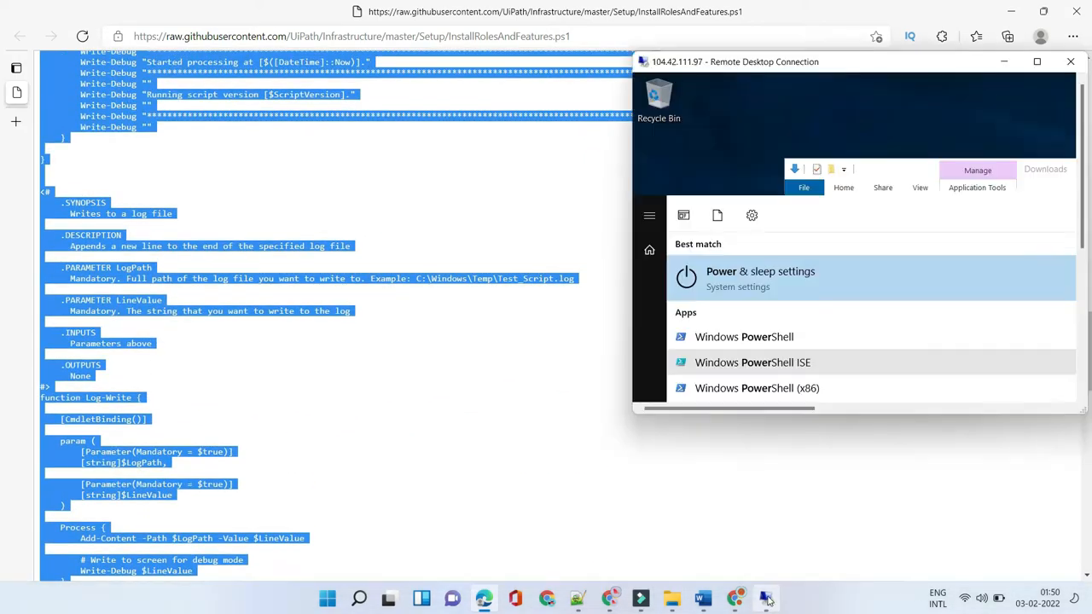
left_click(1037, 61)
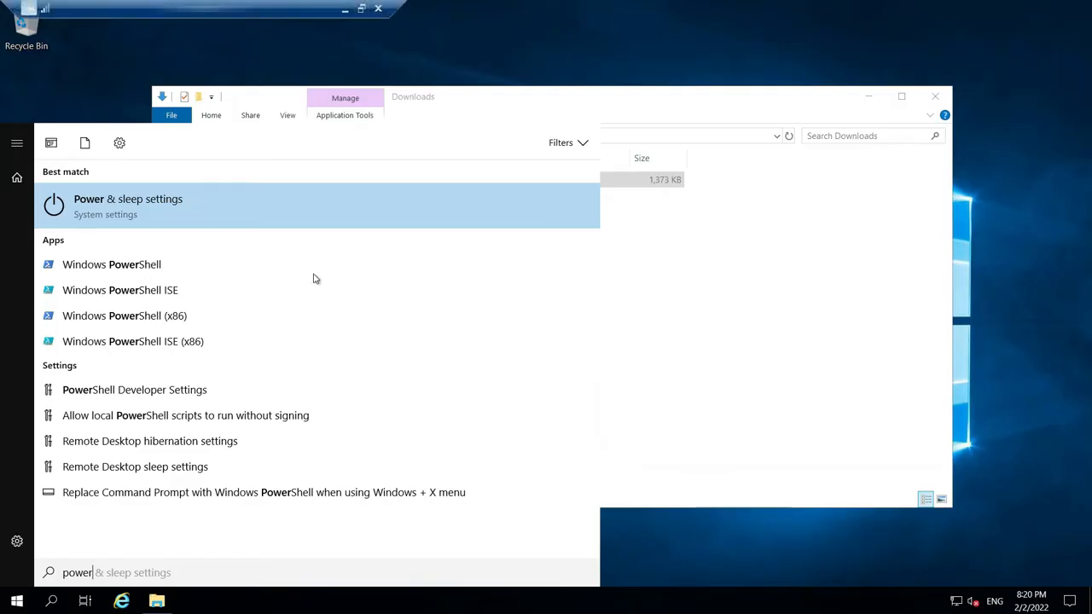
right_click(170, 348)
left_click(264, 370)
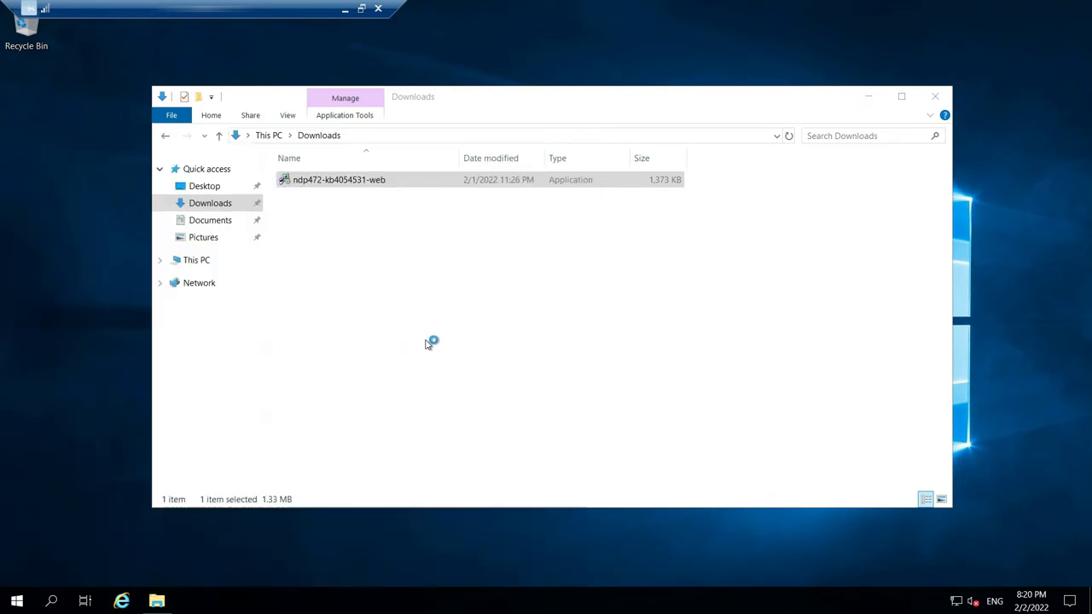
Step: Try to launch IIS Manager on the server with the inetmgr run command to check whether IIS is installed
key("super+r")
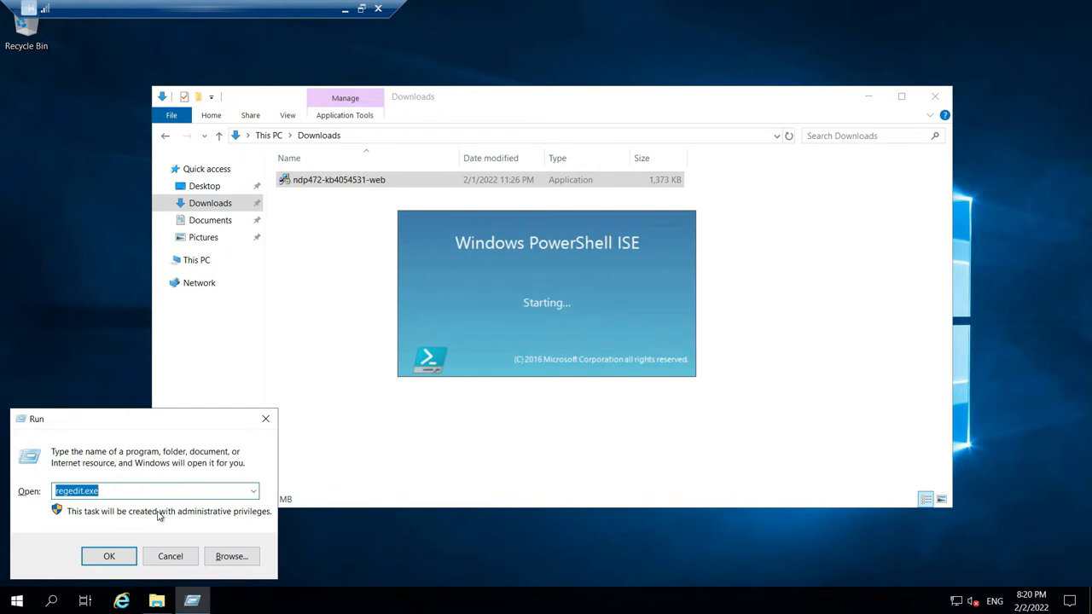
type("inet")
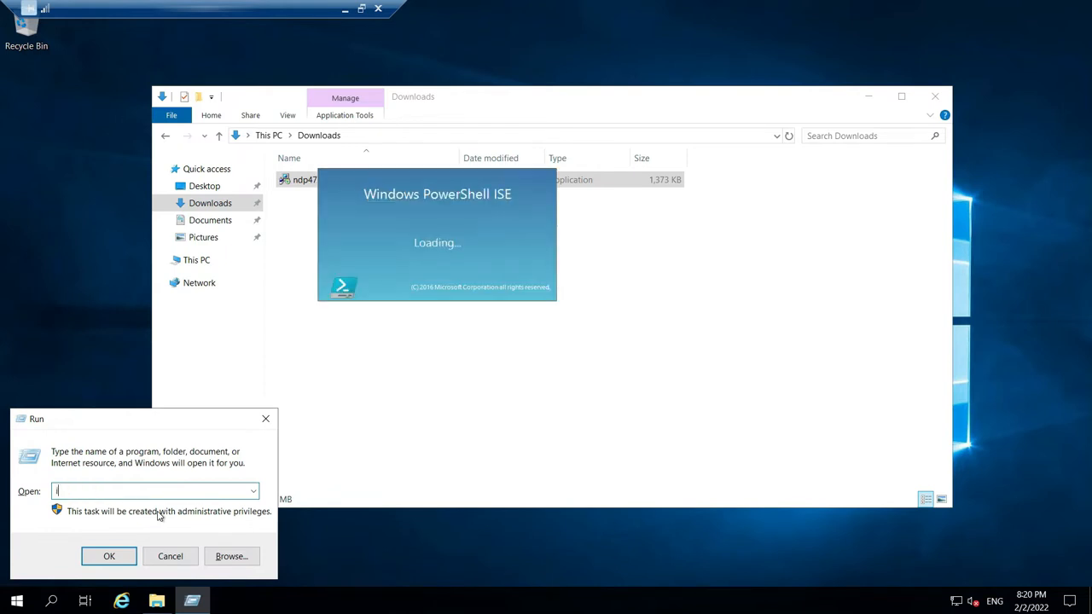
type("mgr")
key("Return")
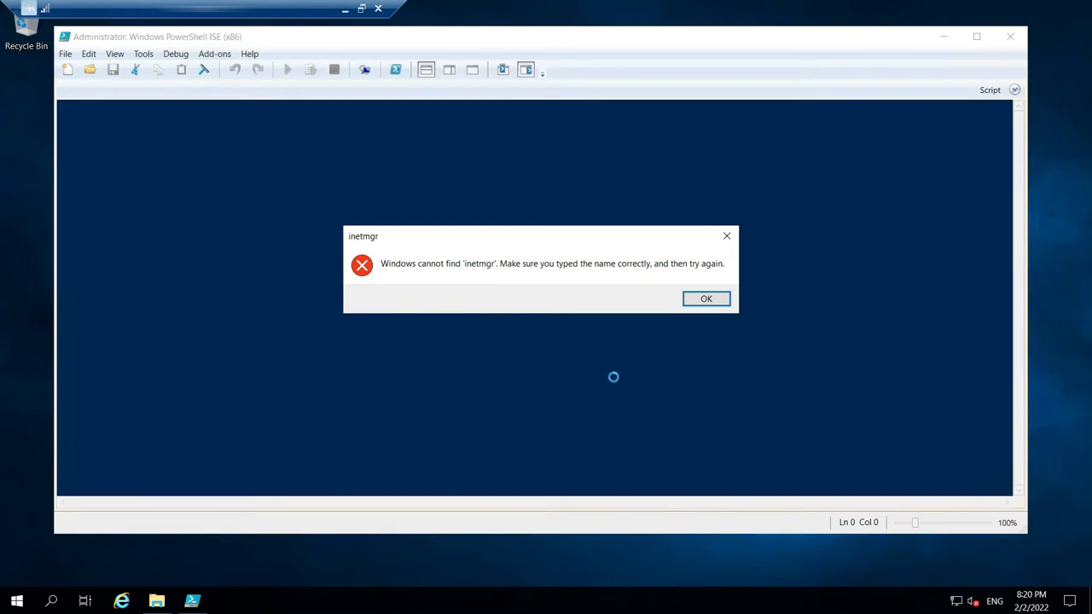
left_click(706, 299)
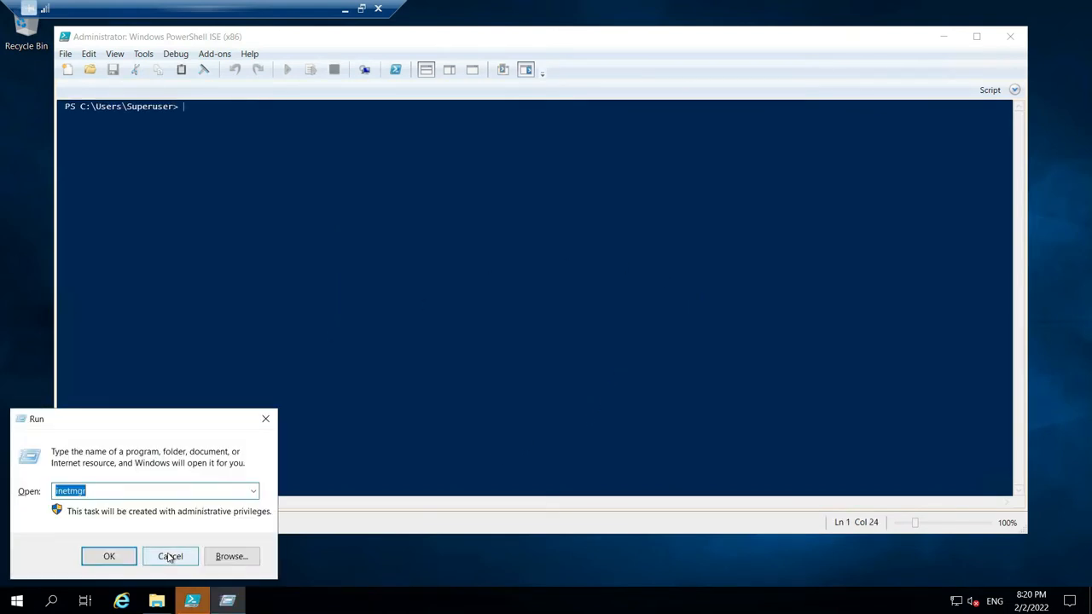
left_click(170, 557)
Step: Run the copied InstallRolesAndFeatures script from a new script pane above the console and close PowerShell ISE without saving it
left_click(426, 70)
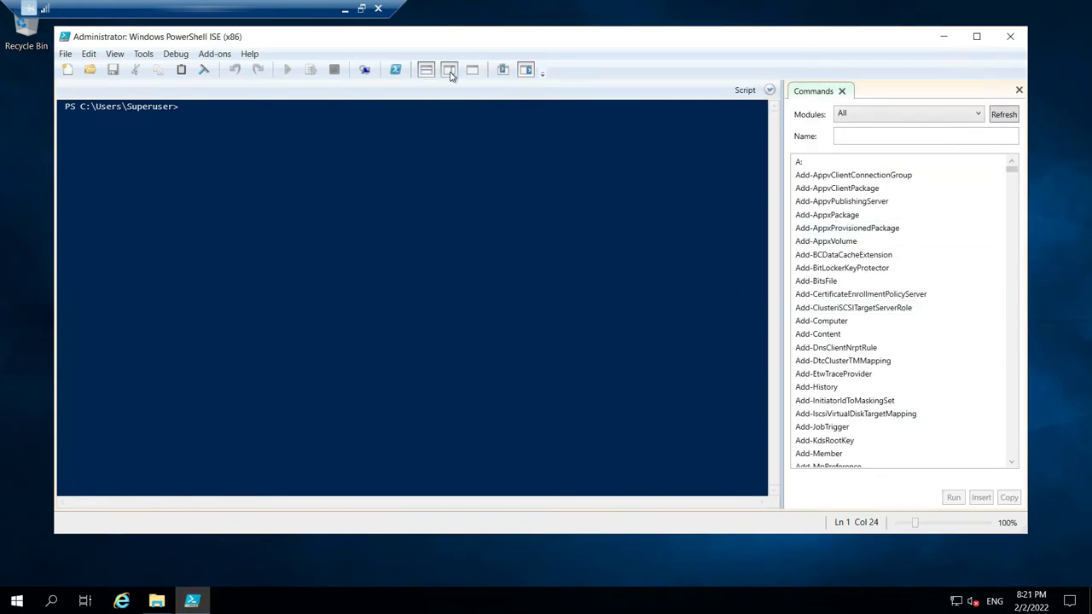
left_click(449, 72)
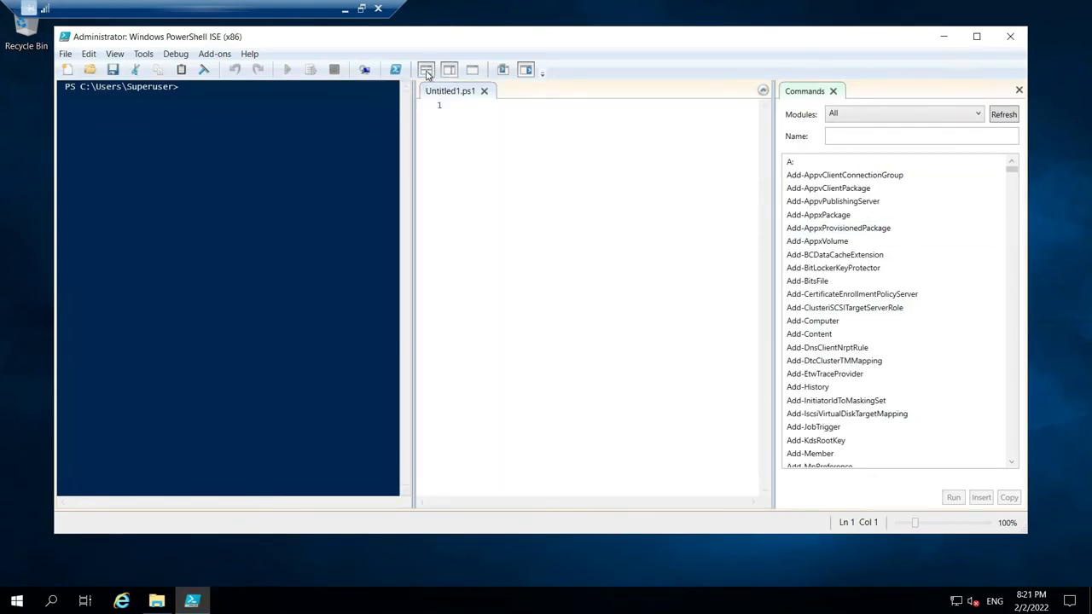
left_click(425, 70)
left_click(290, 182)
key("ctrl+v")
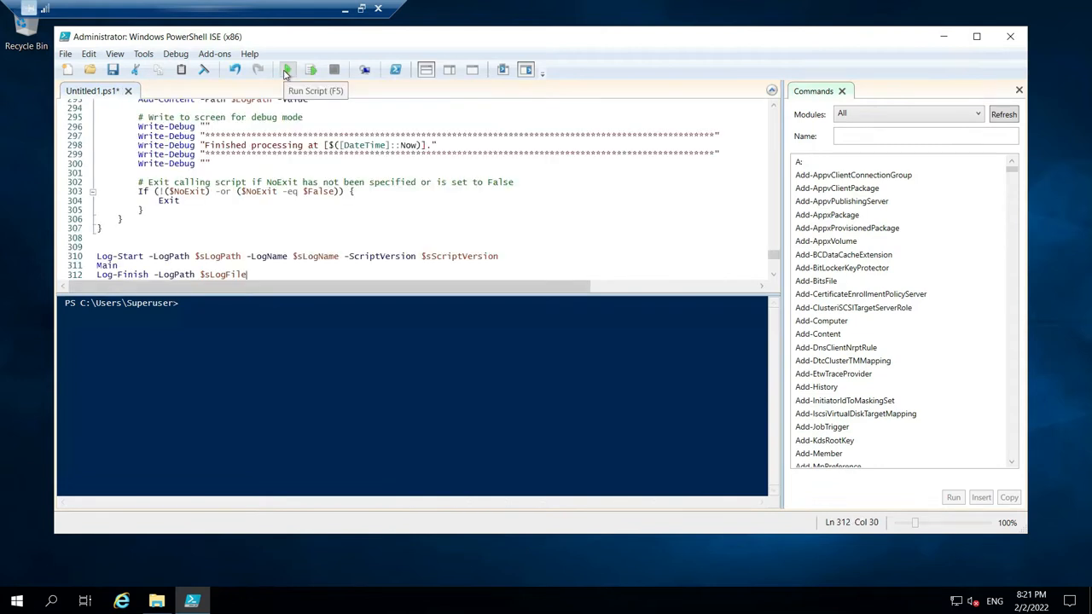
left_click(287, 71)
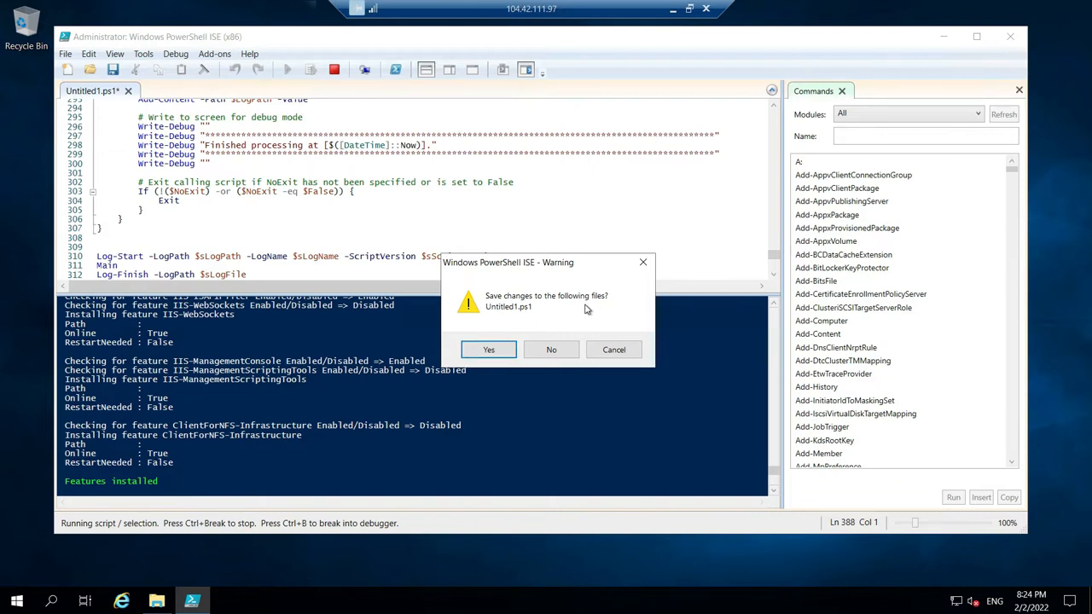
left_click(551, 351)
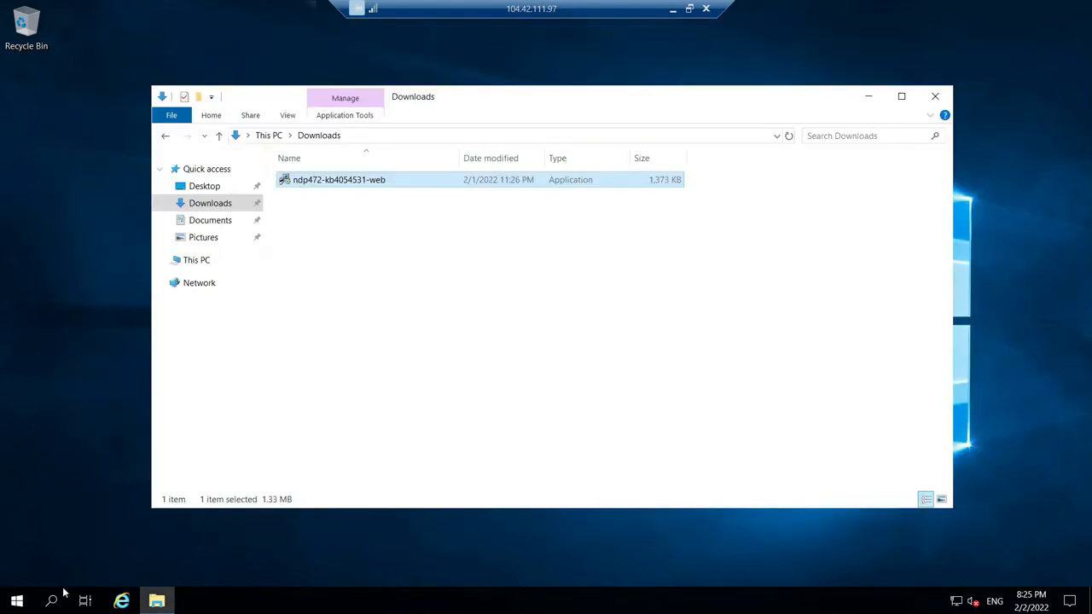
Step: Launch IIS Manager on the server with the inetmgr run command to verify the IIS installation
left_click(15, 604)
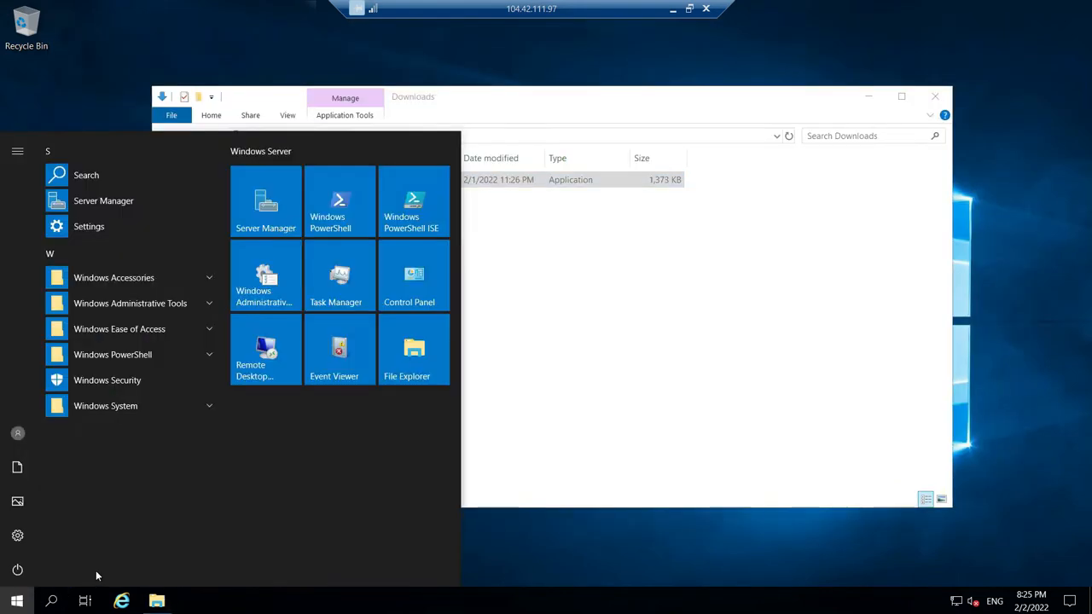
key("super+r")
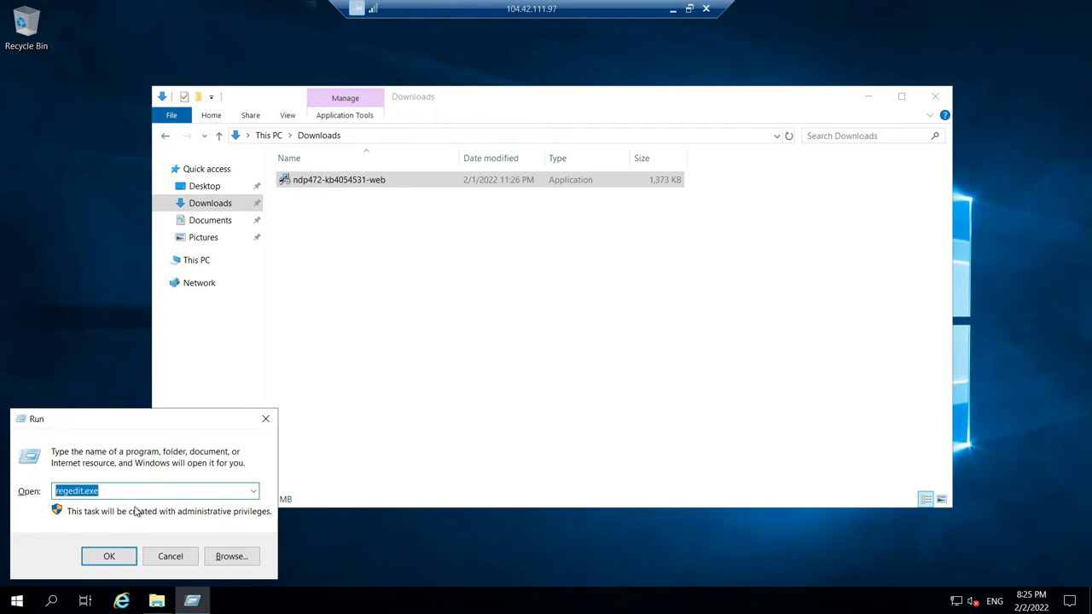
type("inetmgr")
key("Return")
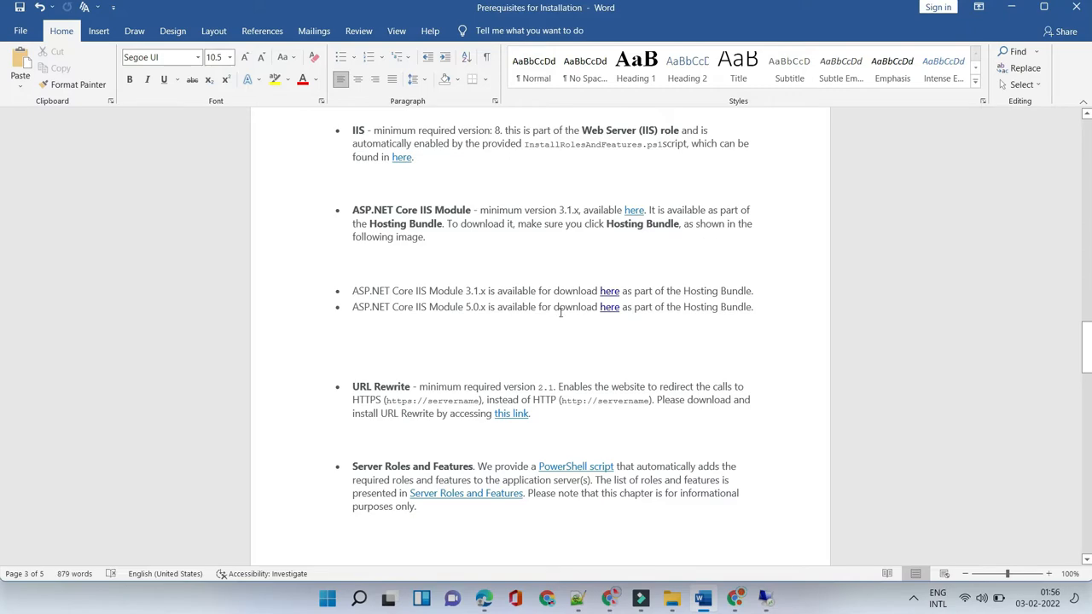
Step: Download the Windows Hosting Bundle for ASP.NET Core Runtime 3.1.22 through the 3.1.x link in the Word document and dismiss the survey
left_click(610, 291)
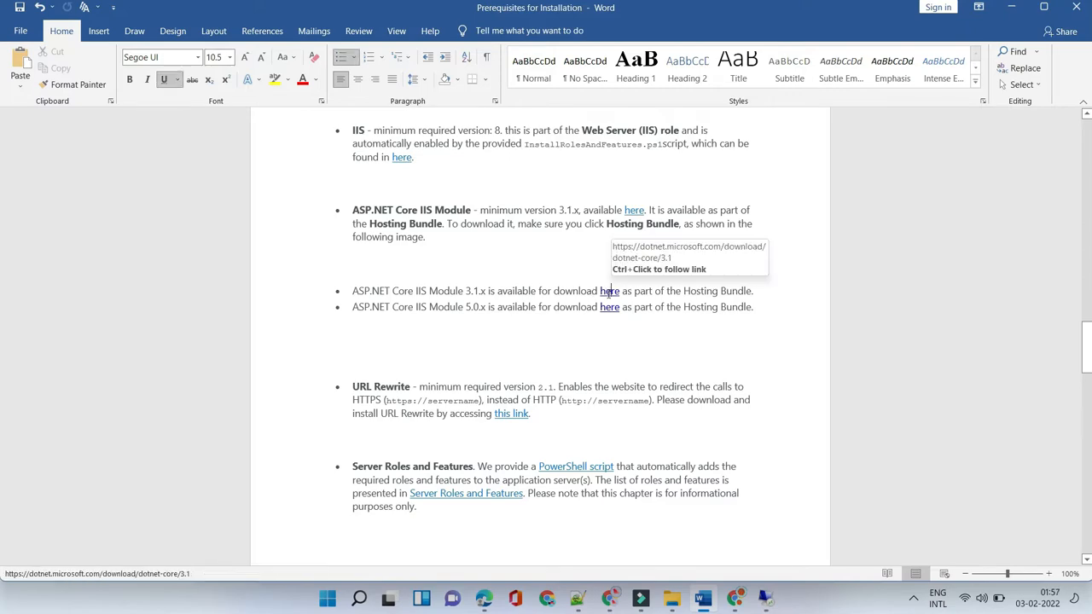
left_click(610, 291, "ctrl")
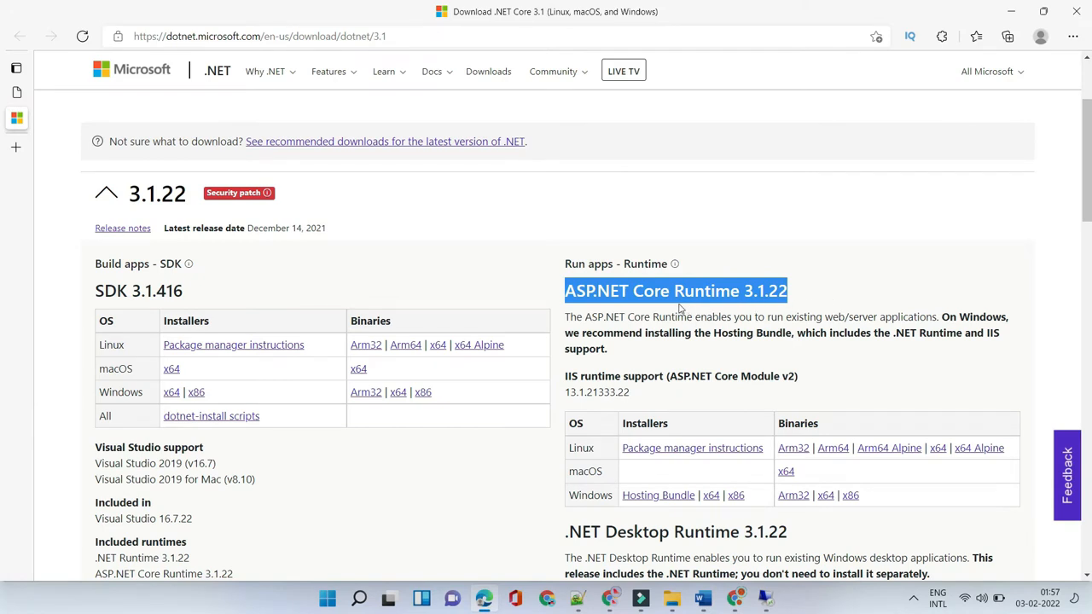
left_click_drag(565, 291, 846, 309)
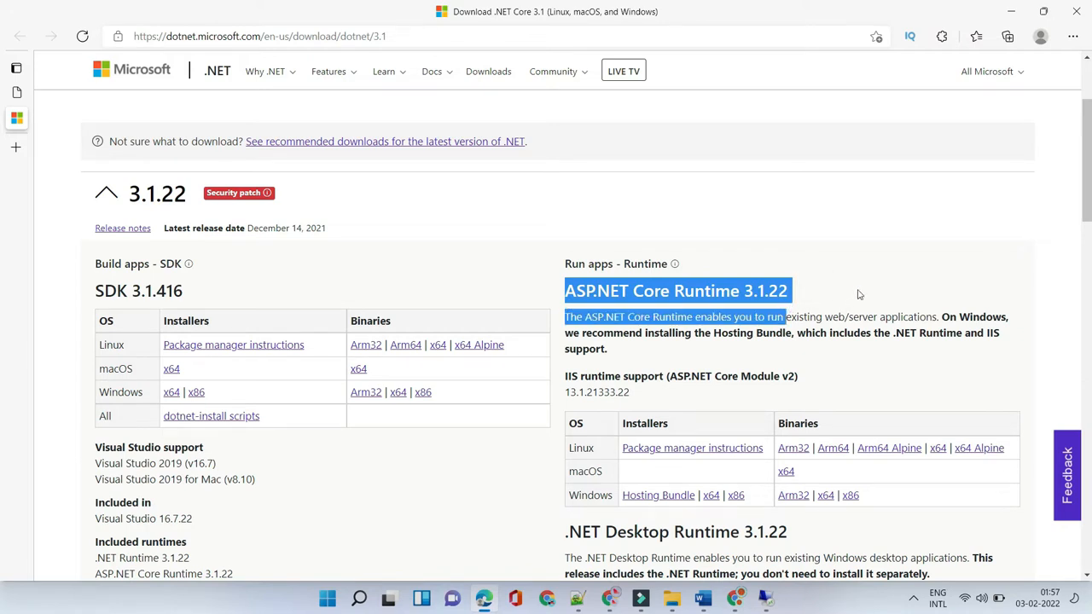
left_click(856, 295)
scroll(858, 303, "down", 1)
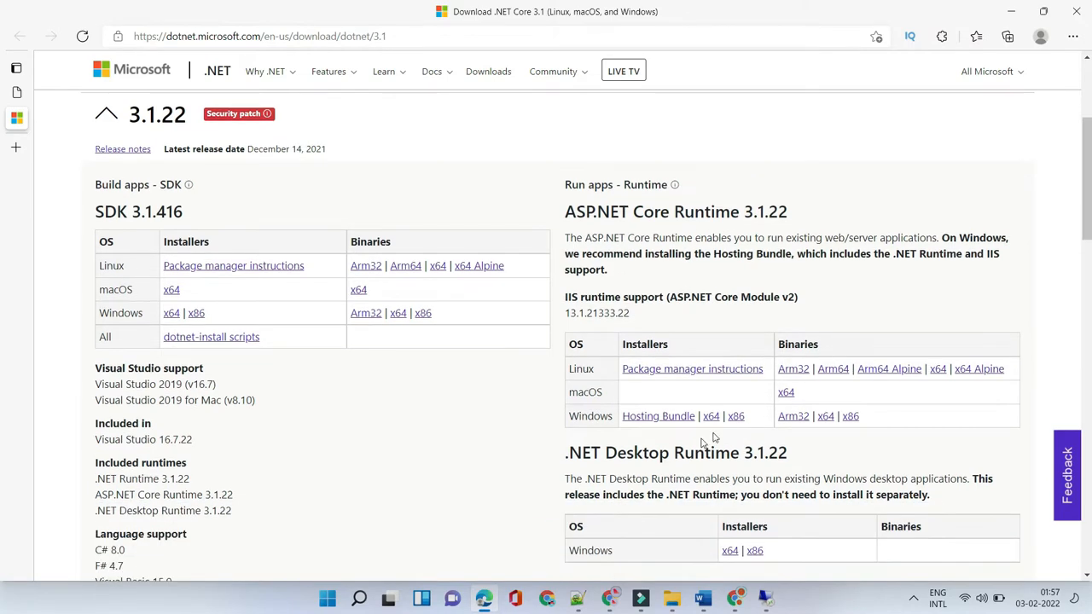
left_click(667, 424)
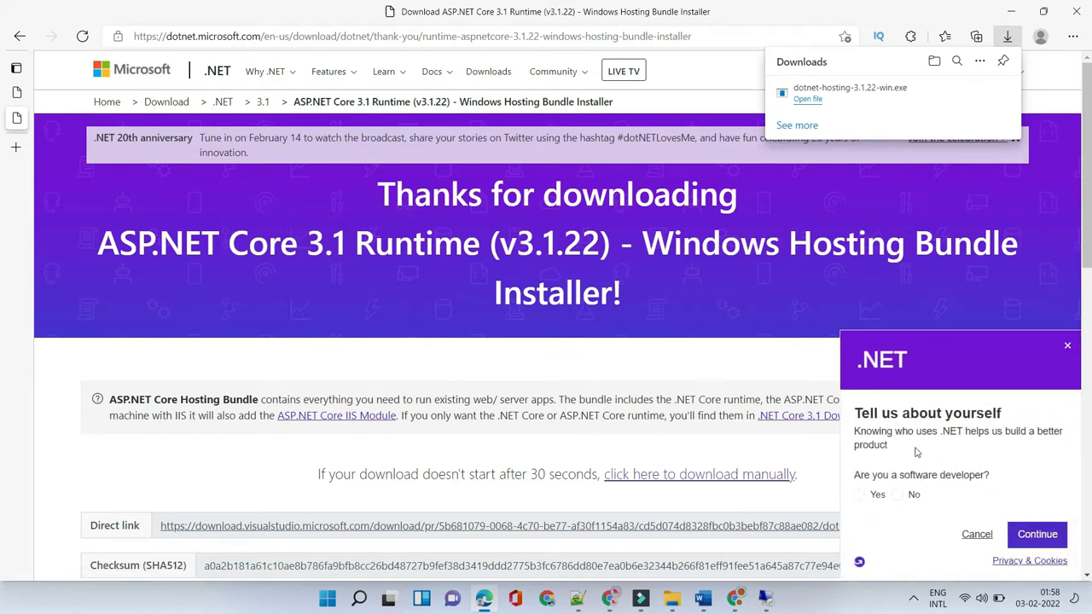
left_click(1067, 346)
Step: Return to the Word document and use its ASP.NET Core IIS Module 5.0.x link to download the Windows Hosting Bundle for Runtime 5.0.13
key("alt+Tab")
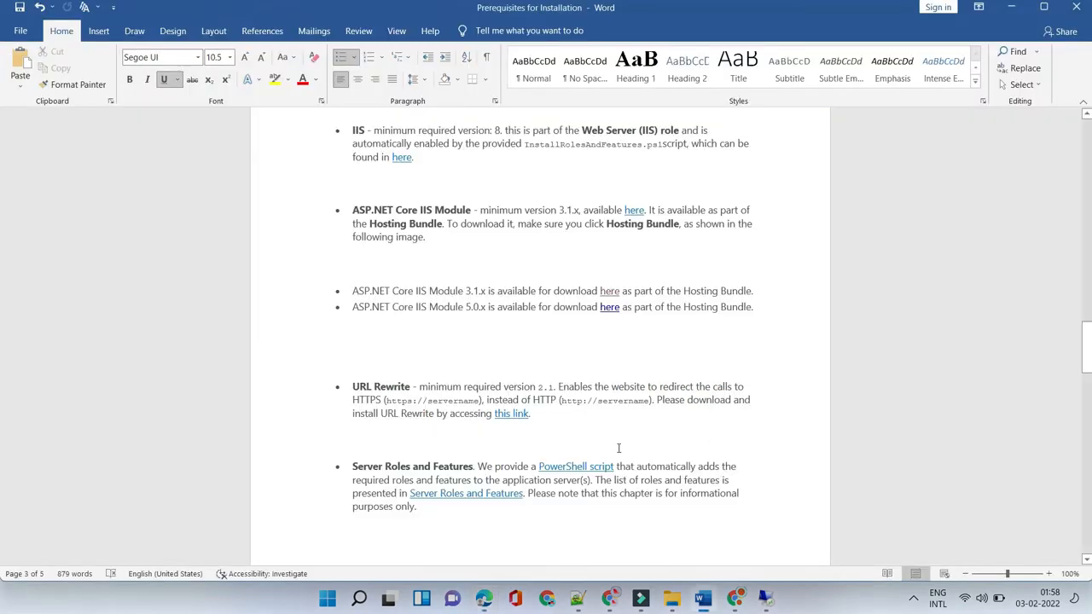
left_click(610, 308, "ctrl")
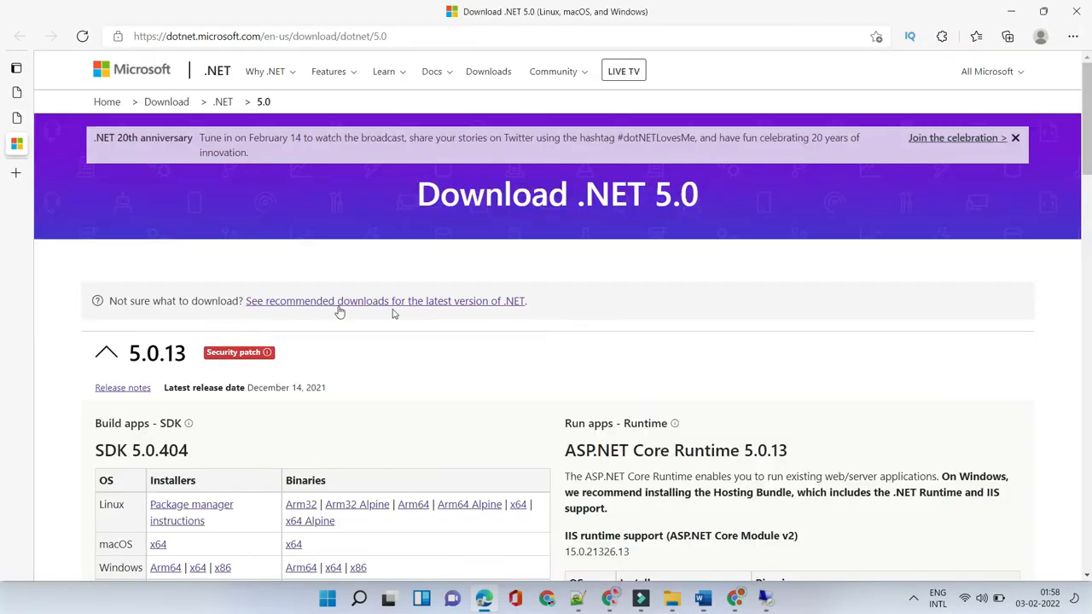
scroll(593, 303, "down", 1)
scroll(593, 303, "down", 1)
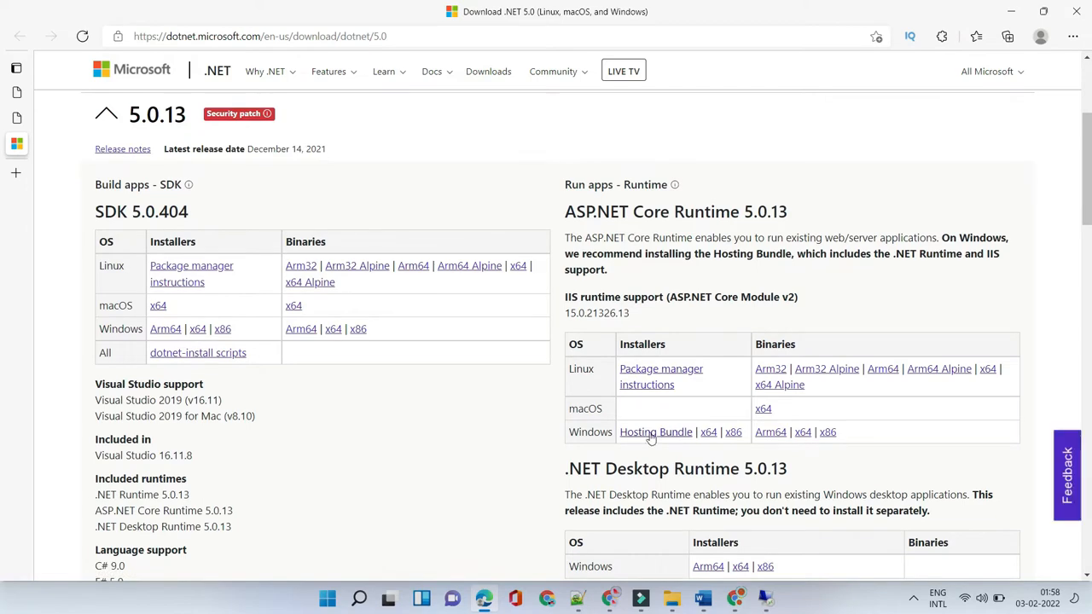
left_click(651, 435)
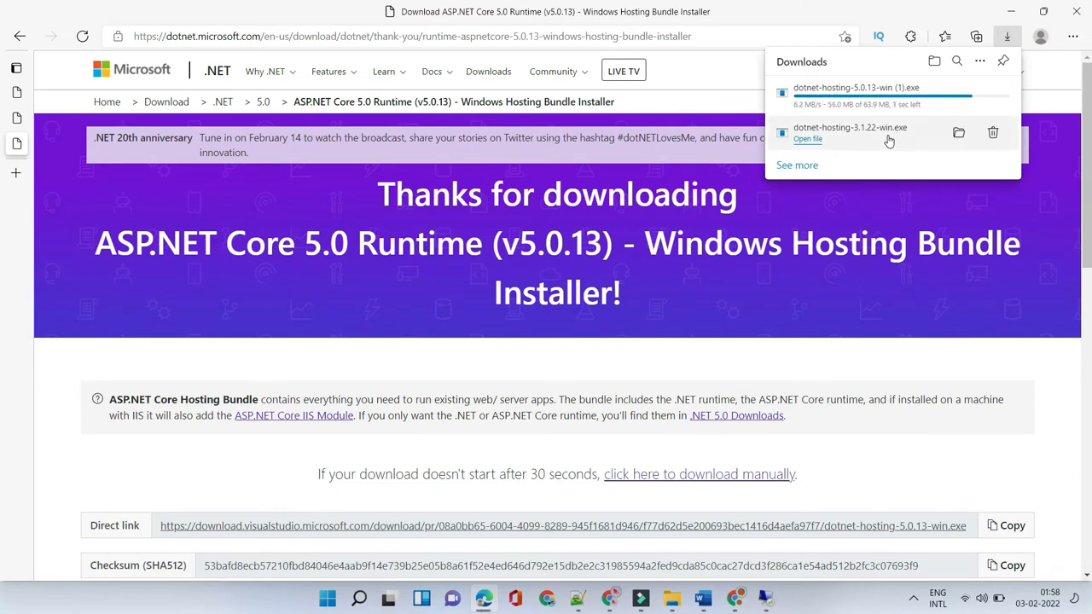
Step: Copy the dotnet-hosting-3.1.22-win and dotnet-hosting-5.0.13-win (1) installers from the local Downloads folder into the remote server's Downloads folder
left_click(958, 132)
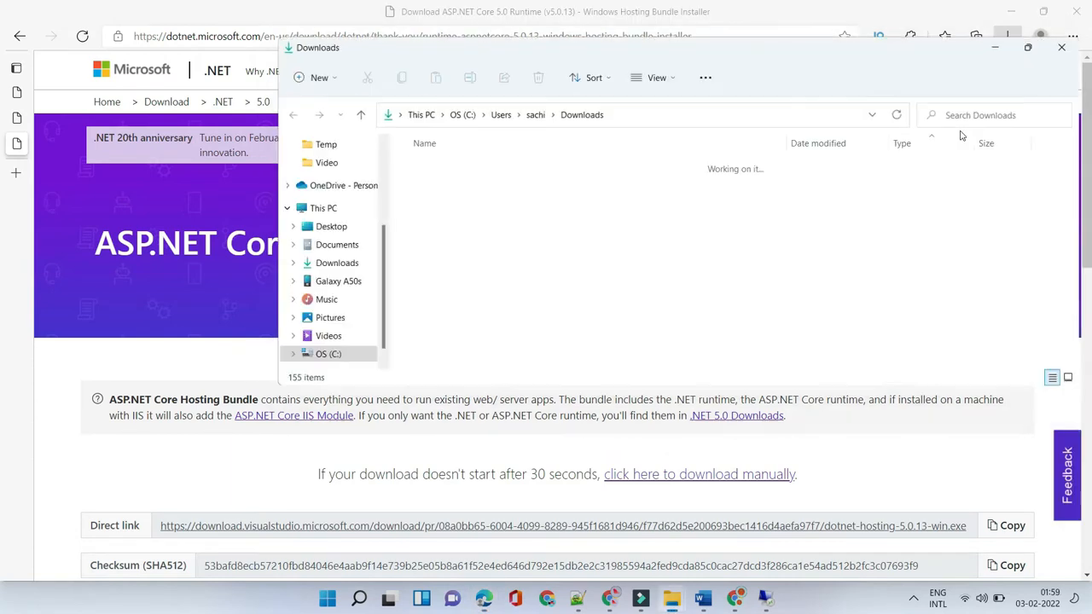
right_click(220, 170)
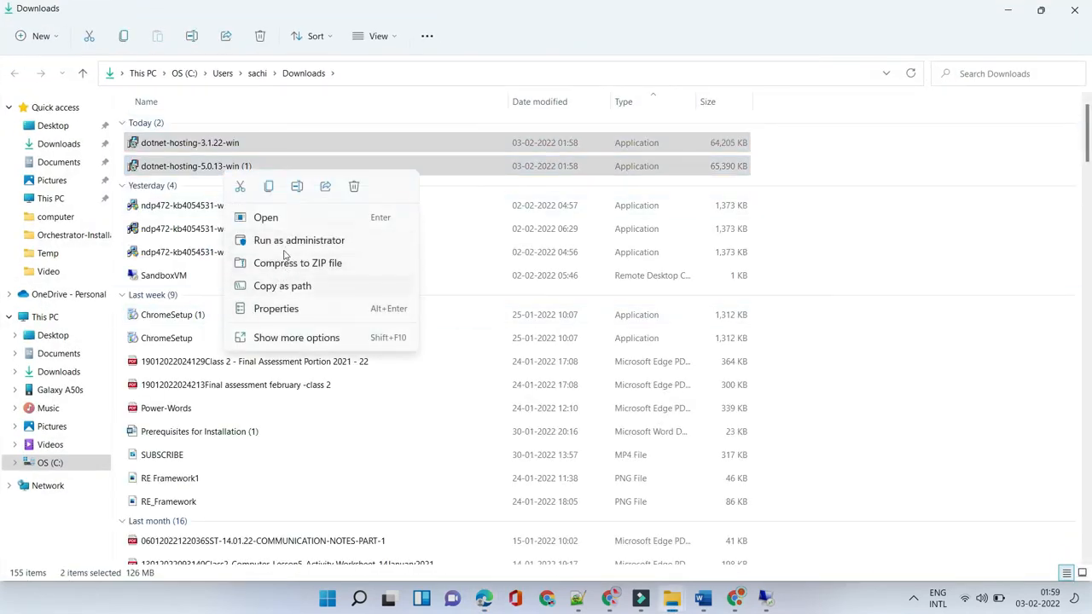
left_click(270, 190)
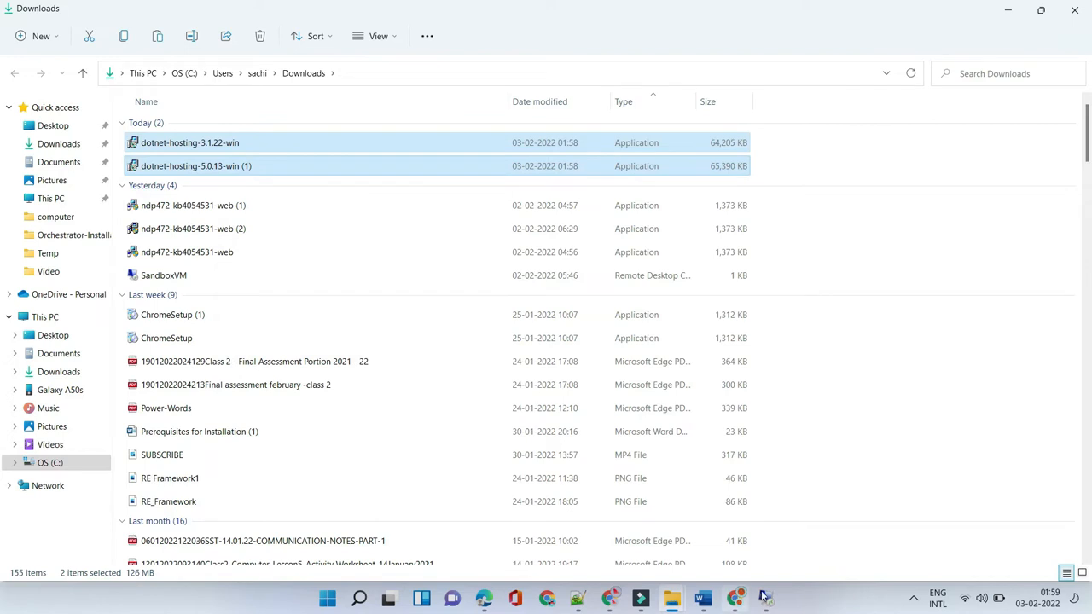
left_click(764, 598)
right_click(440, 264)
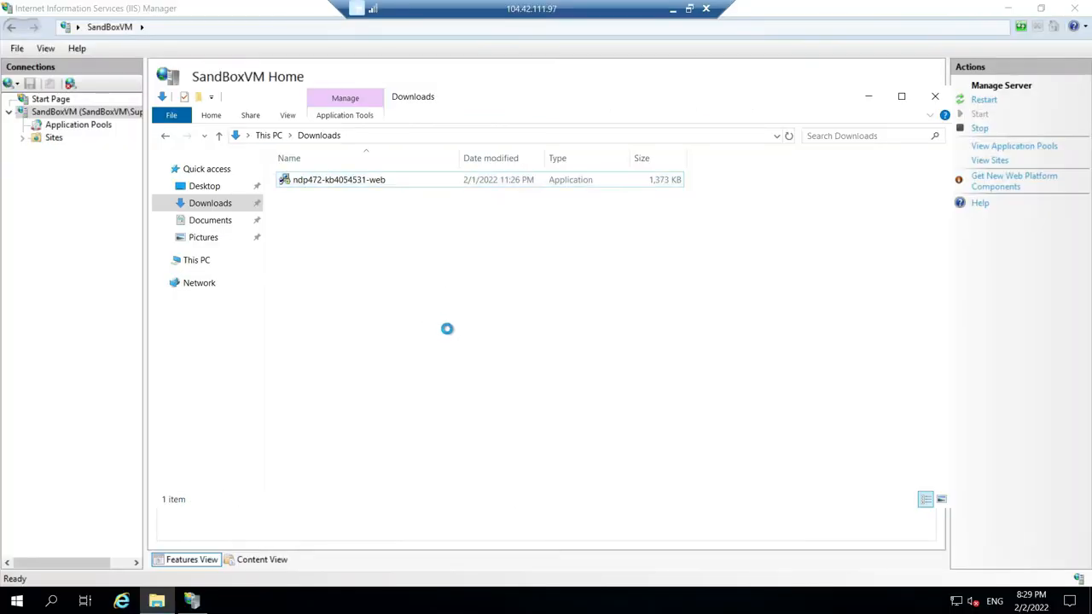
left_click(497, 363)
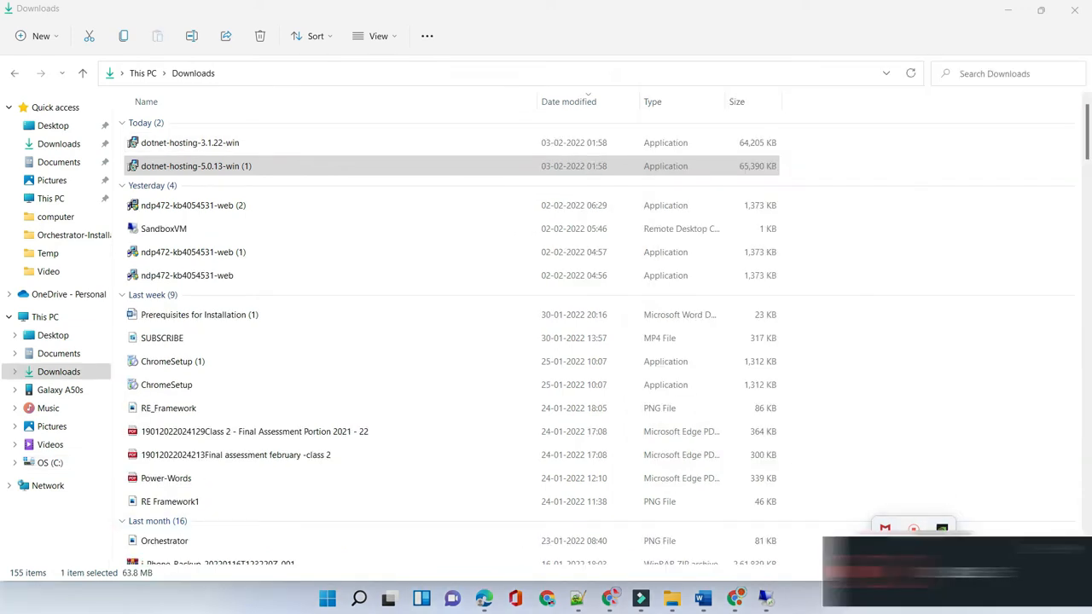
Step: Return to the Remote Desktop session and install .NET Core 3.1.22 Windows Server Hosting, accepting the license terms
left_click(766, 599)
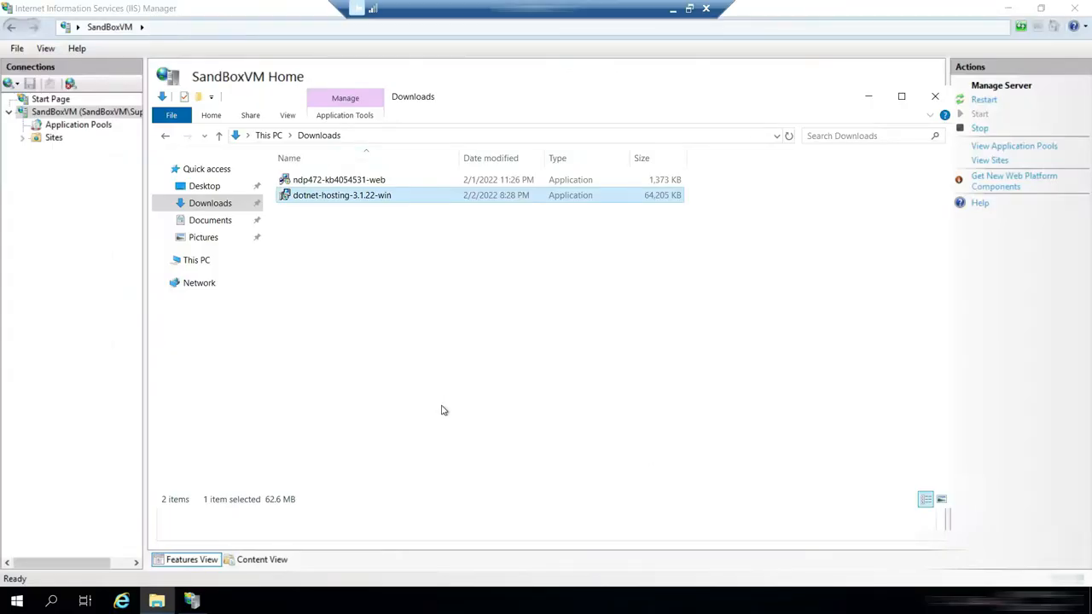
double_click(380, 203)
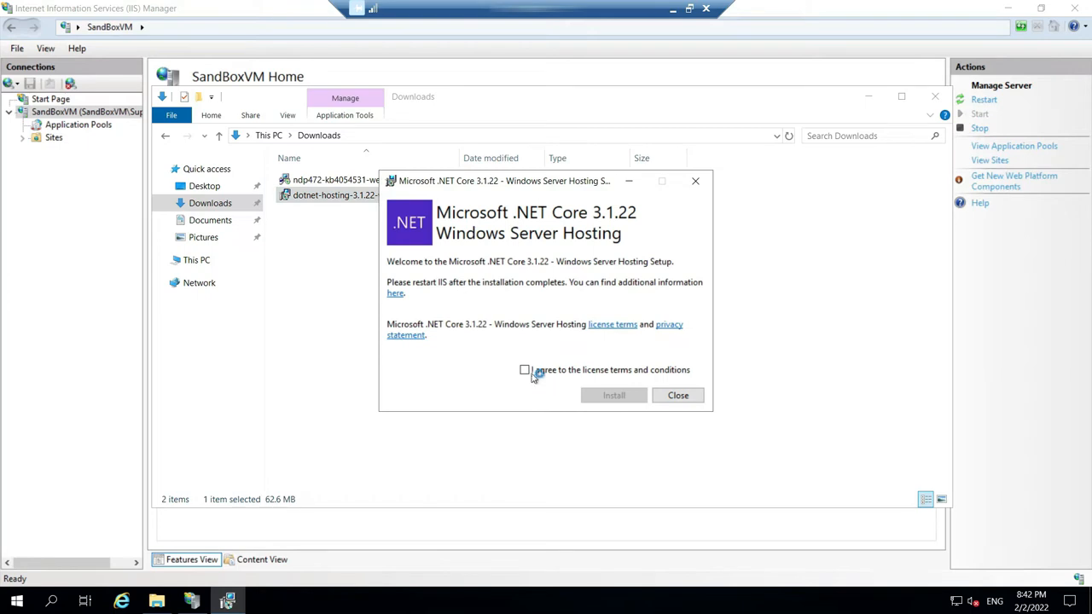
left_click(530, 374)
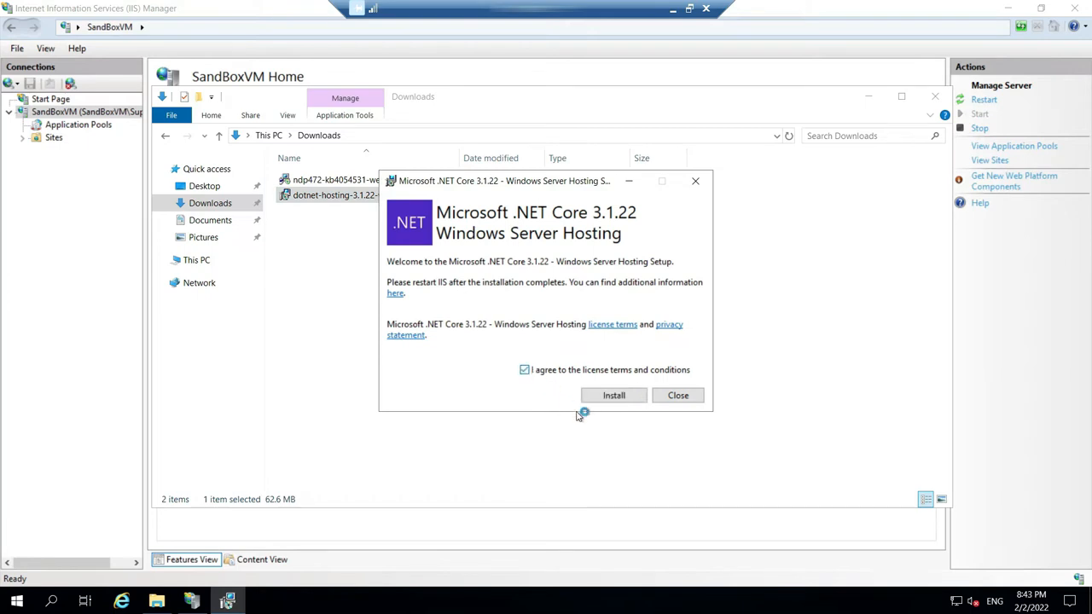
left_click(611, 397)
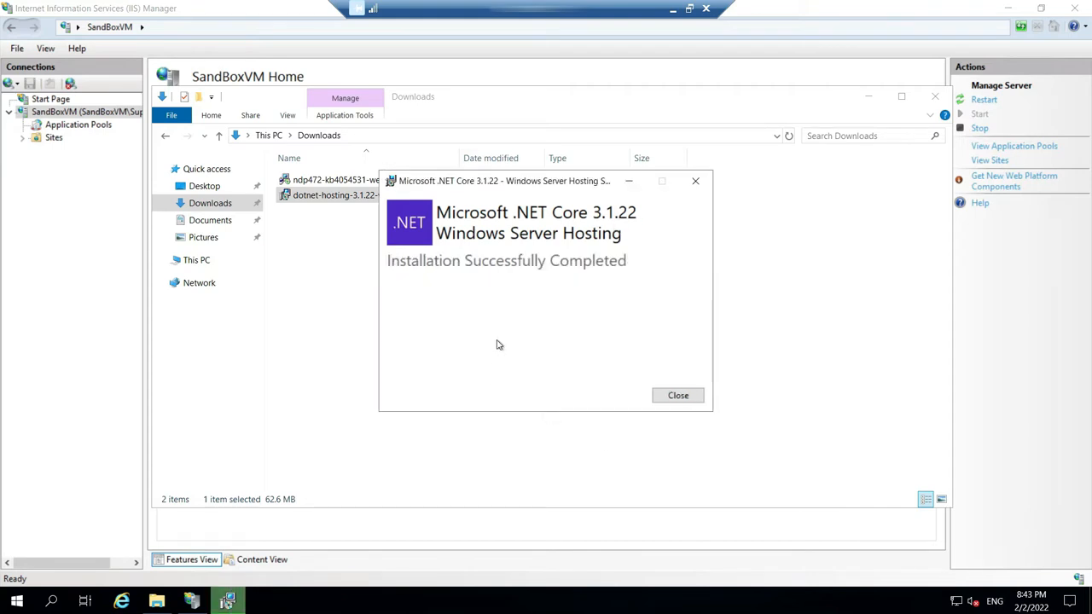
left_click(670, 398)
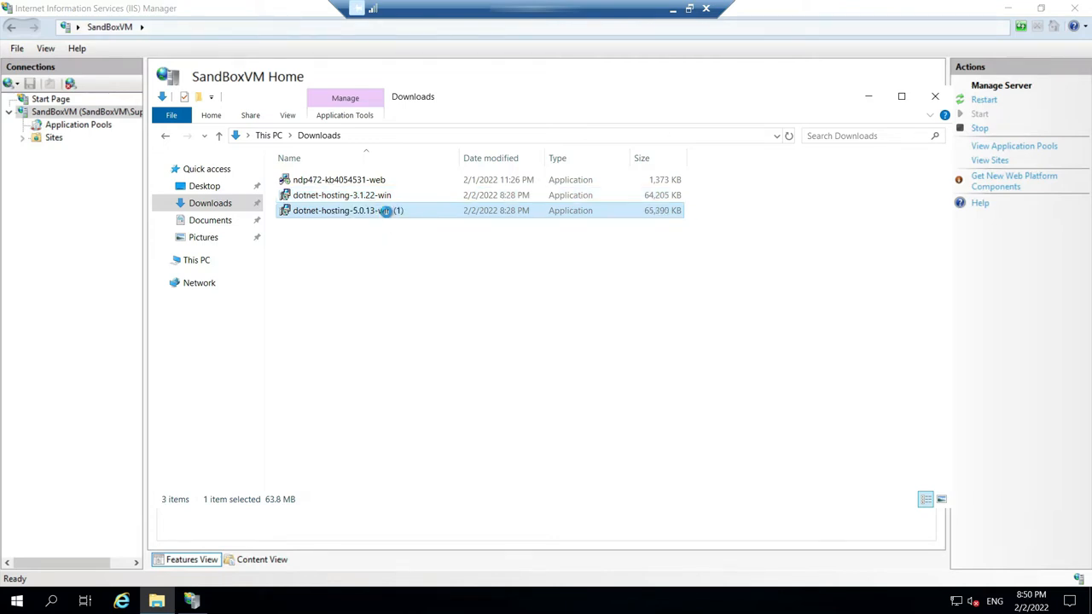
Step: Install .NET 5.0.13 Windows Server Hosting from the server's Downloads folder, accepting the license terms
double_click(386, 216)
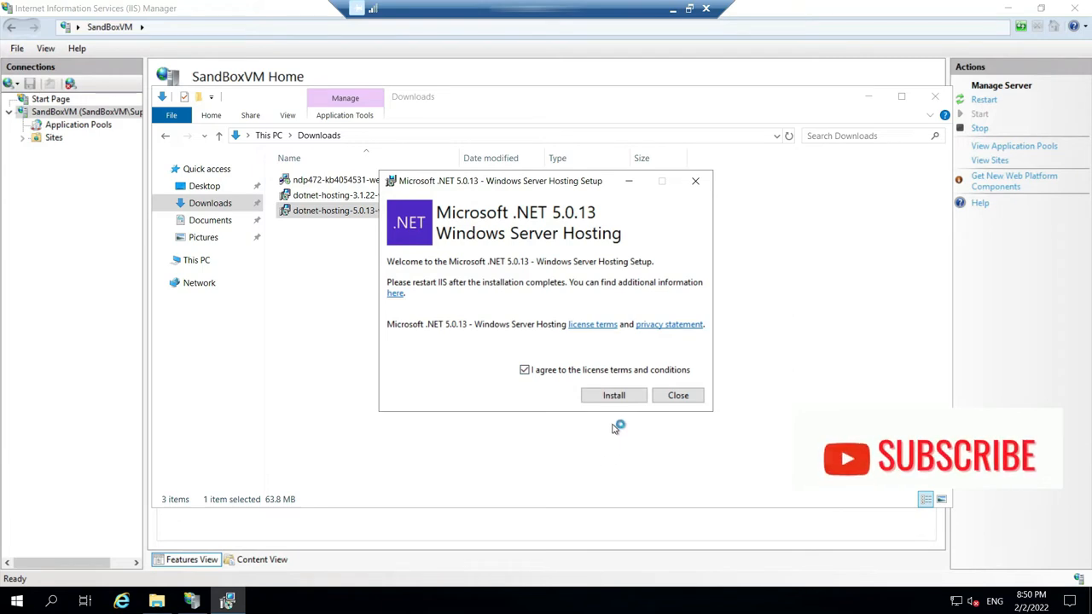
left_click(626, 399)
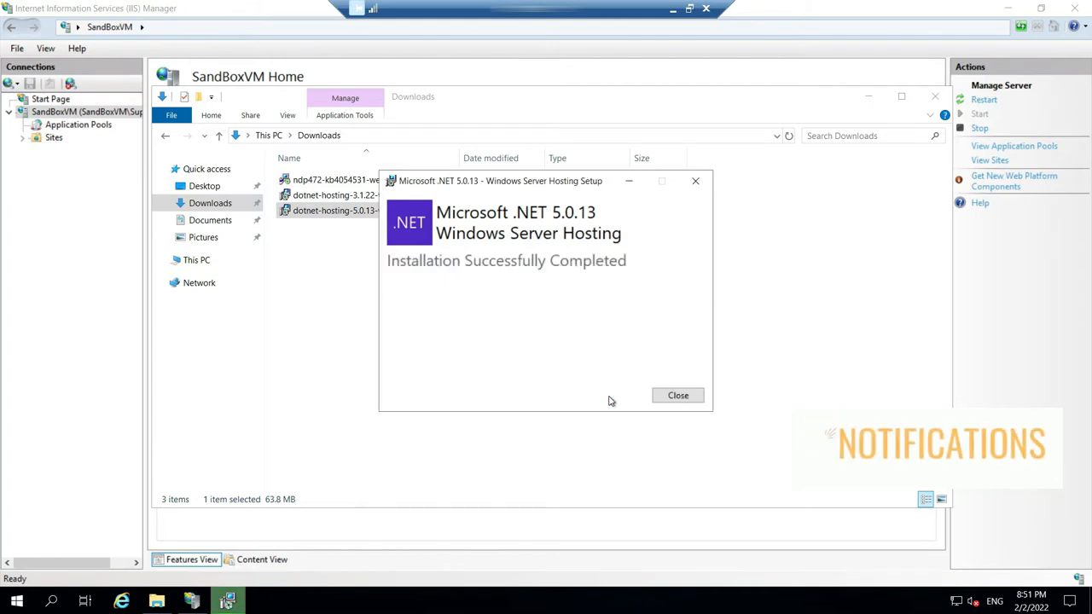
left_click(675, 396)
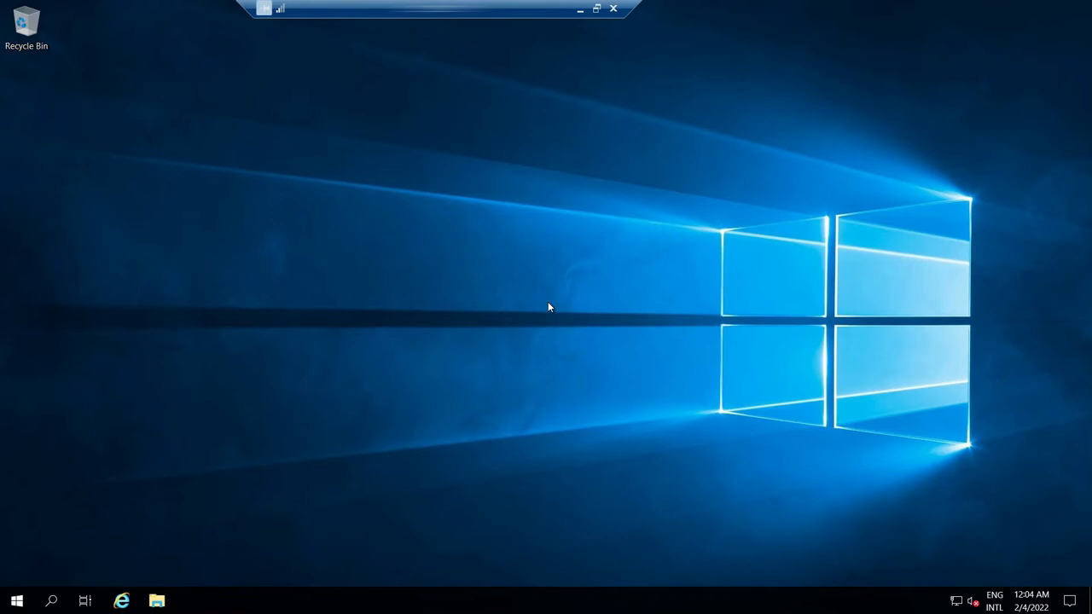
Step: Switch from the remote session to the local browser and copy the entire InstallRolesAndFeatures.ps1 script
left_click(580, 8)
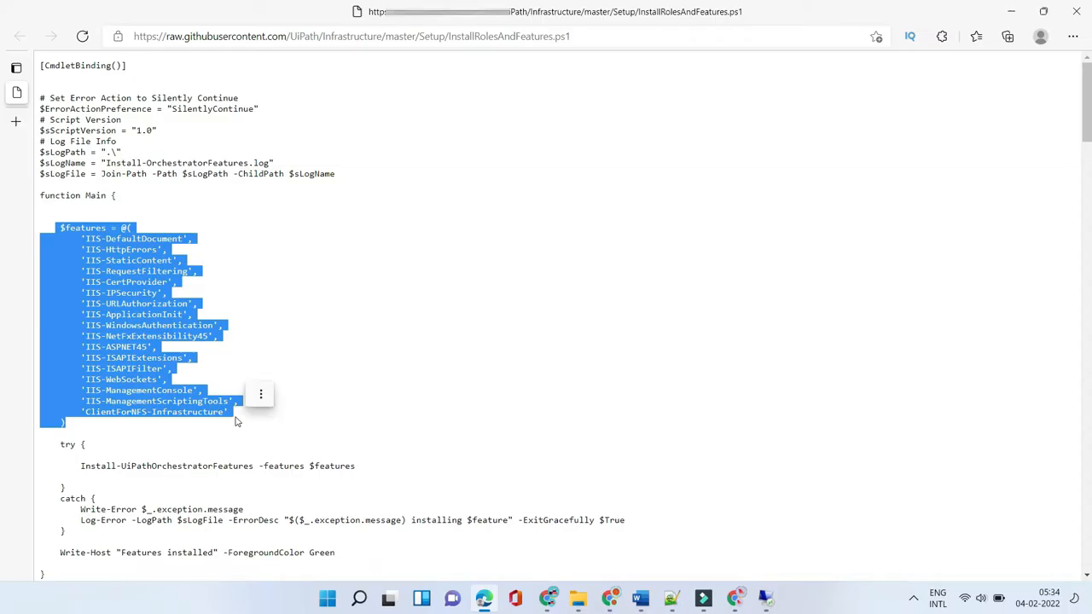
left_click(384, 282)
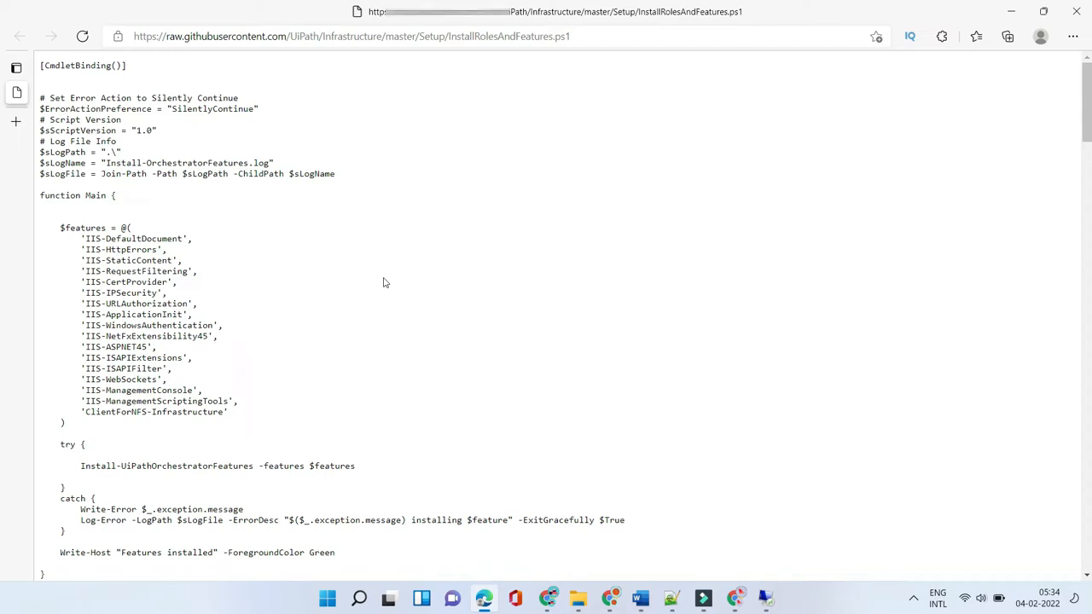
key("ctrl+a")
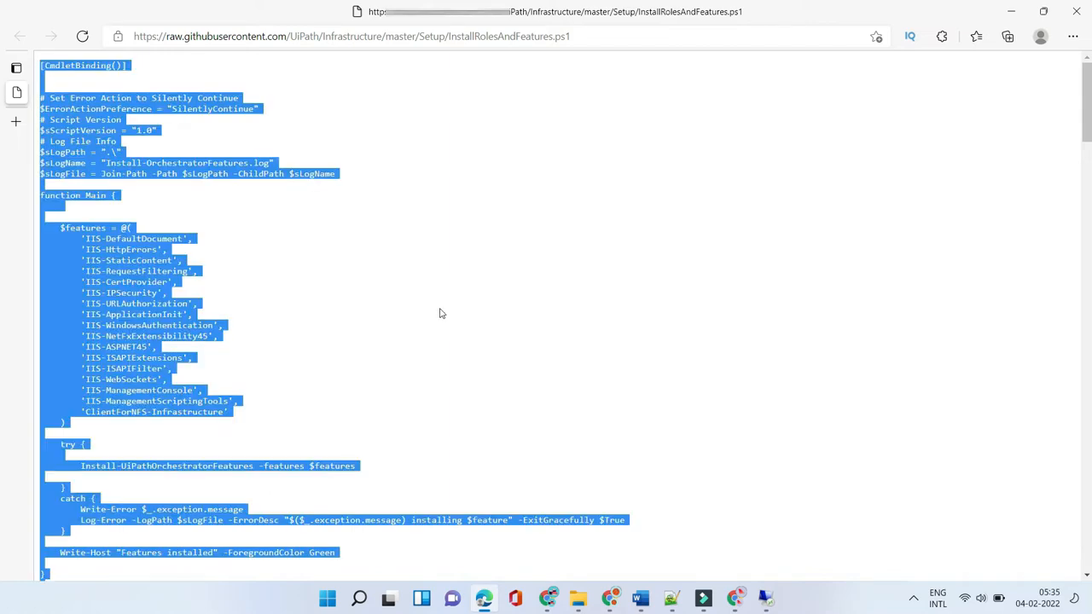
Step: Return to the Remote Desktop session and launch Windows PowerShell ISE (x86) as administrator
left_click(766, 598)
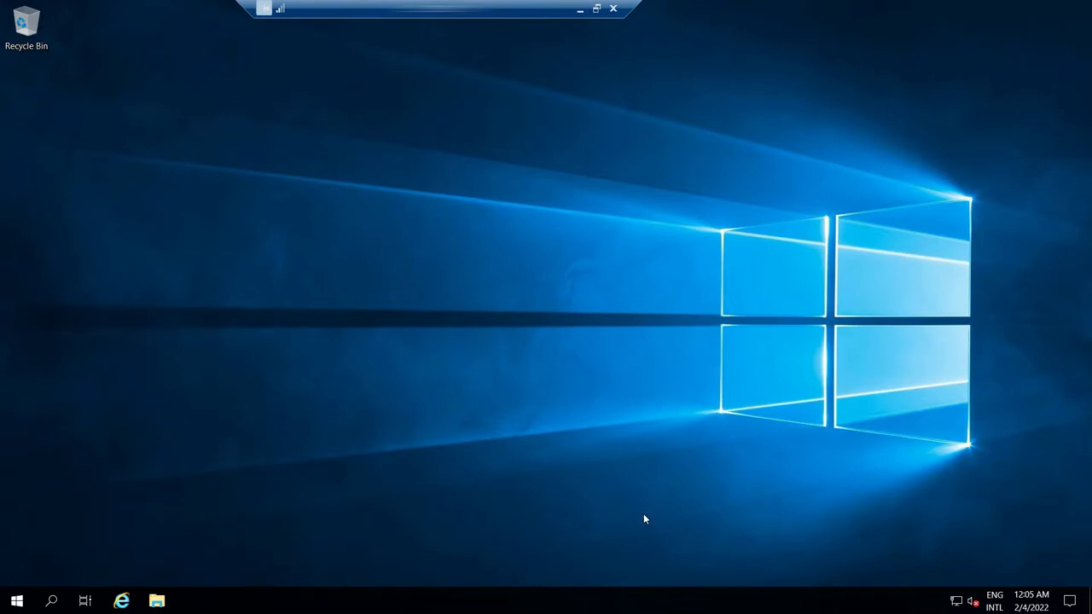
left_click(19, 601)
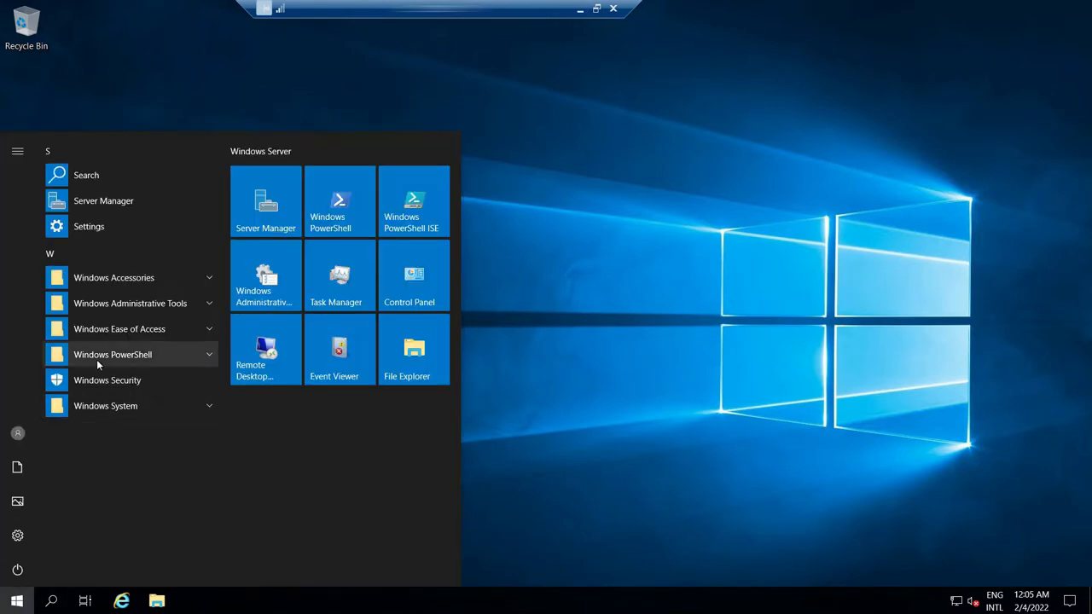
type("power")
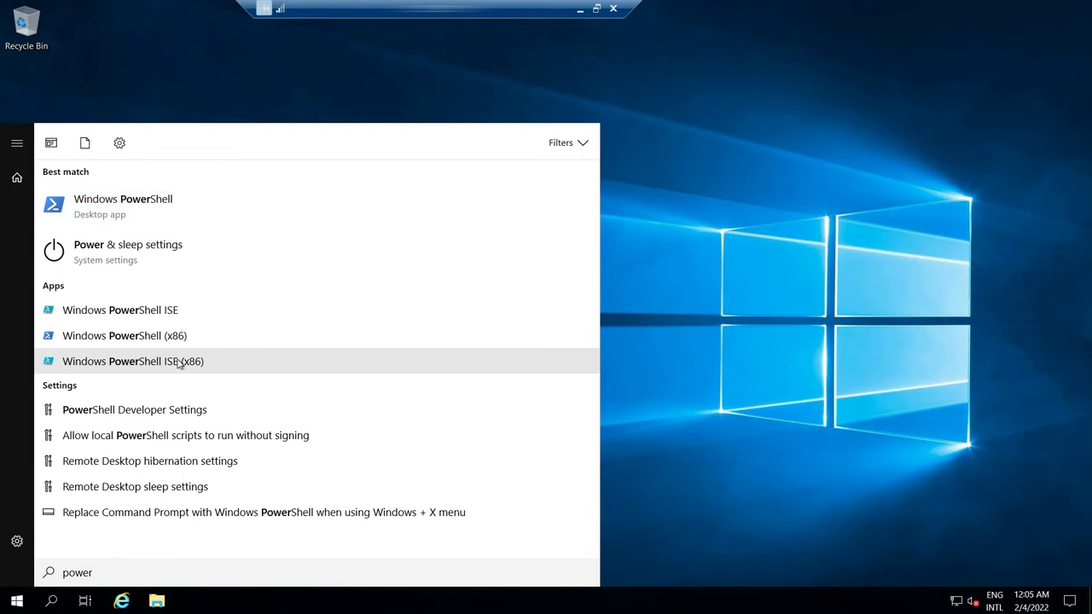
right_click(181, 363)
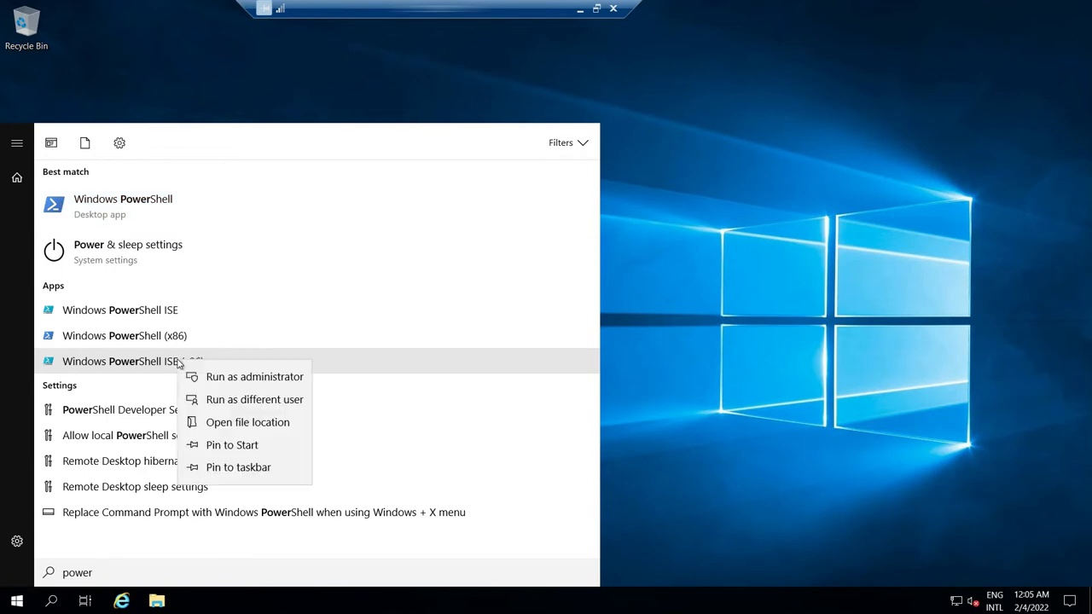
left_click(247, 377)
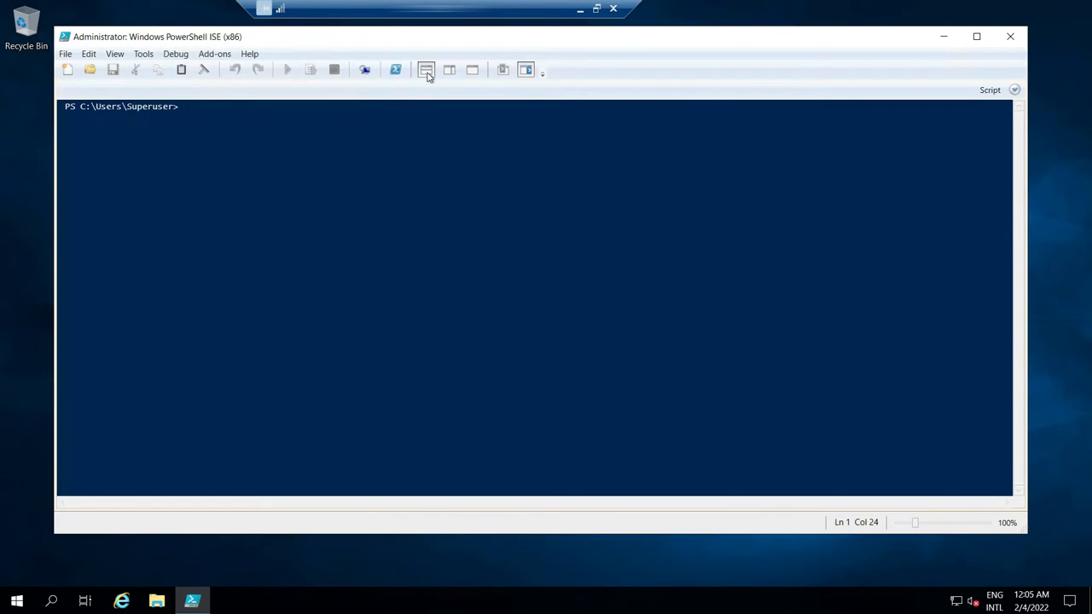
Step: Show the script pane above the console, paste the copied features script and run it, declining to save Untitled1.ps1
left_click(449, 71)
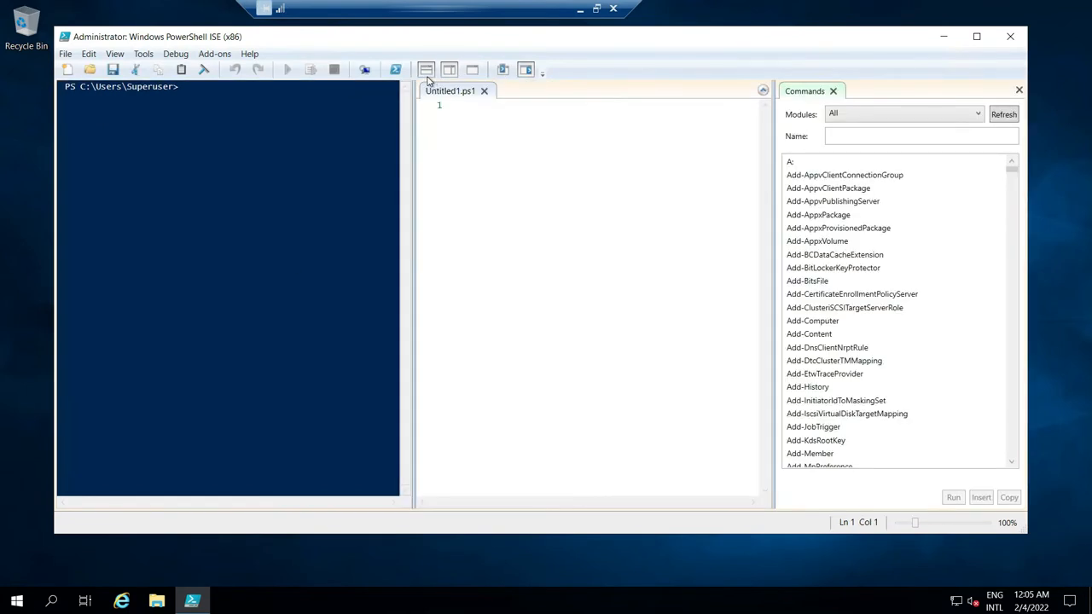
left_click(425, 70)
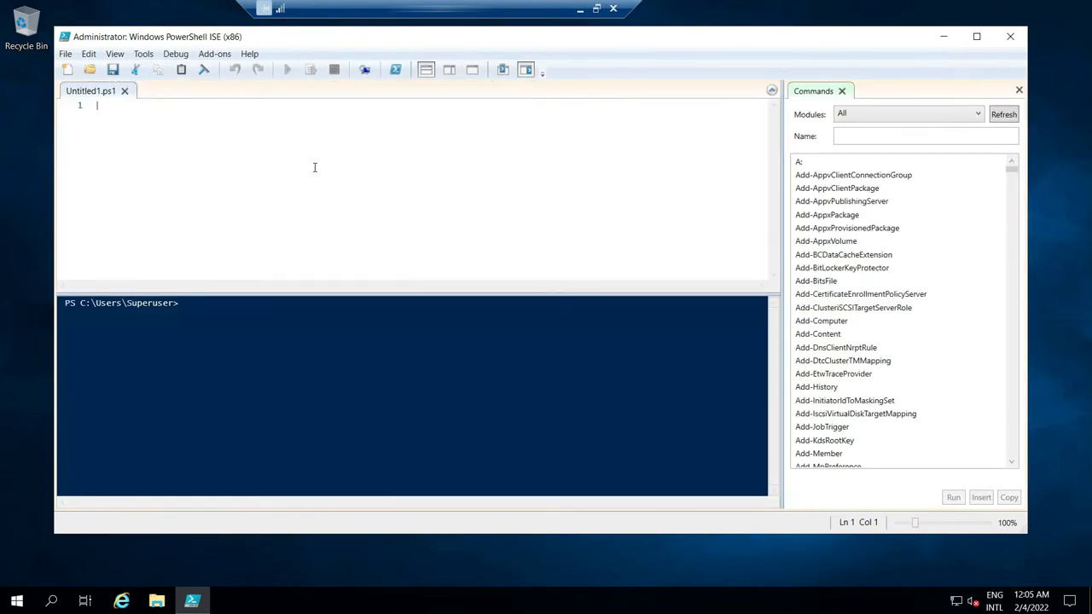
key("ctrl+v")
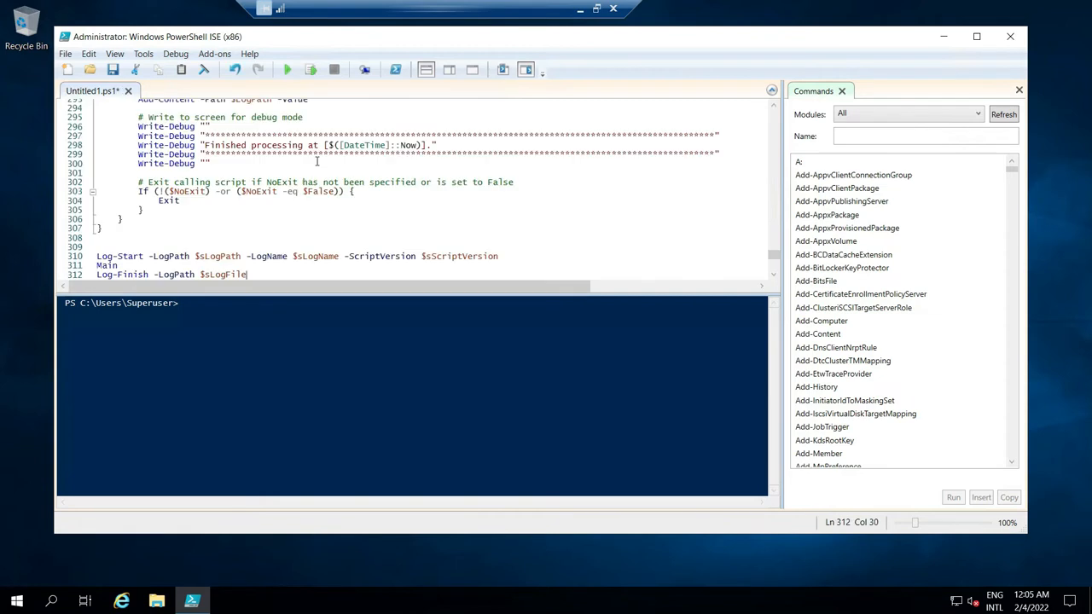
left_click(288, 70)
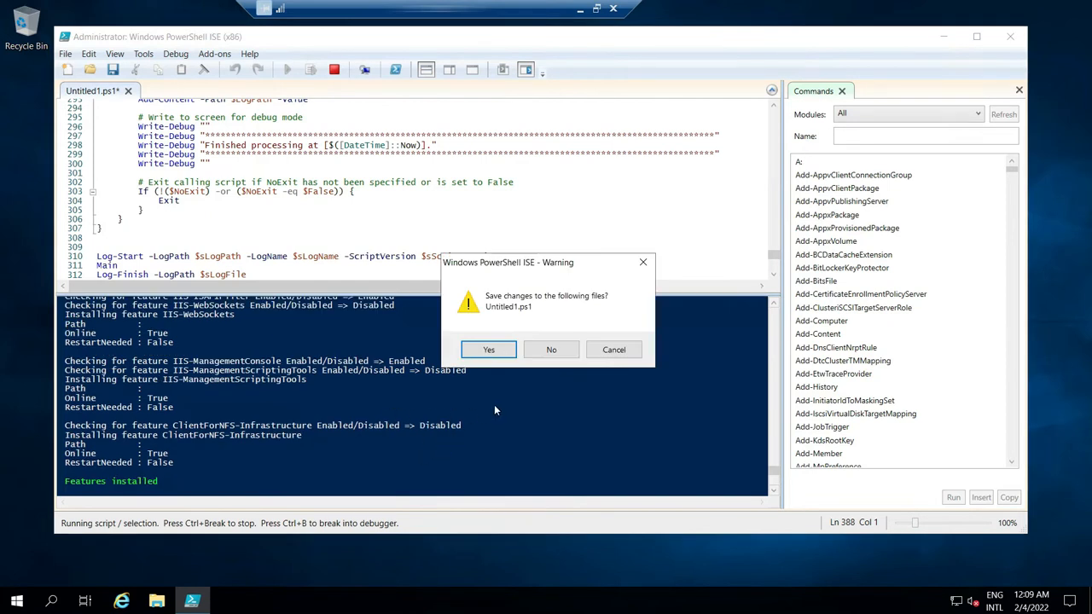
left_click(552, 351)
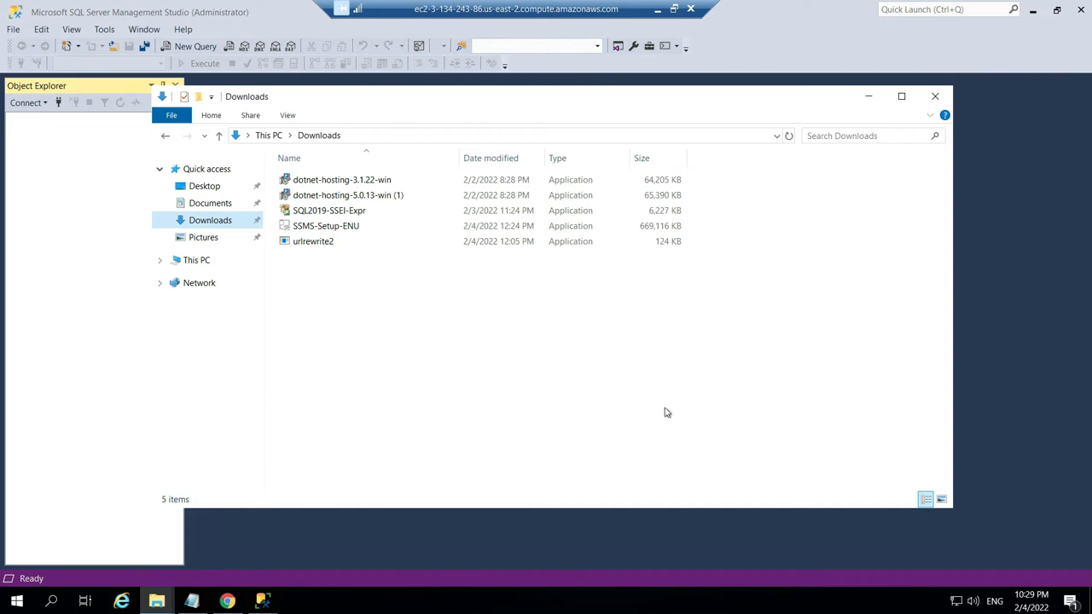
Step: Install URL Rewrite 2.1 with urlrewrite2 from the server's Downloads folder, accepting the license terms, and exit Web Platform Installer
left_click(330, 248)
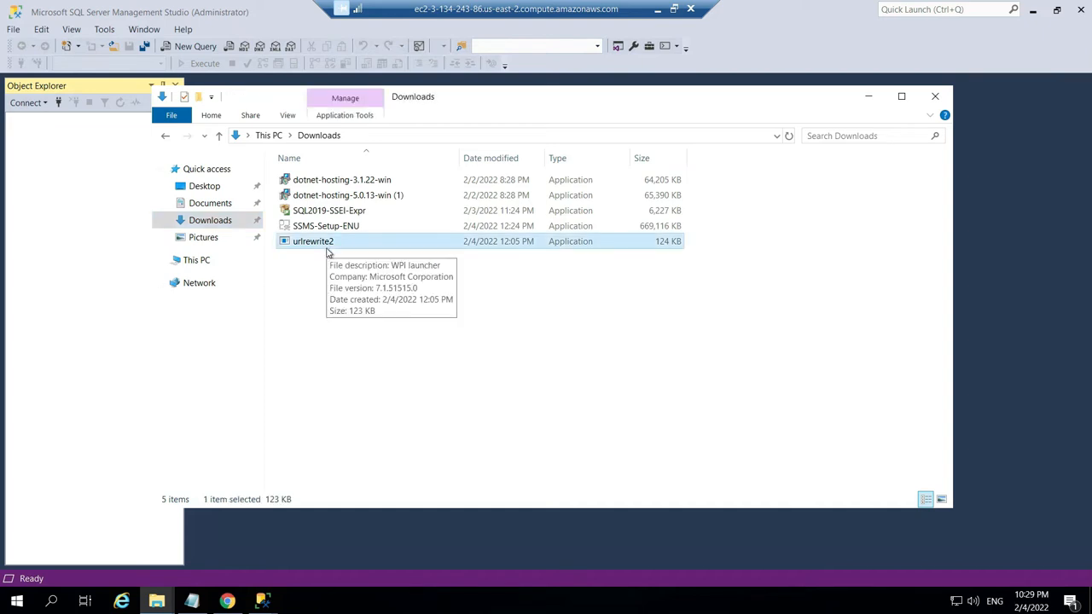
double_click(338, 247)
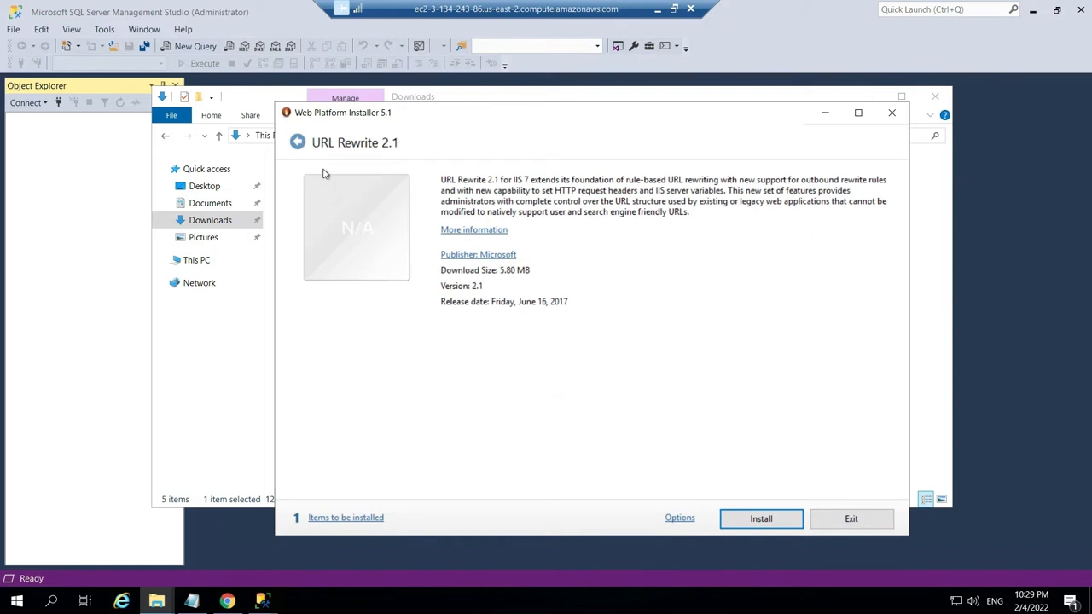
left_click(762, 520)
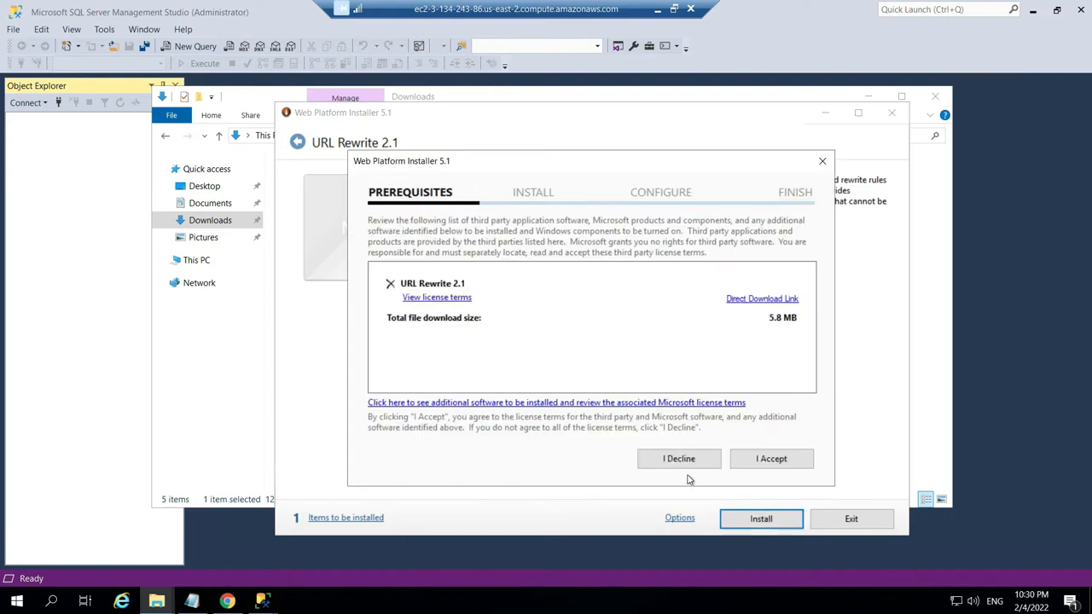
left_click(774, 467)
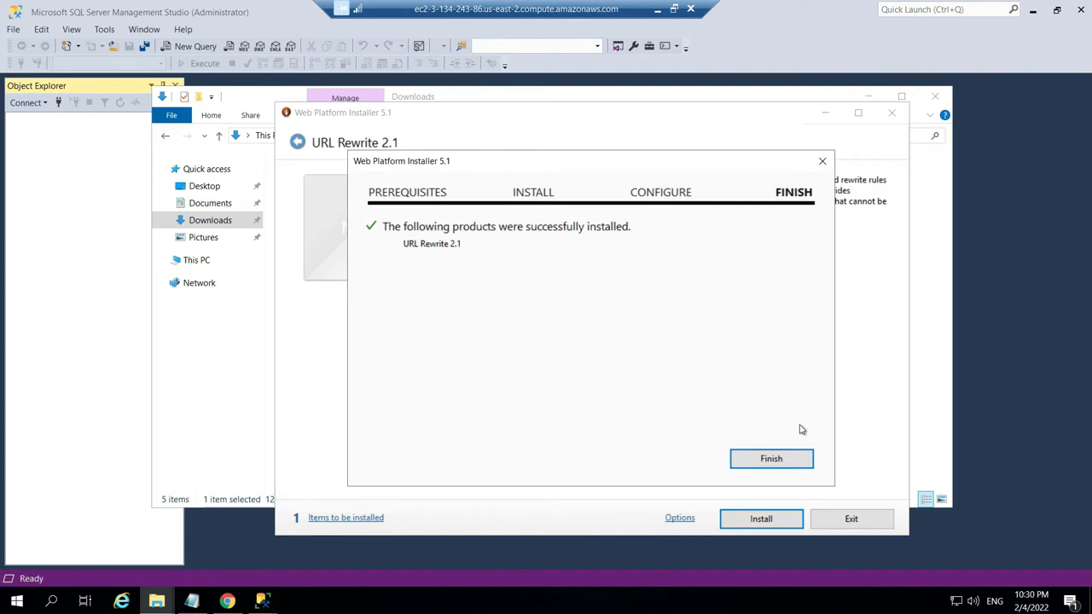
left_click(777, 458)
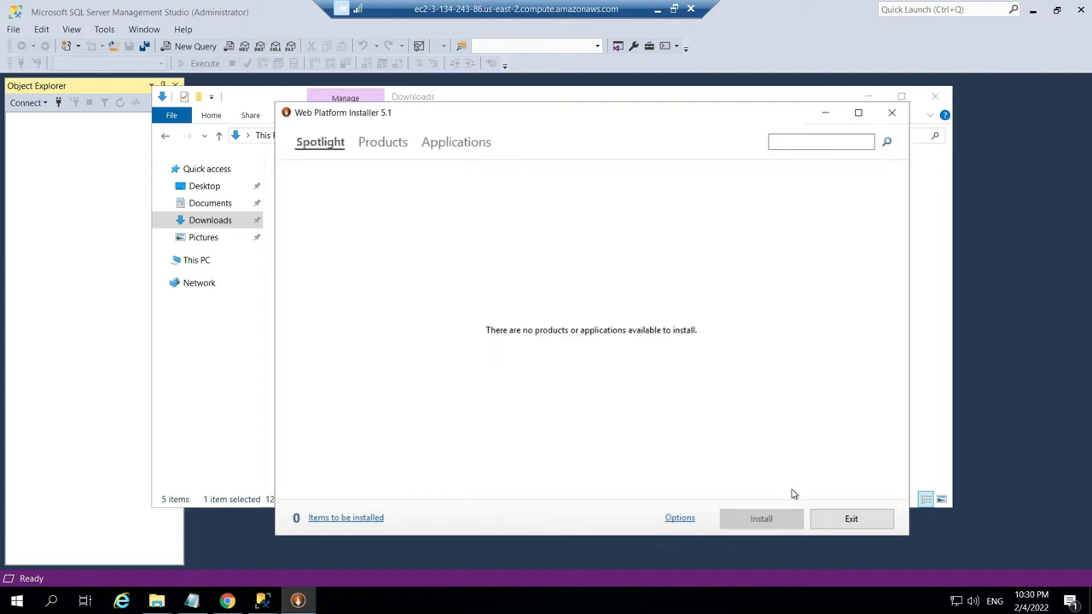
left_click(831, 519)
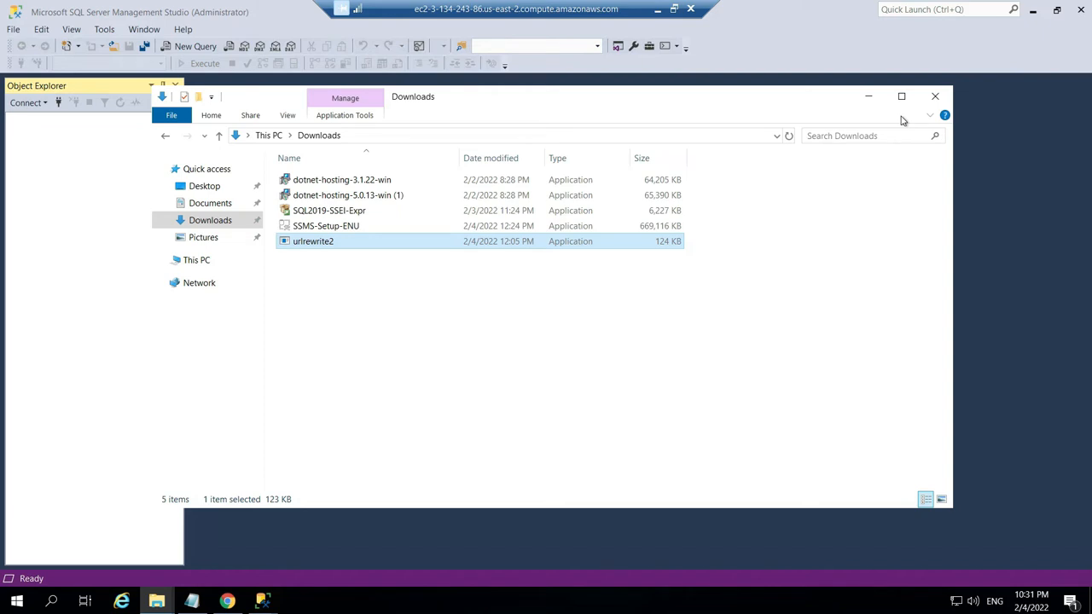
Step: Open the Local Group Policy Editor with gpedit.msc and show User Rights Assignment under the computer's Windows security Local Policies
right_click(21, 604)
left_click(34, 563)
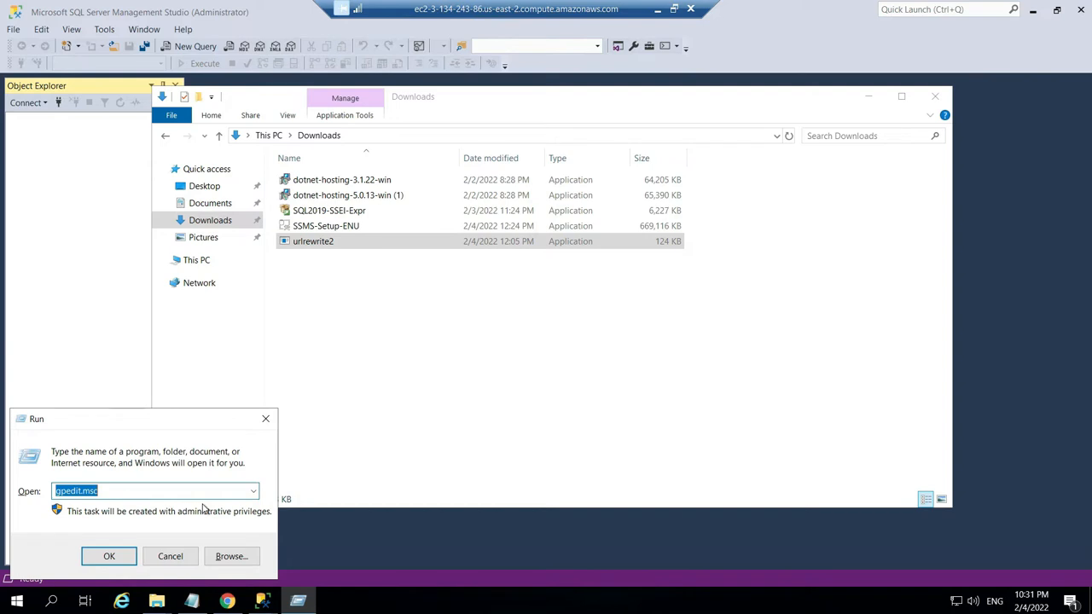
left_click(110, 556)
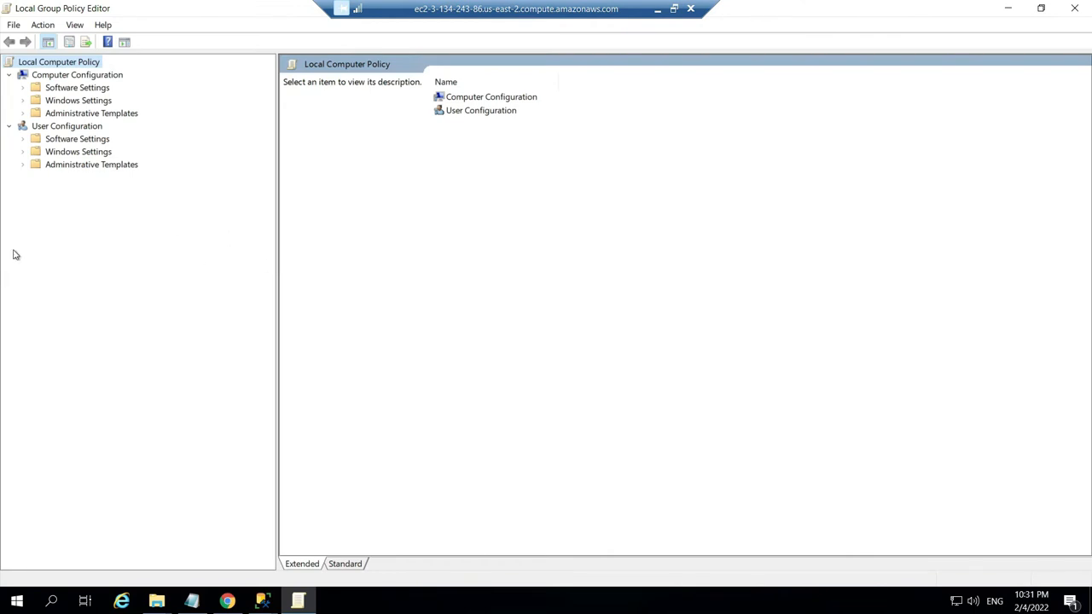
left_click(23, 100)
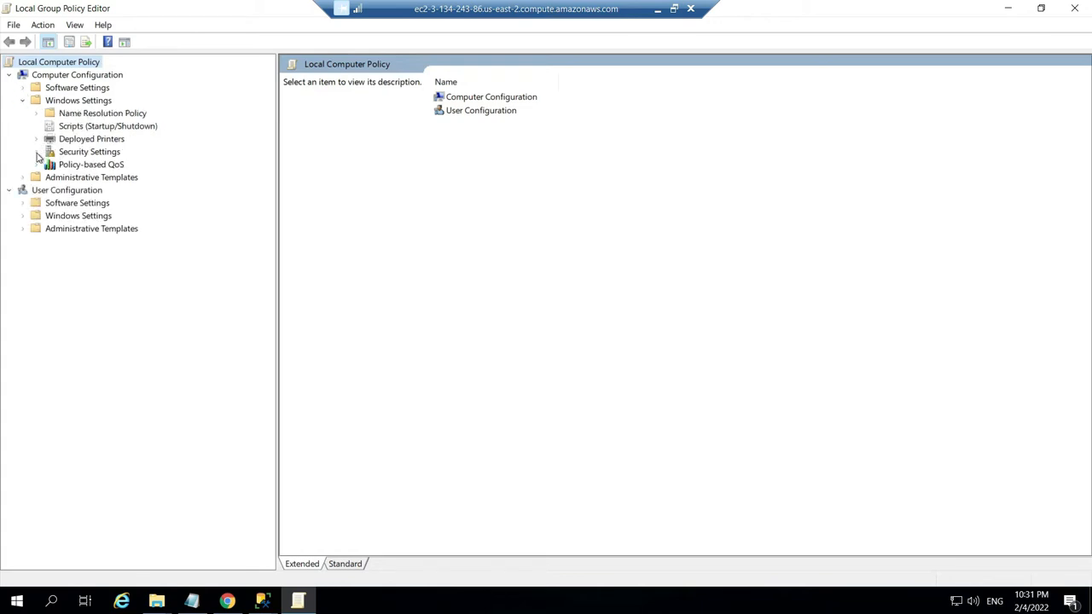
left_click(37, 152)
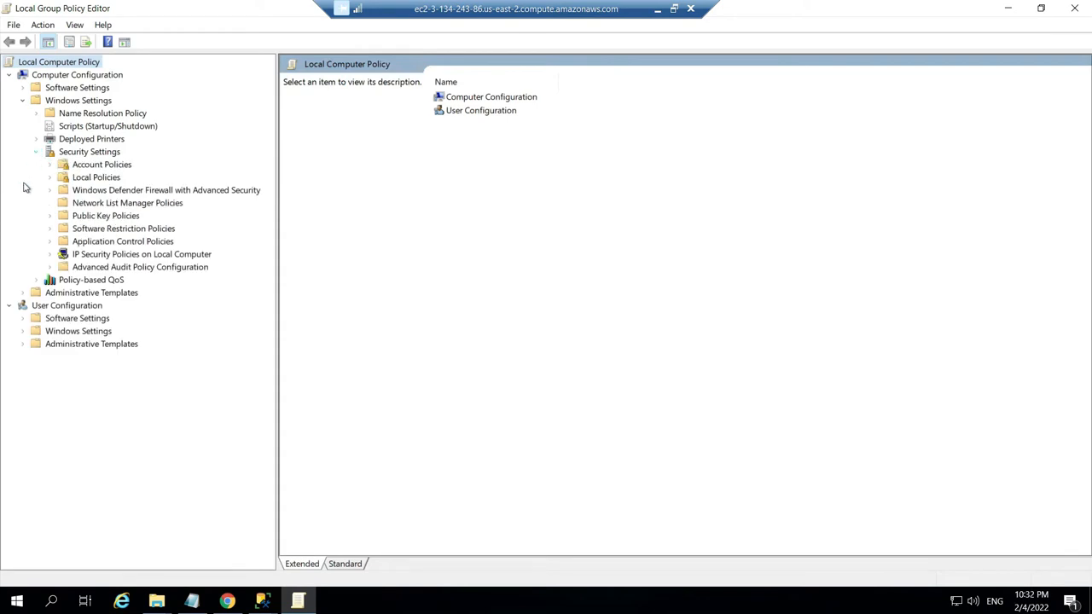
left_click(50, 179)
left_click(126, 205)
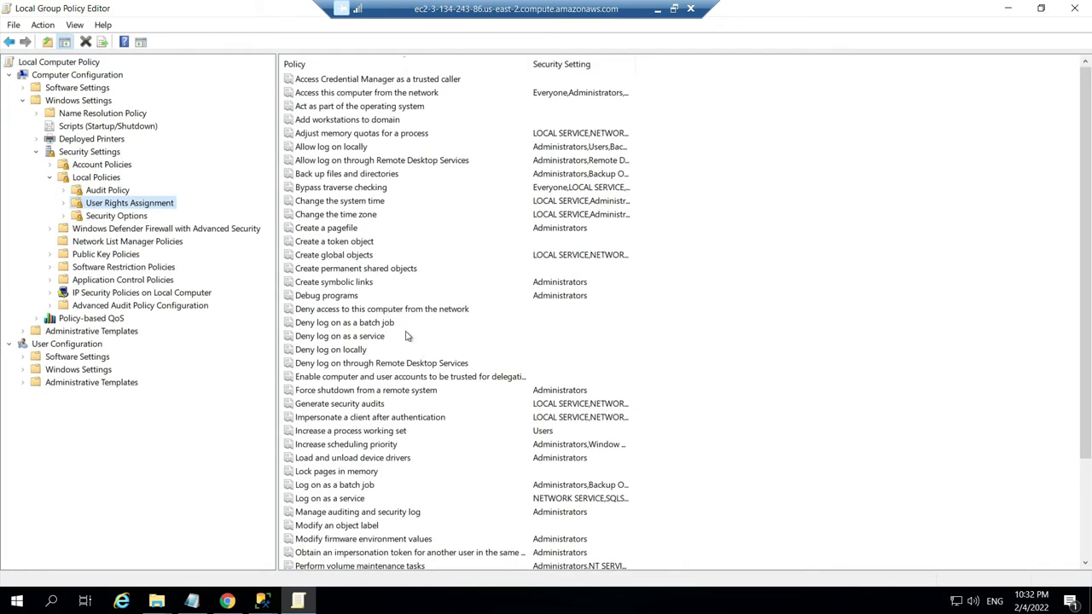
Step: Check which accounts are listed in the "Log on as a batch job" policy, then close the policy editor without changes
left_click(350, 392)
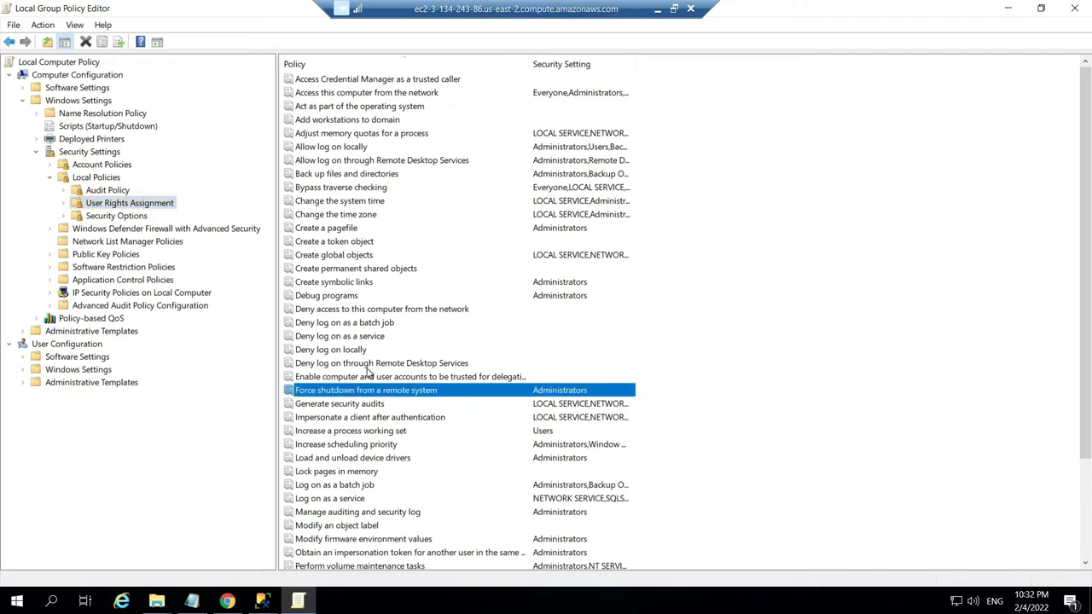
scroll(354, 379, "down", 3)
left_click(358, 367)
right_click(358, 368)
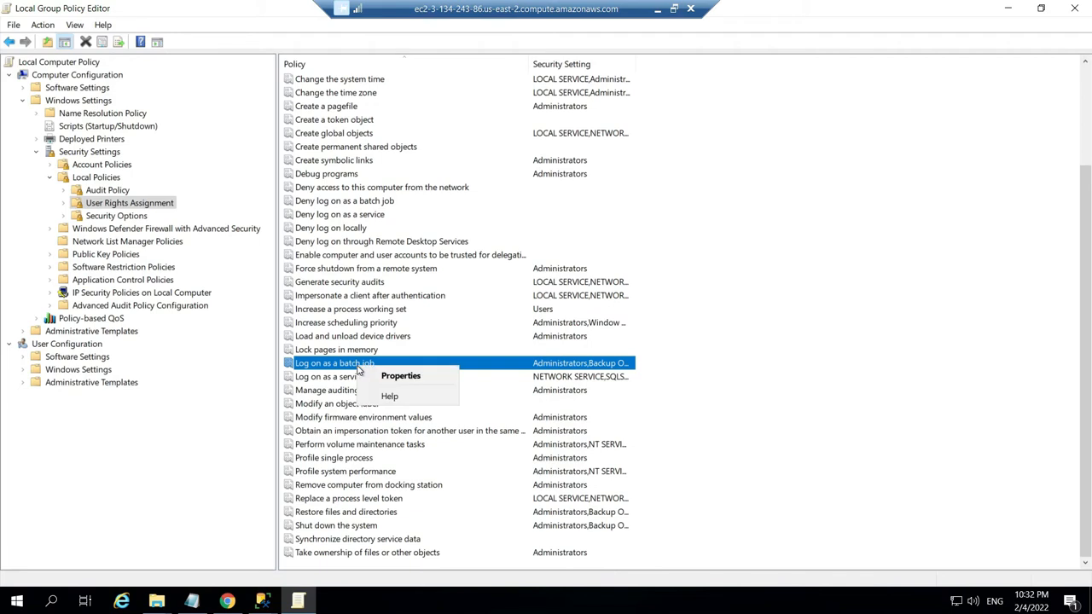
left_click(399, 376)
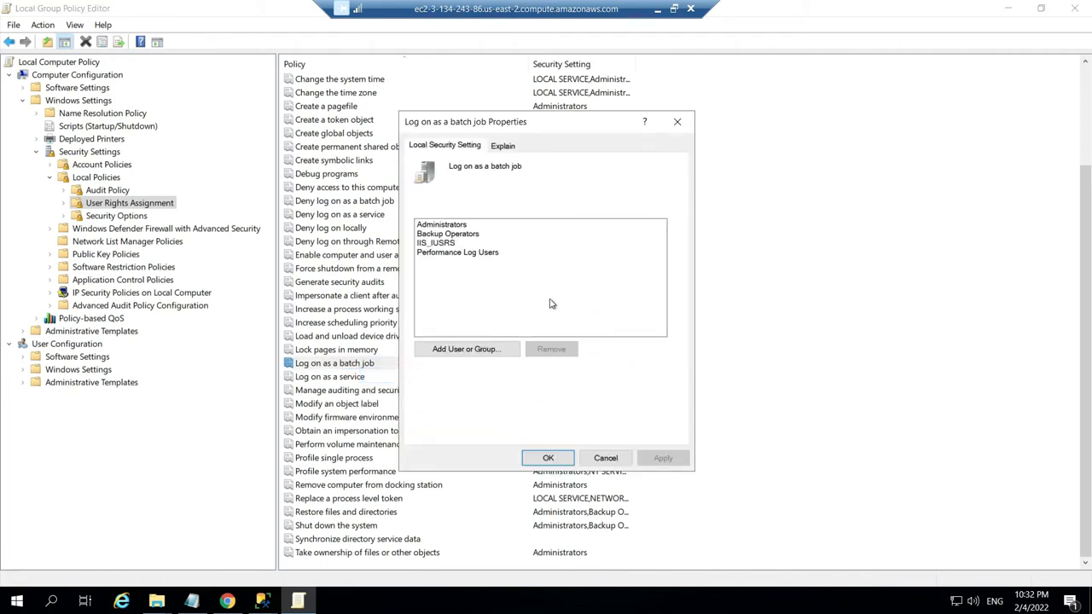
left_click(607, 458)
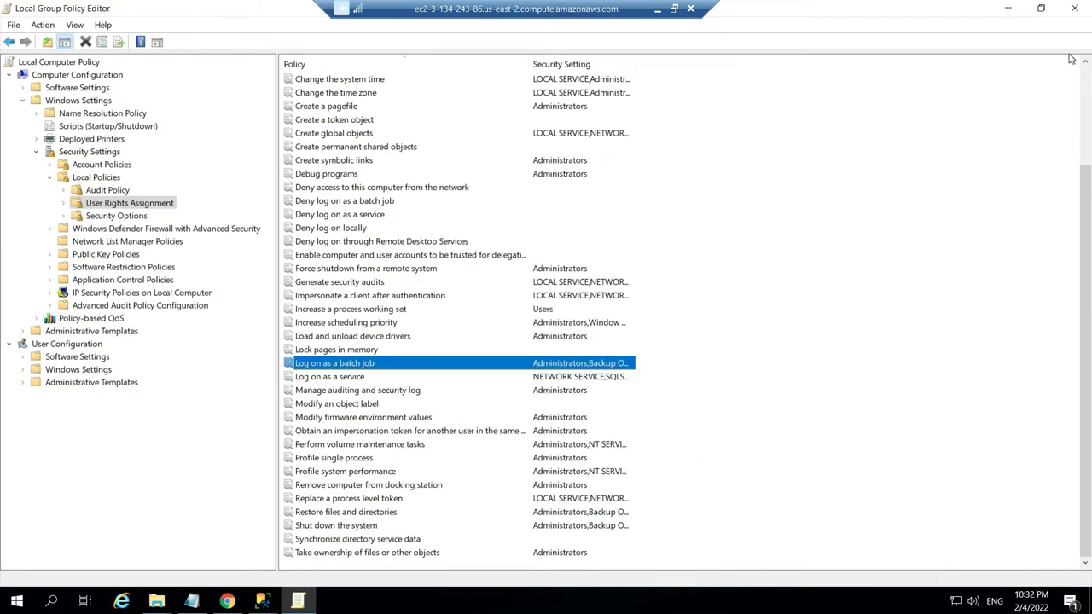
left_click(1074, 8)
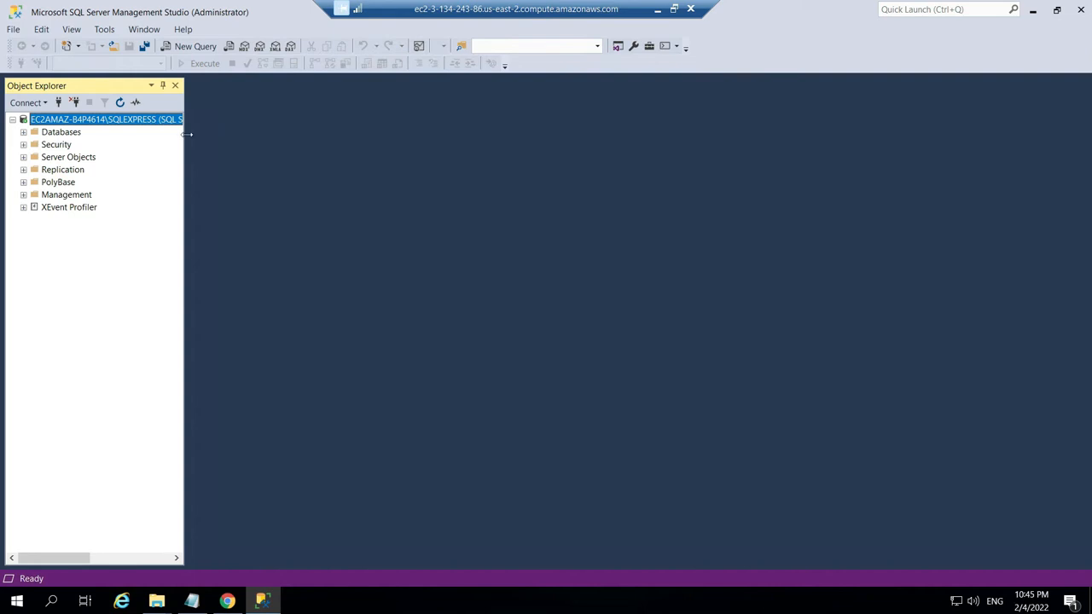
Step: Set the SQLEXPRESS server's authentication to SQL Server and Windows Authentication mode, check its Server Collation, and apply the server properties
left_click_drag(187, 133, 262, 139)
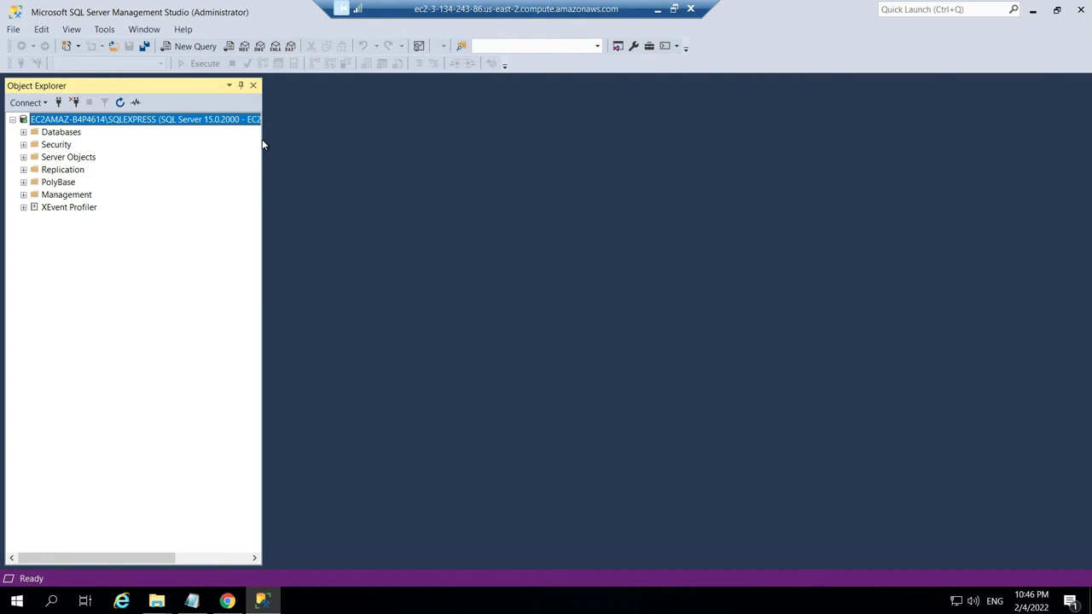
right_click(97, 121)
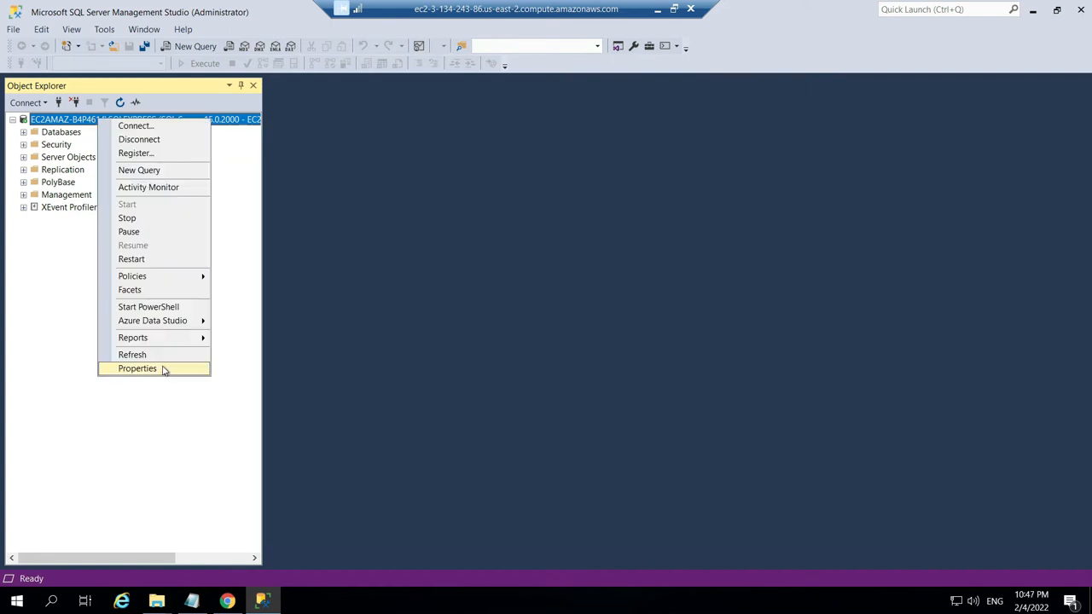
left_click(164, 370)
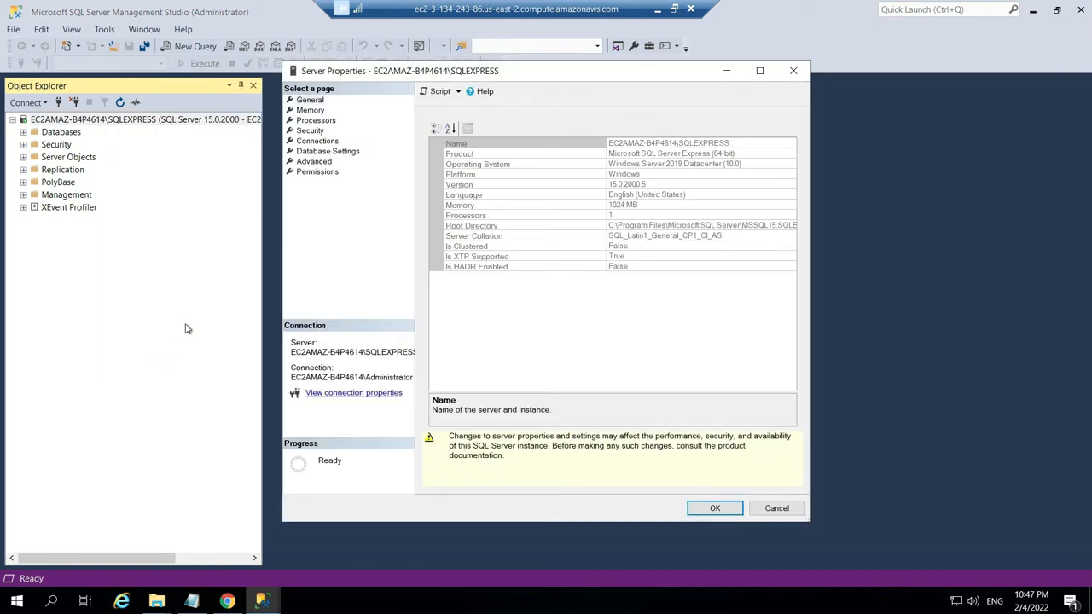
left_click(311, 130)
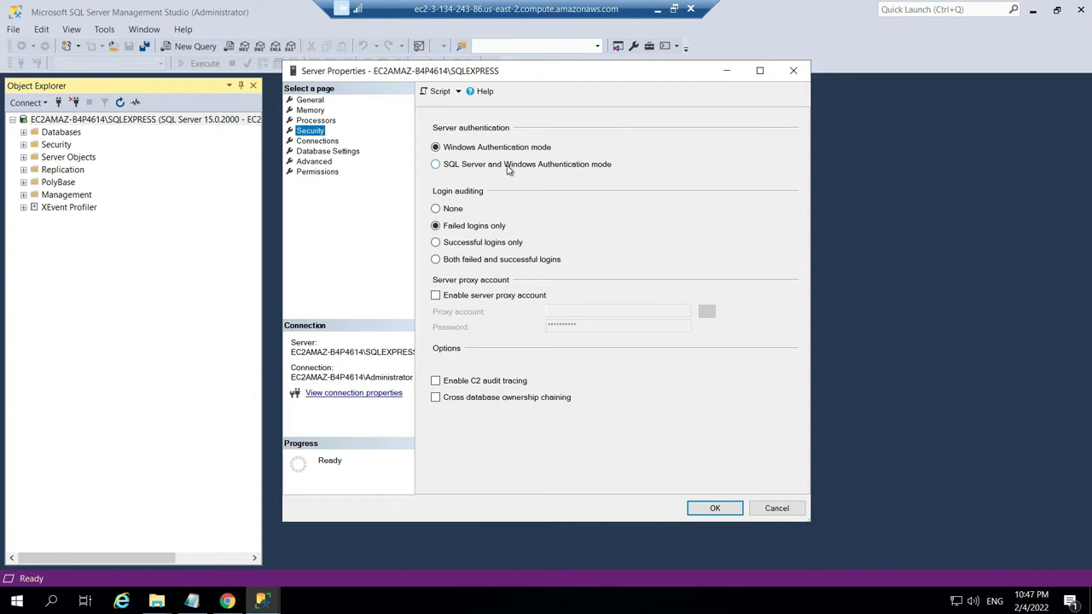
left_click(509, 168)
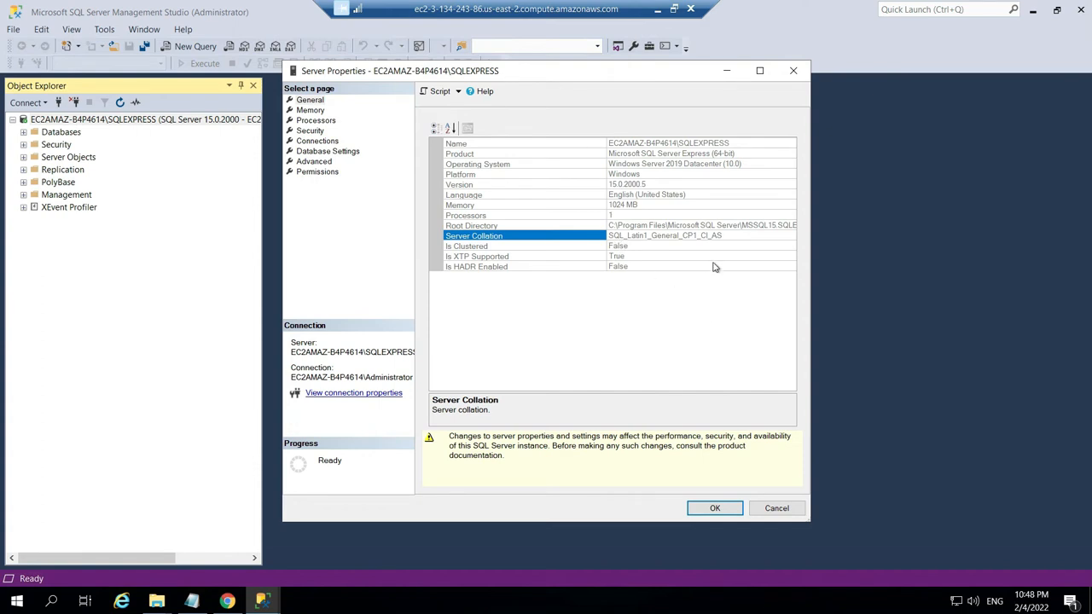
left_click(724, 235)
left_click(715, 510)
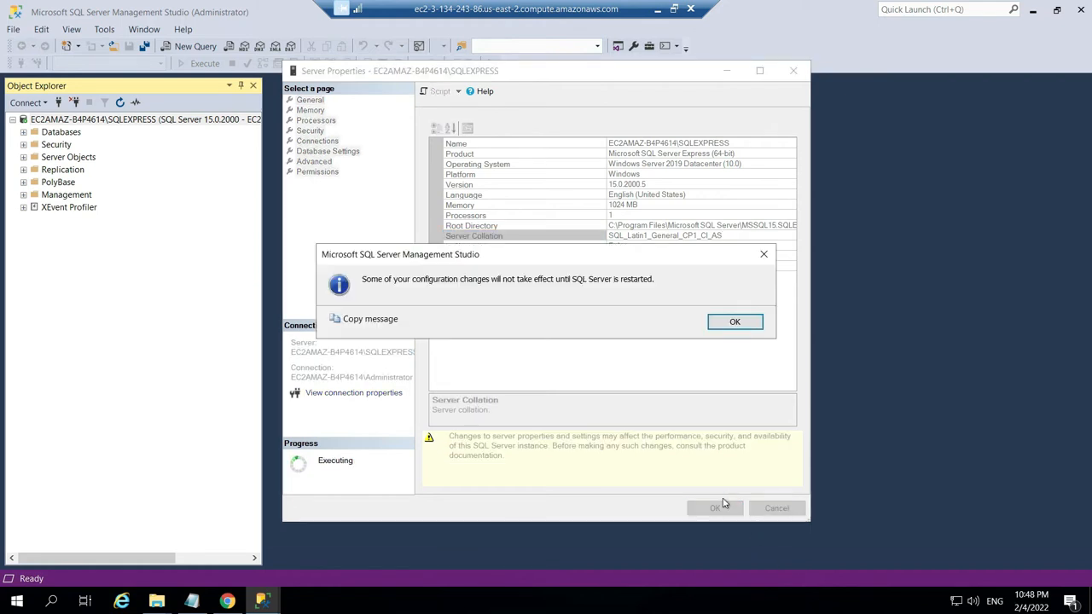
Step: Acknowledge the restart notice for the server configuration changes and restart the SQLEXPRESS server
left_click(733, 324)
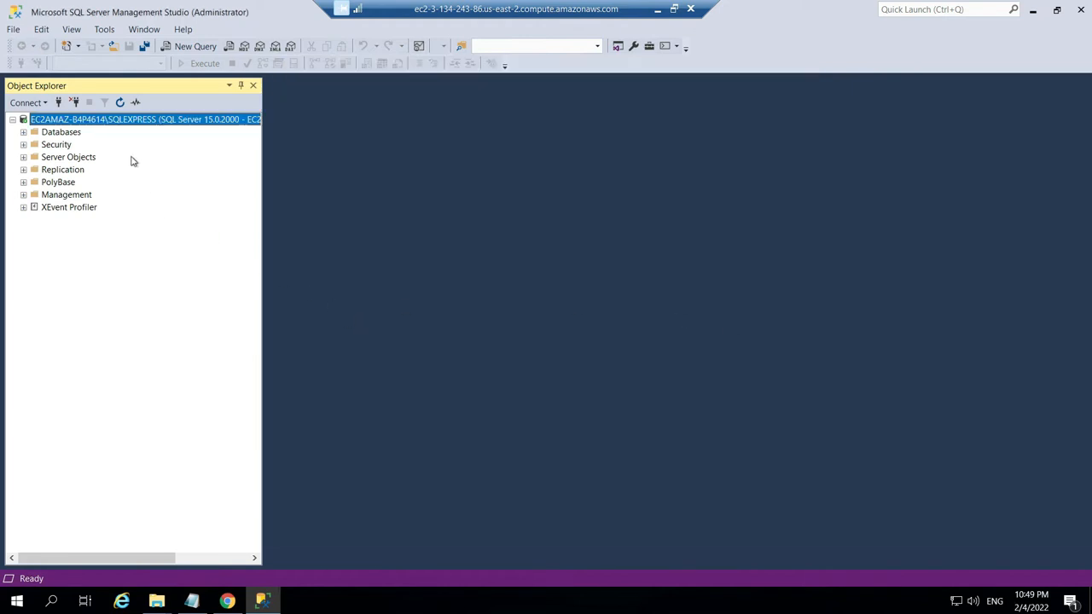
right_click(160, 122)
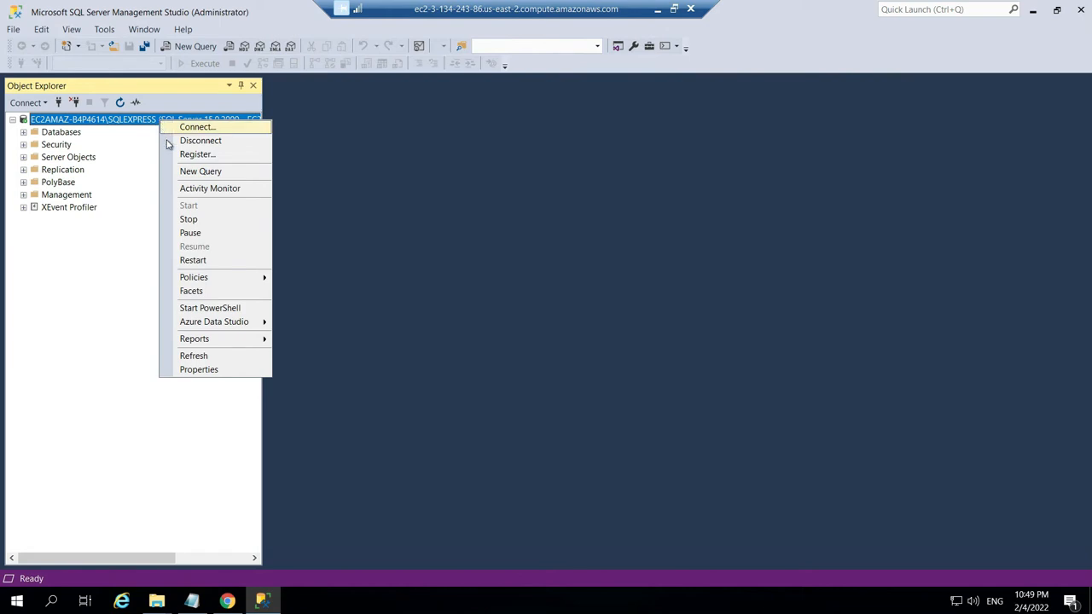
left_click(192, 261)
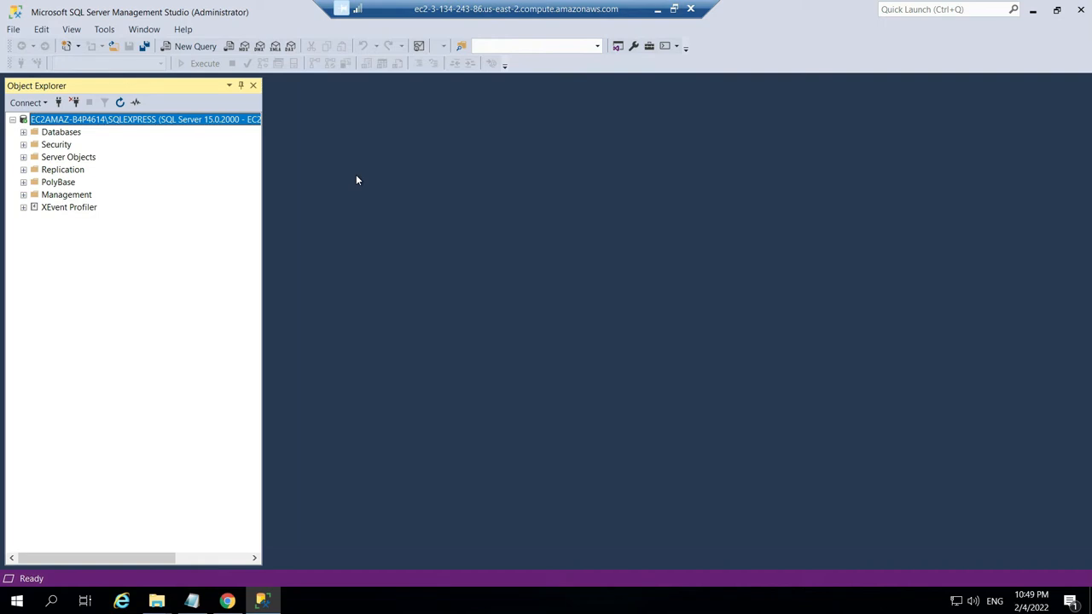
Step: Create a new database named UiPath on the SQLEXPRESS server with the default owner and file settings
left_click(24, 133)
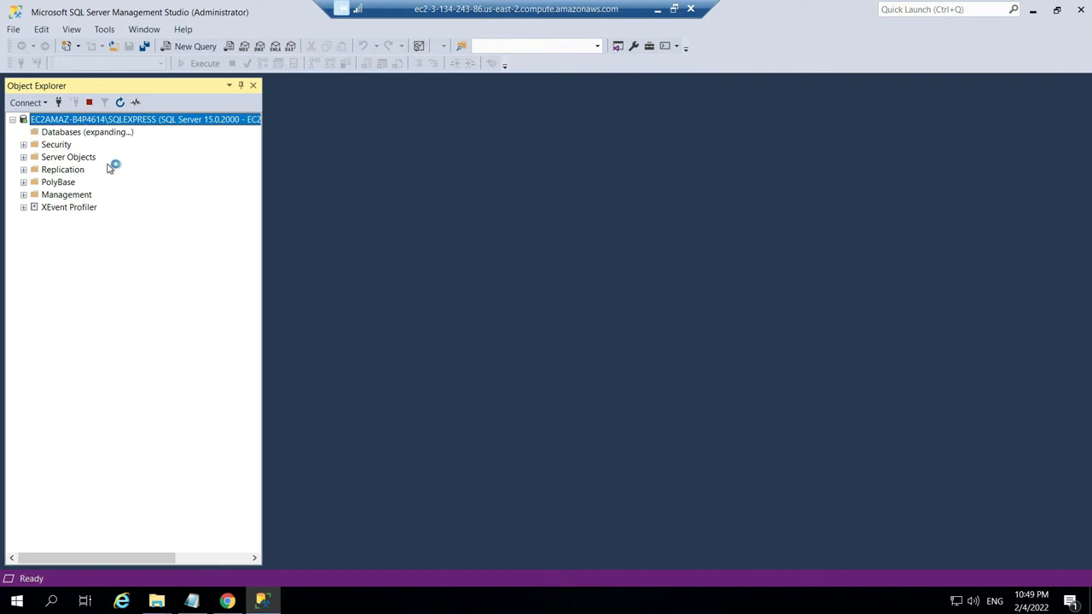
right_click(77, 133)
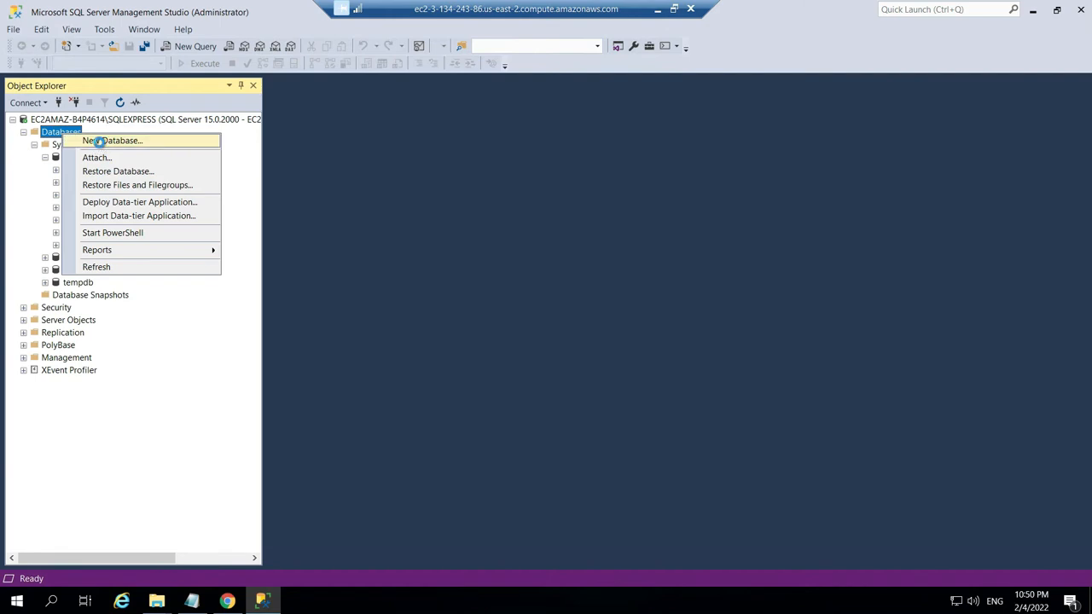
left_click(99, 142)
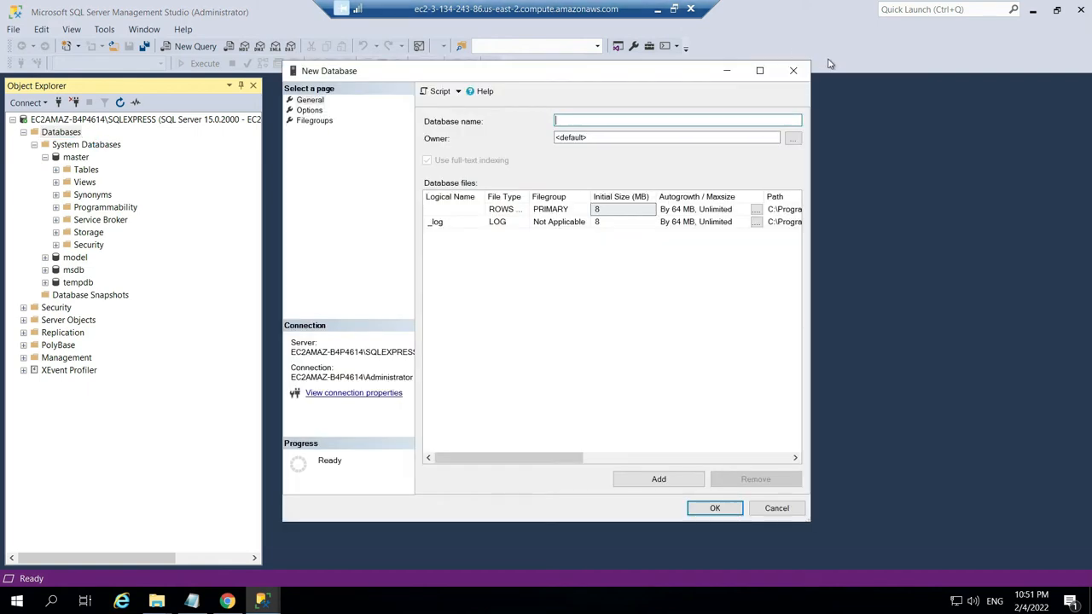
type("UiPath")
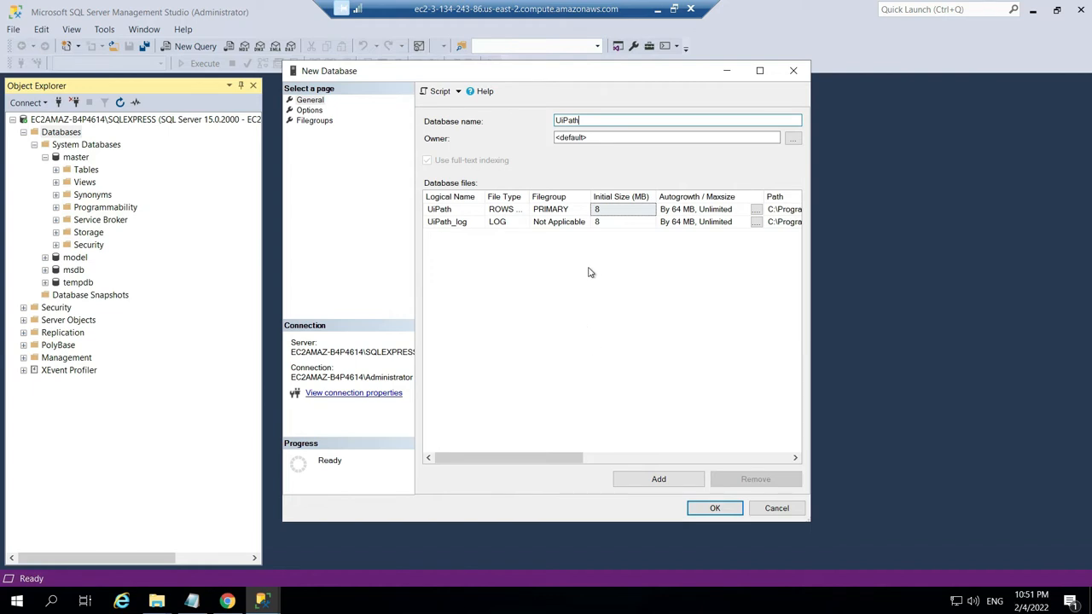
left_click(709, 508)
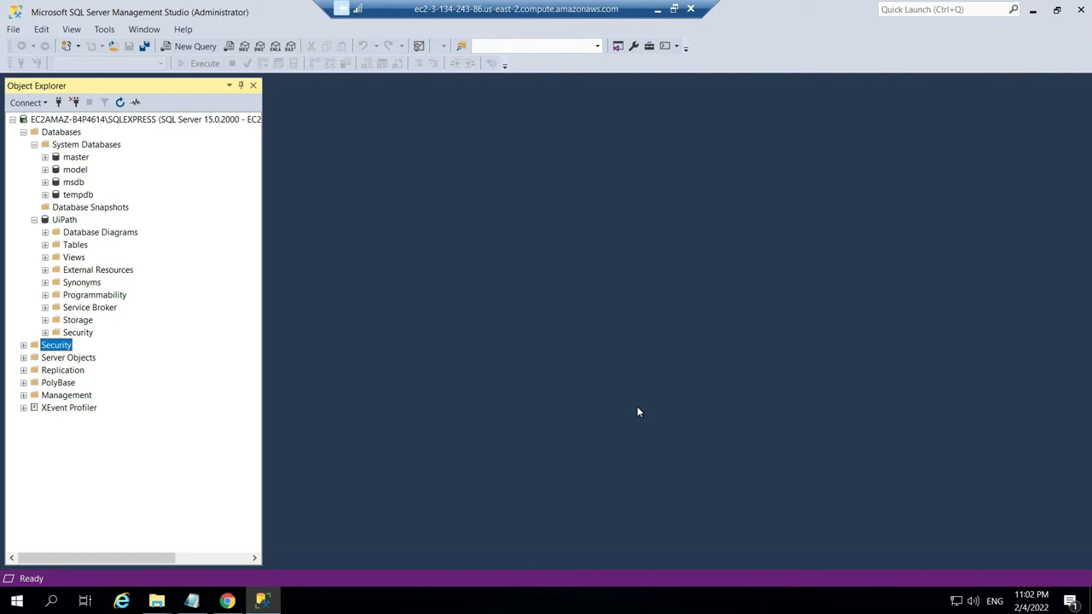
Step: In the user mapping of the EC2AMAZ-B4P4614\Administrator login, assign the db_owner role for the UiPath database and apply the login properties
left_click(24, 345)
left_click(142, 413)
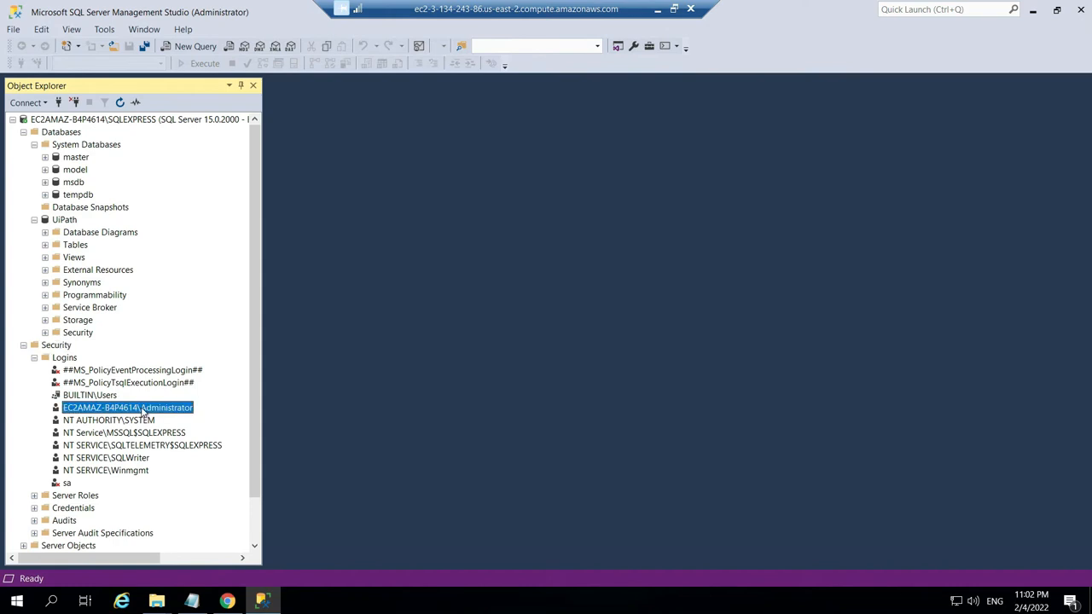
right_click(142, 413)
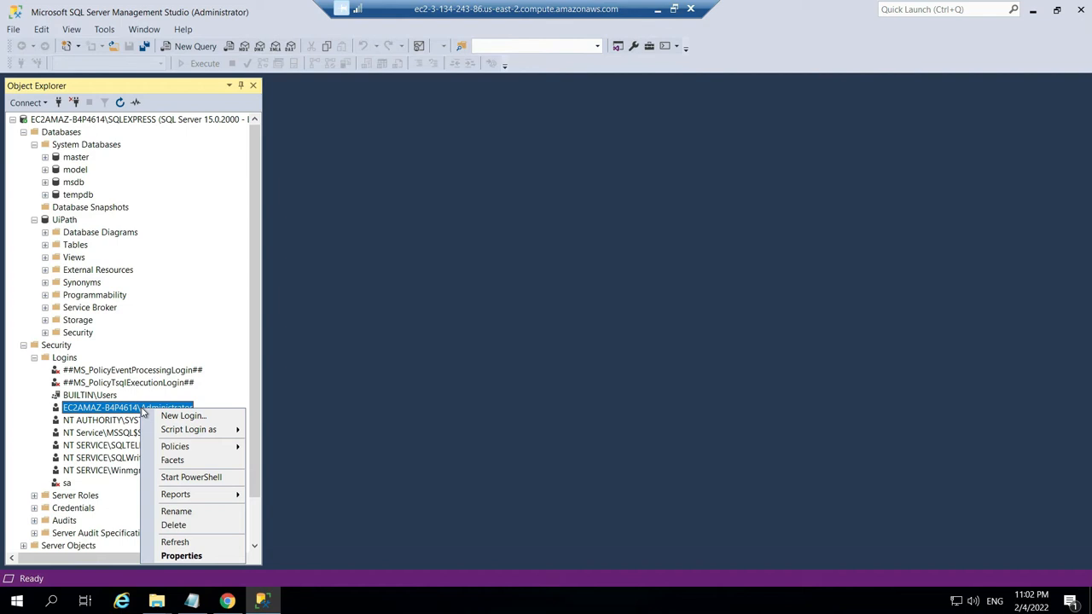
left_click(181, 555)
left_click(320, 123)
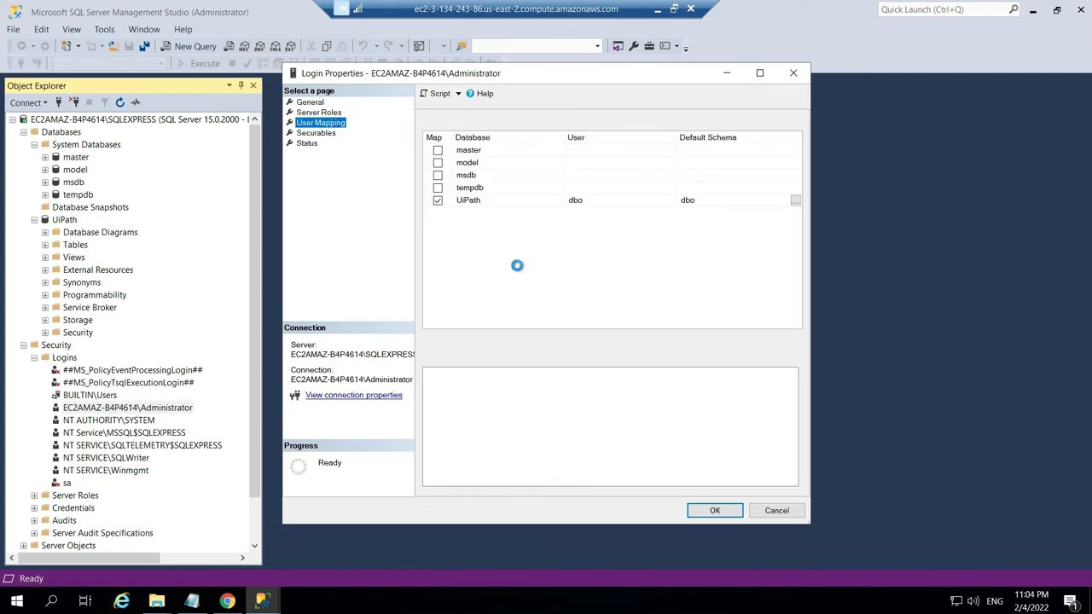
left_click(499, 203)
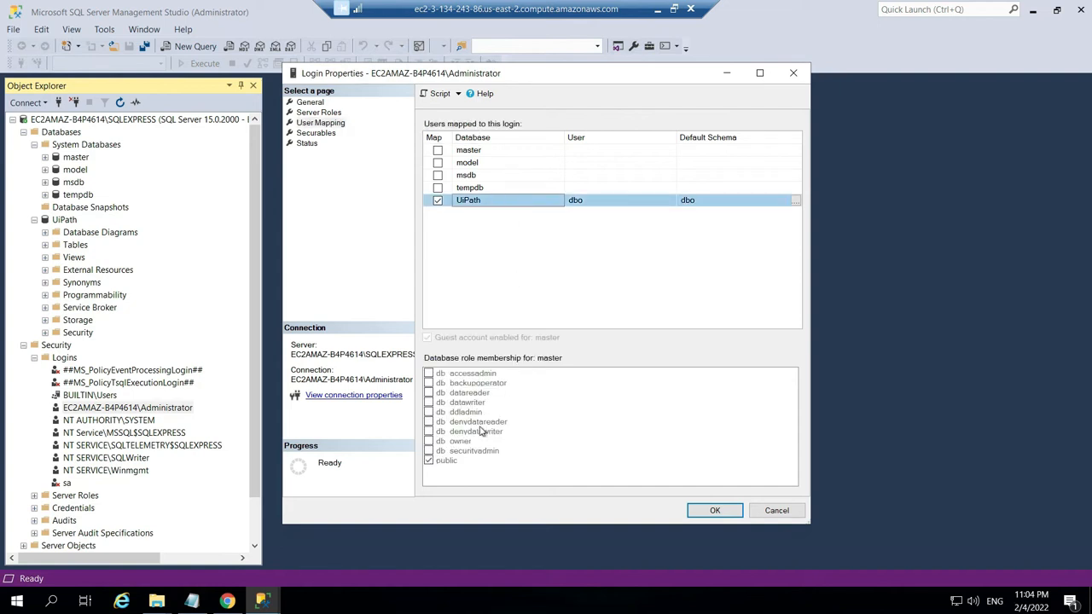
left_click(429, 442)
left_click(714, 511)
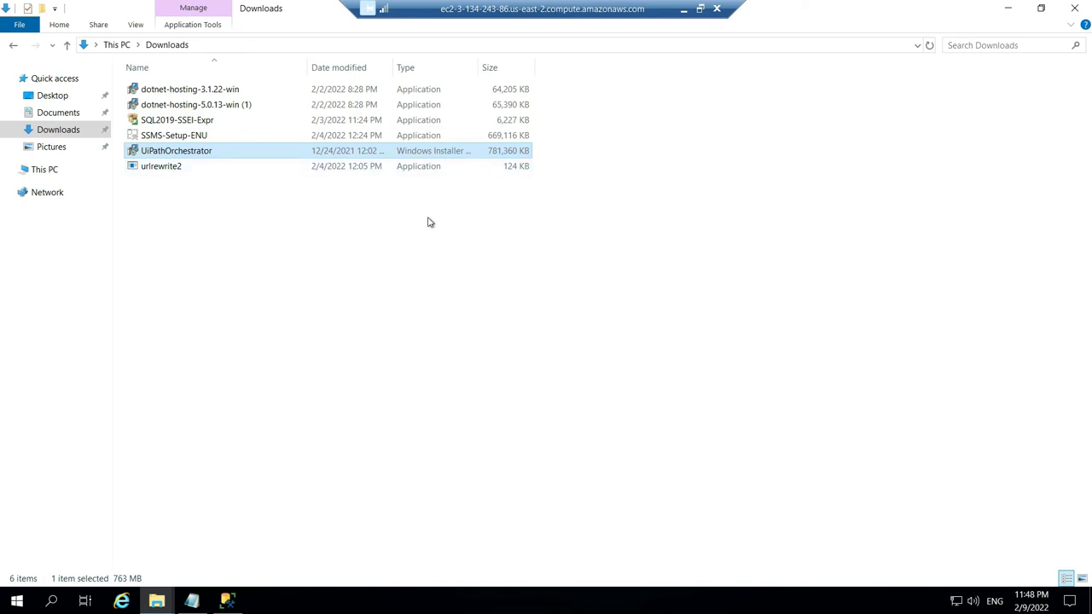
Step: Launch the UiPathOrchestrator installer, accept the license, keep the default features, and try the default IIS settings with port 443, declining the untrusted certificate
double_click(205, 156)
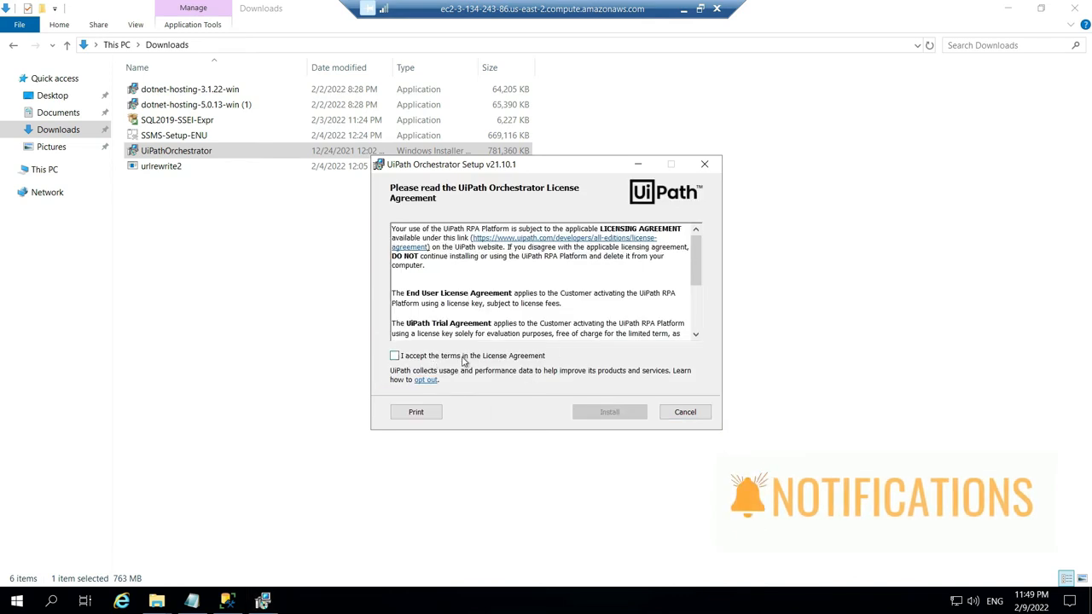
left_click(464, 357)
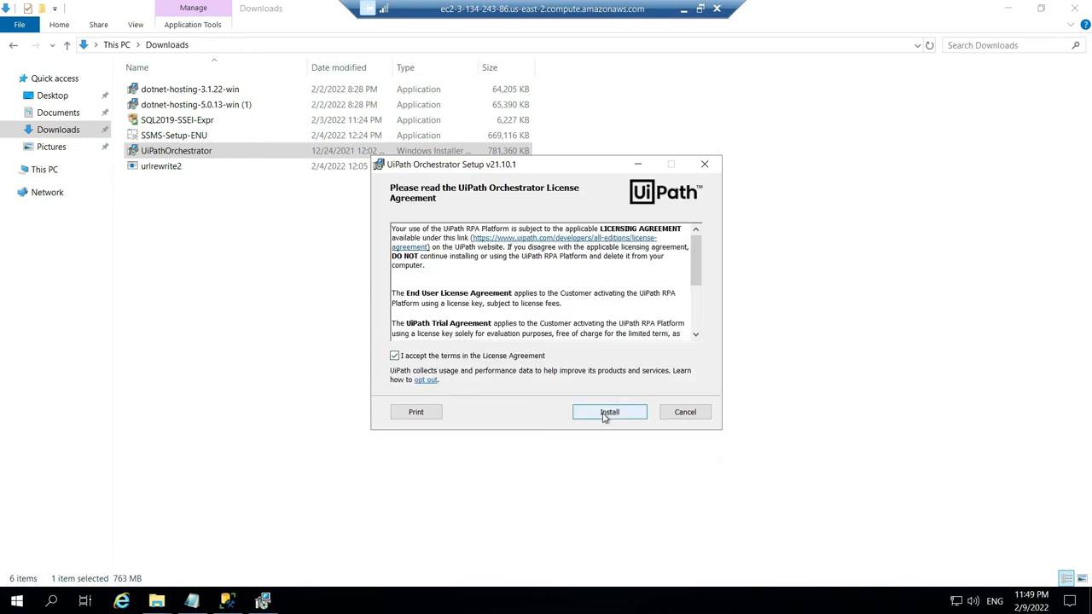
left_click(606, 414)
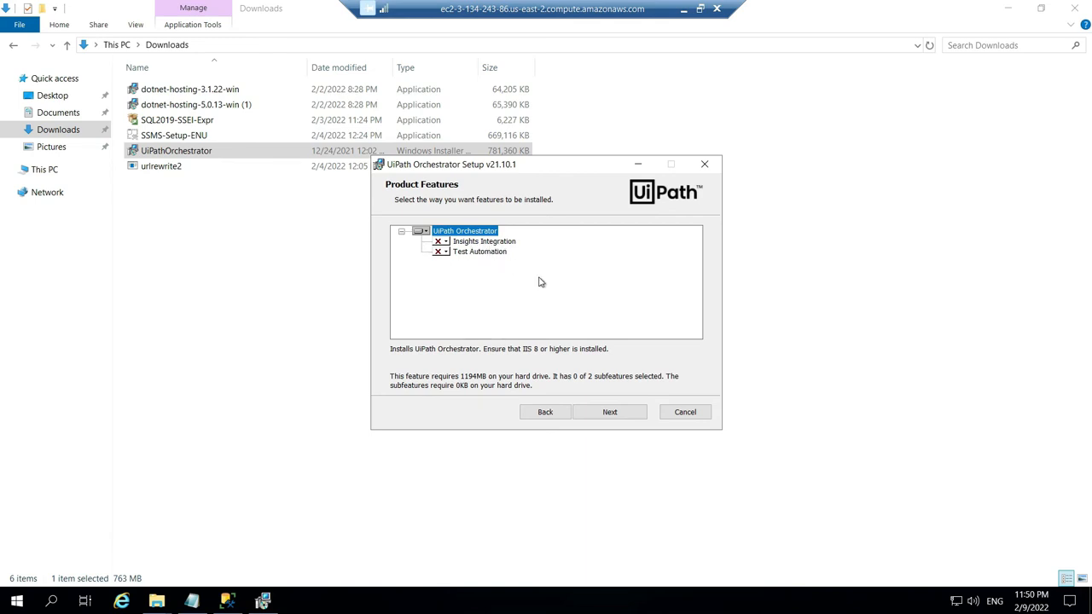
left_click(610, 412)
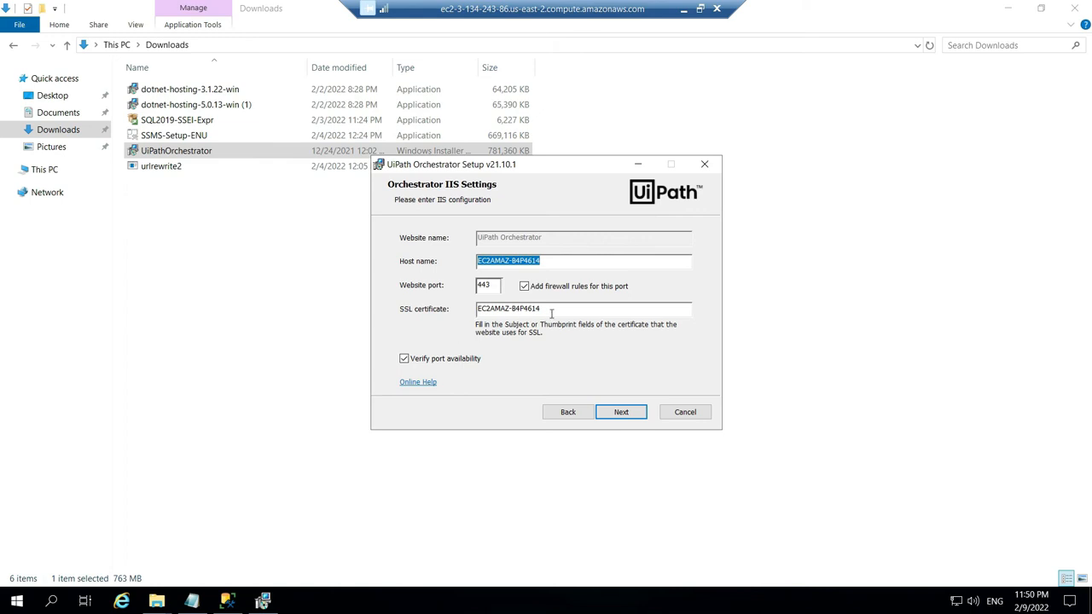
left_click(627, 416)
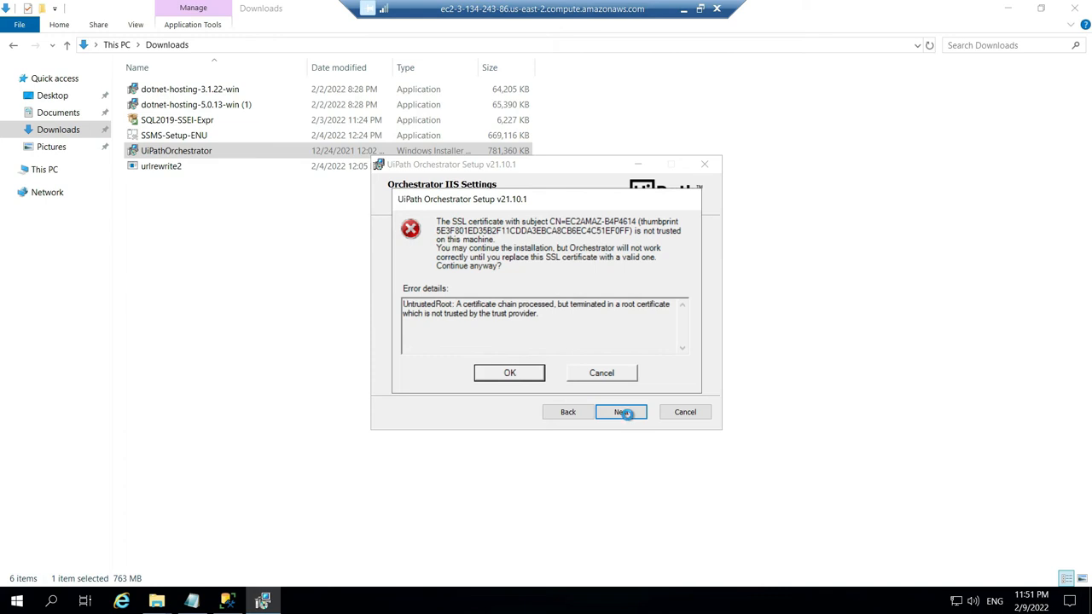
left_click(601, 376)
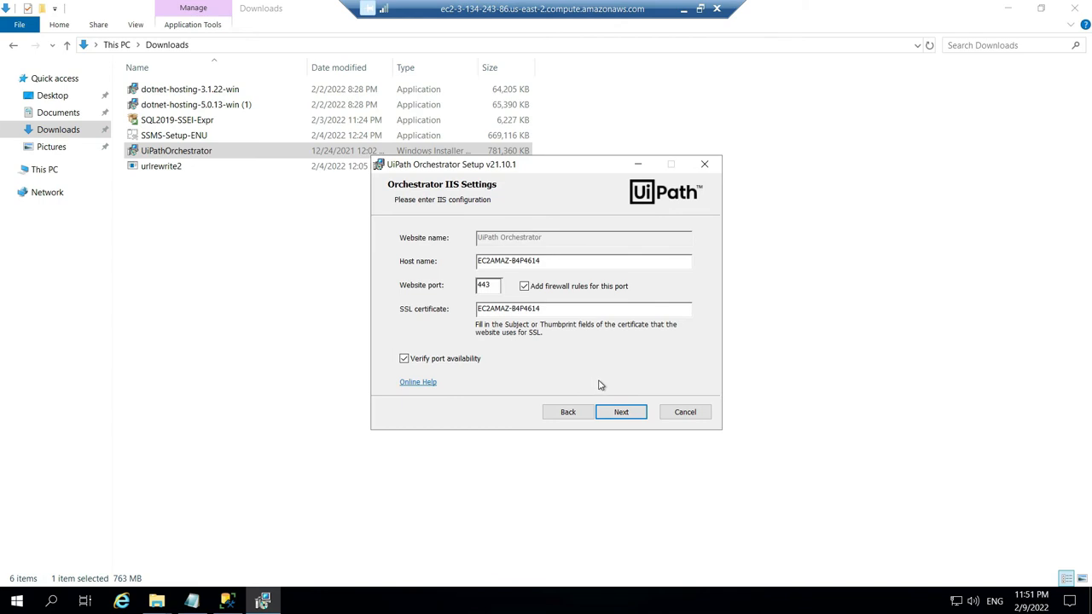
Step: Open an empty Microsoft Management Console by running mmc
key("super+r")
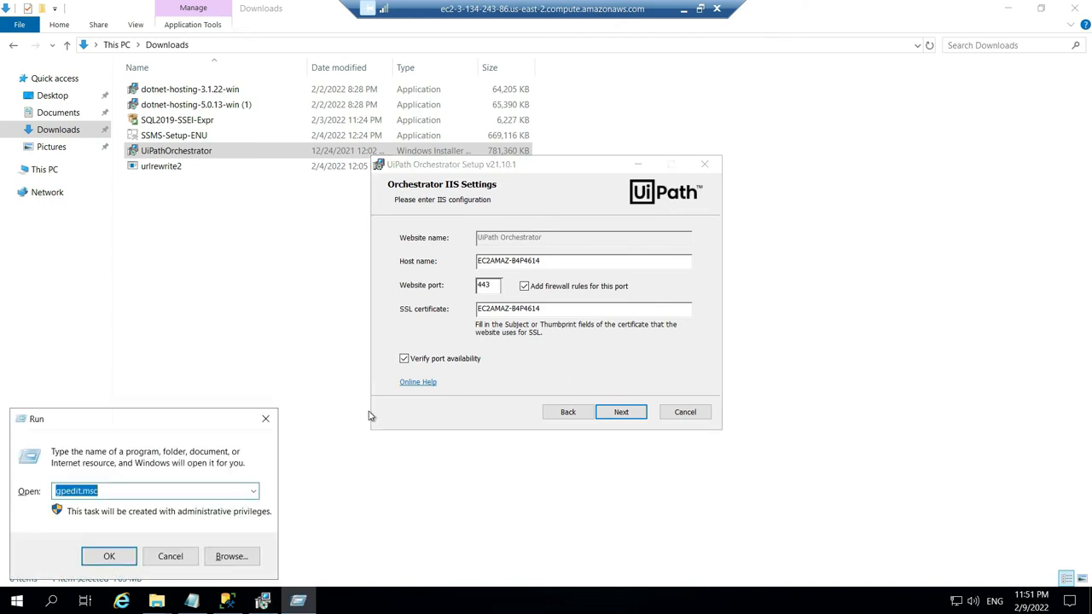
type("mm")
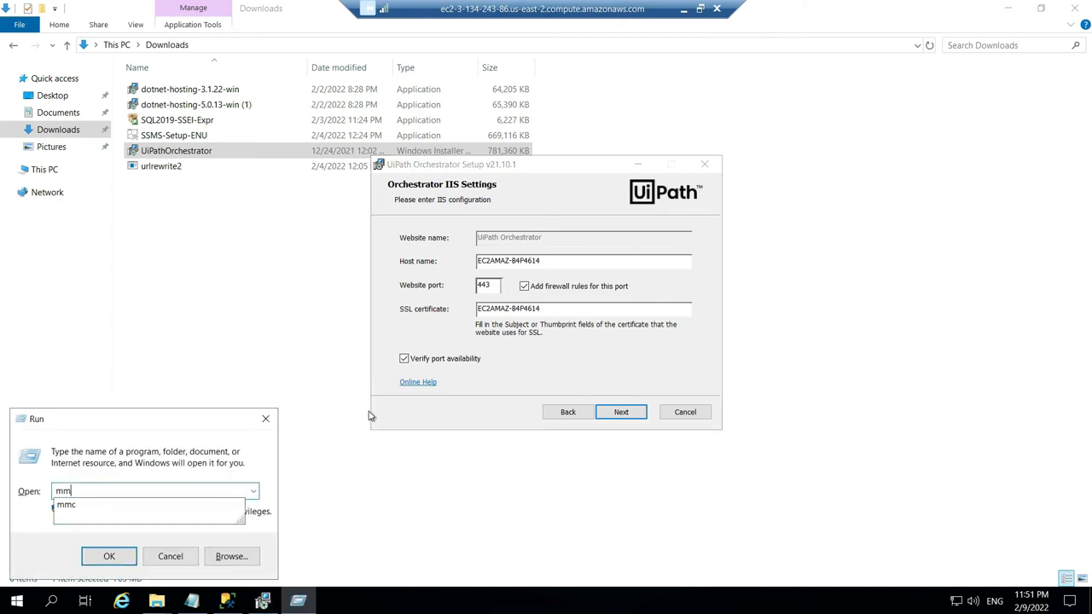
type("c")
key("Return")
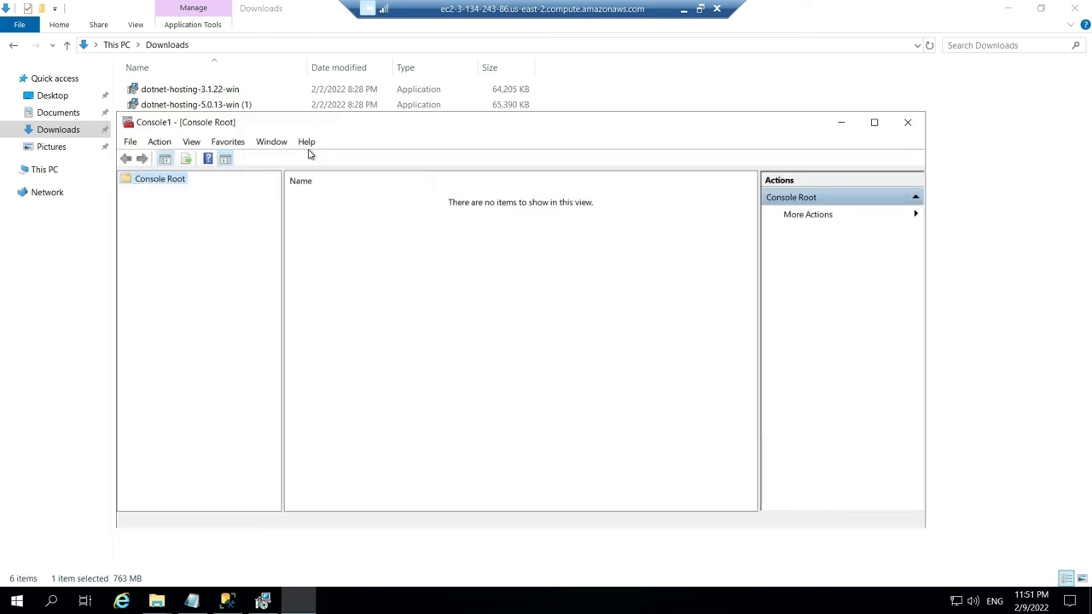
Step: Add the Certificates snap-in to the console for the computer account on the local computer
left_click(142, 142)
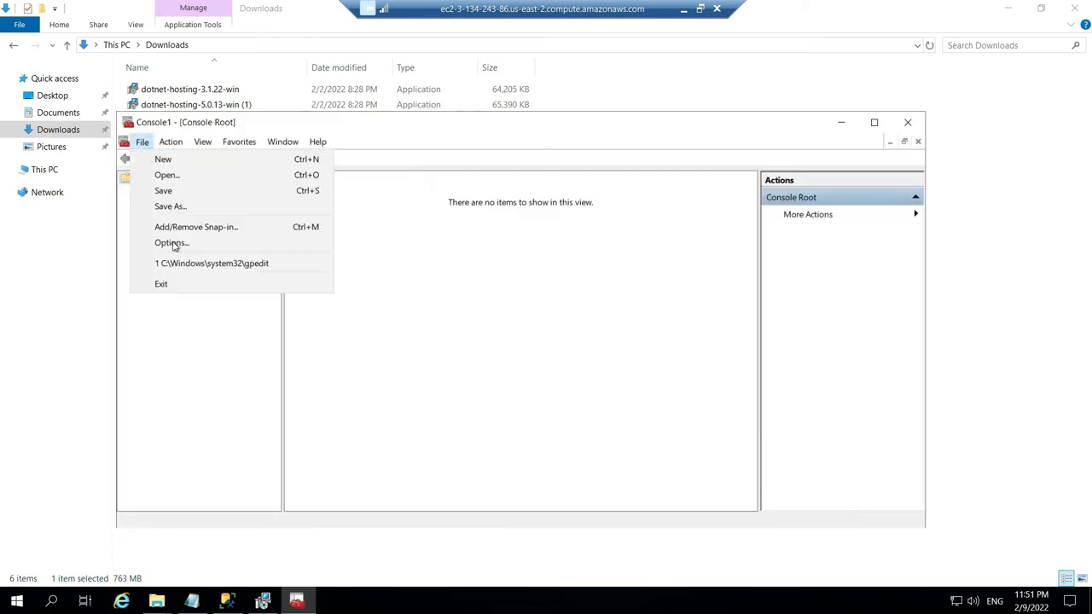
left_click(220, 228)
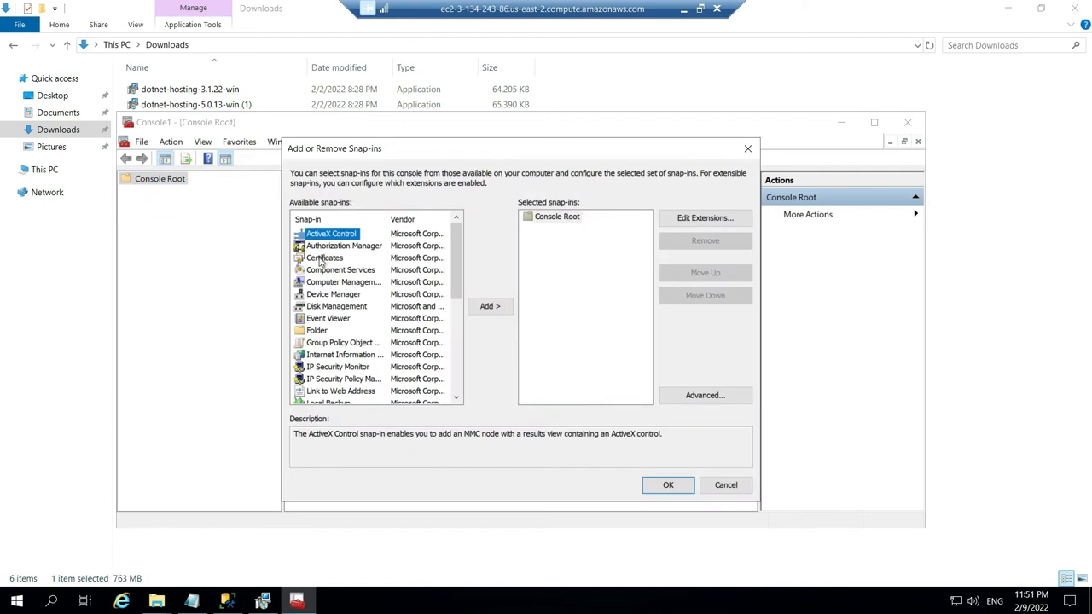
left_click(309, 259)
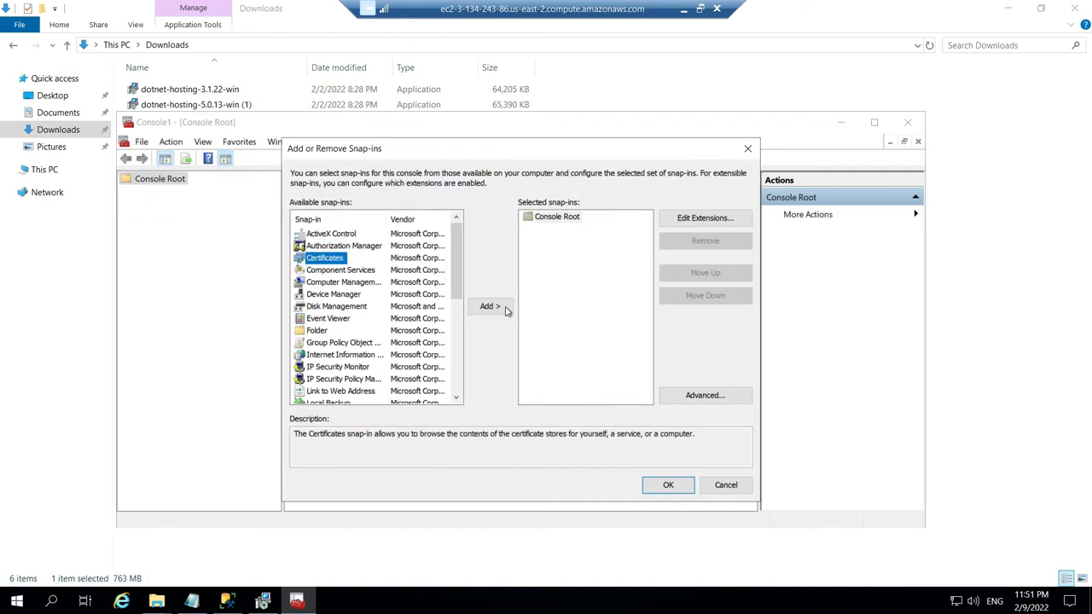
left_click(503, 309)
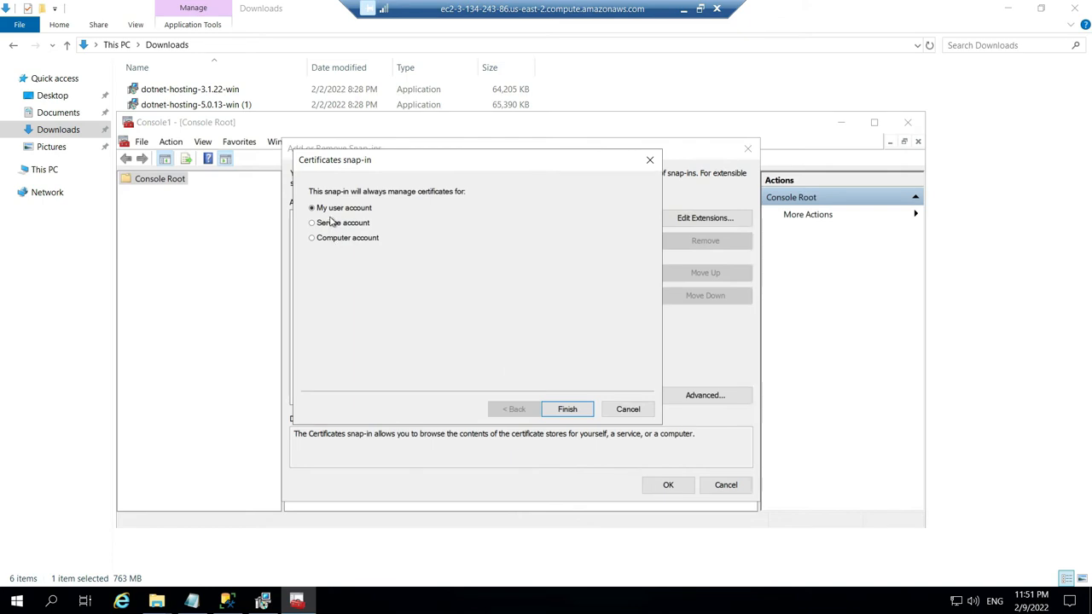
left_click(332, 242)
left_click(567, 409)
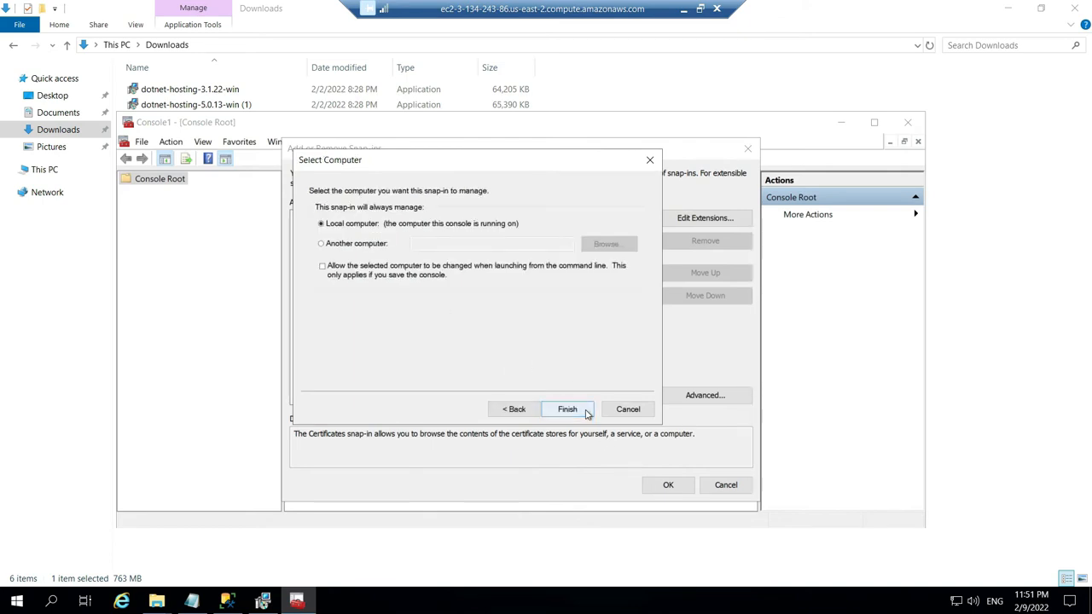
left_click(567, 409)
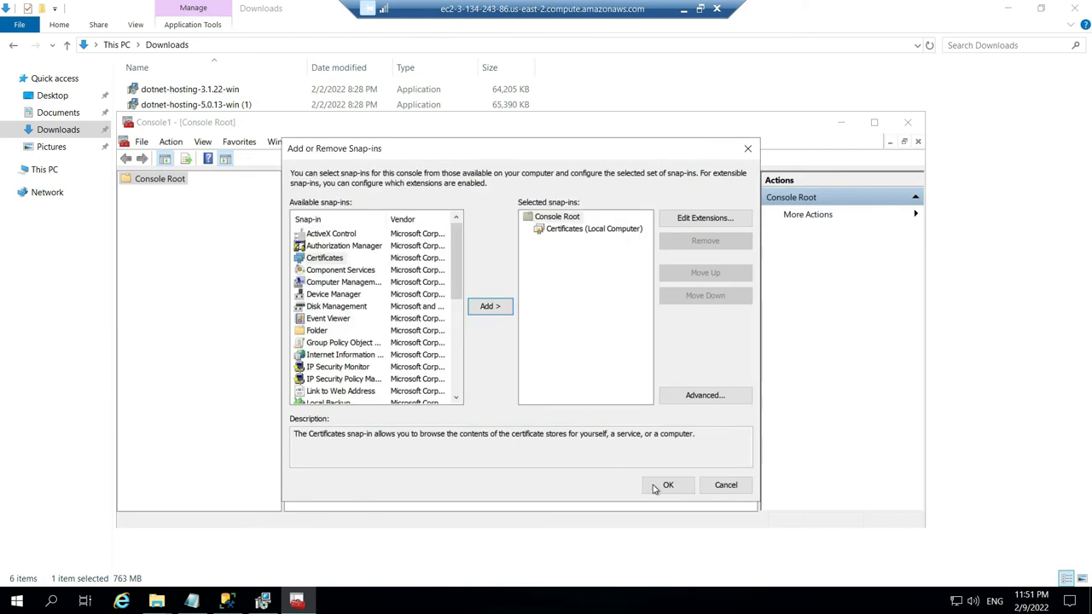
key("Return")
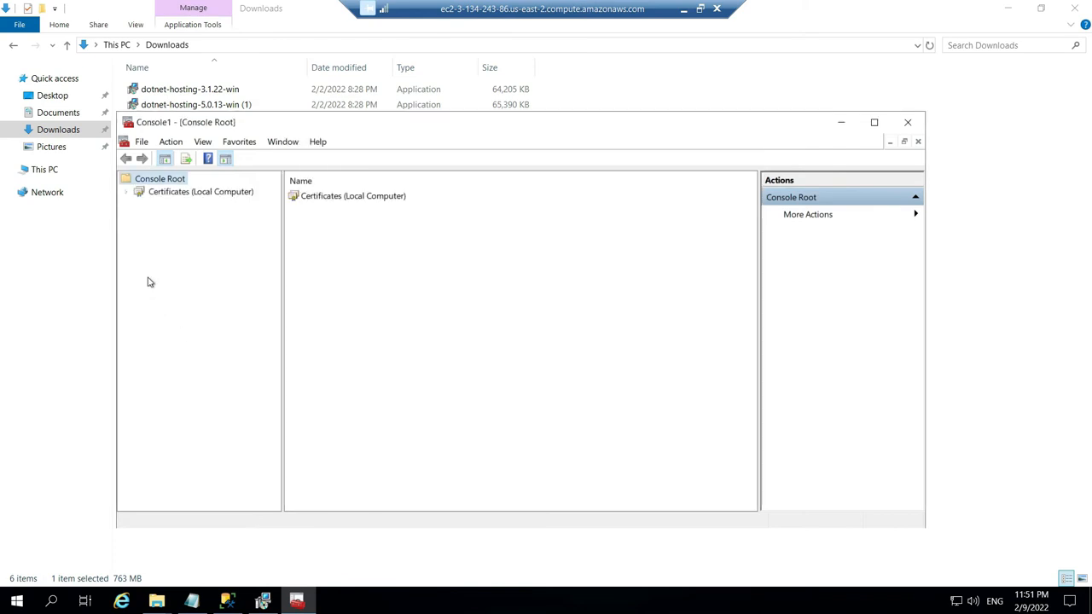
Step: Examine the general information of the EC2AMAZ-B4P4614 certificate in the local computer's Personal certificate store, then close it
left_click(126, 191)
left_click(140, 205)
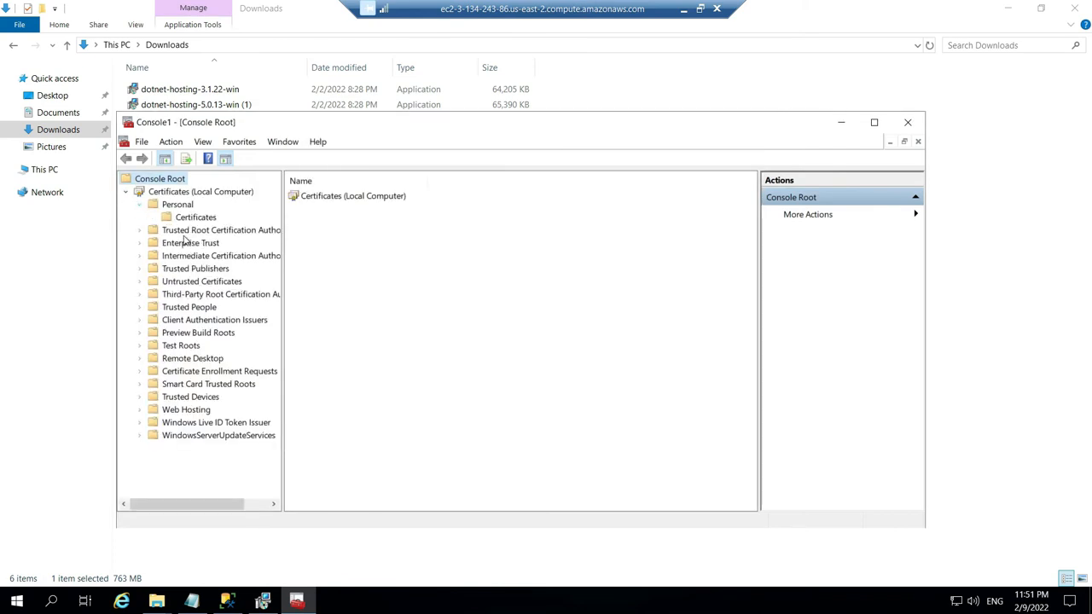
left_click(196, 217)
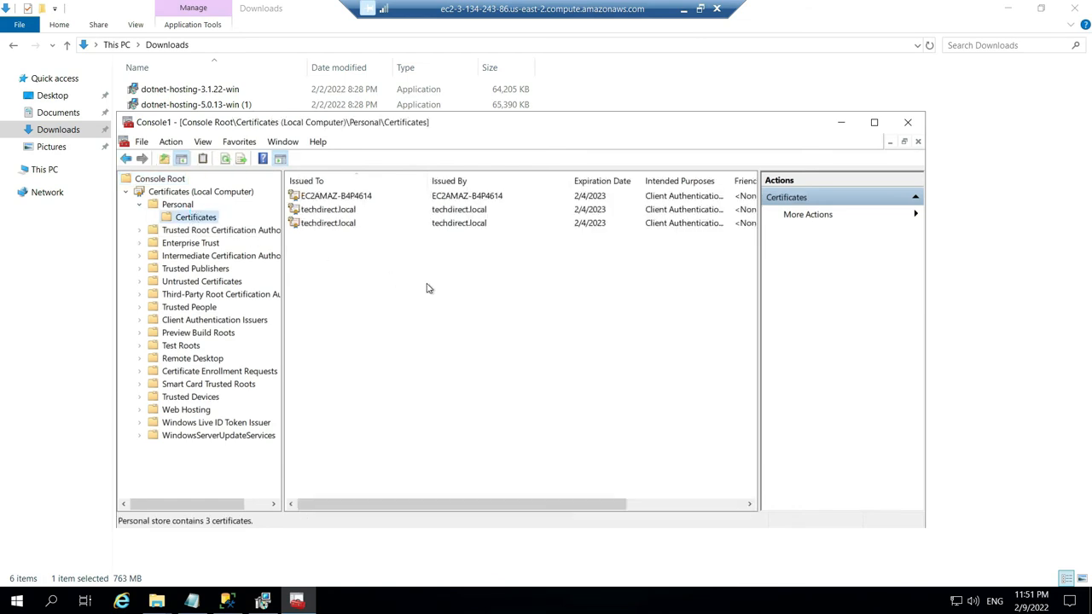
double_click(359, 197)
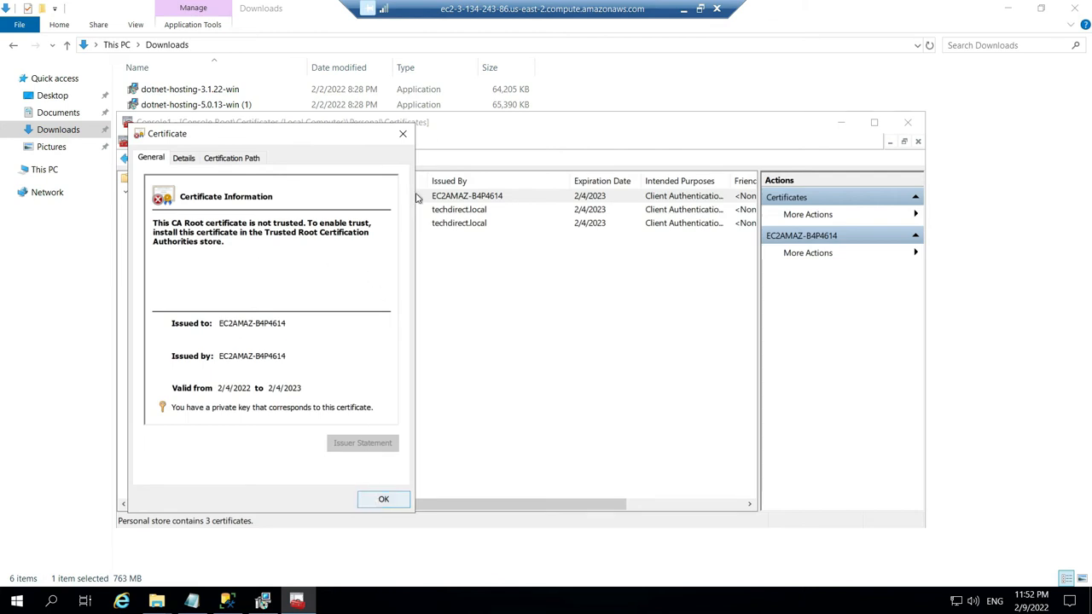
left_click(403, 137)
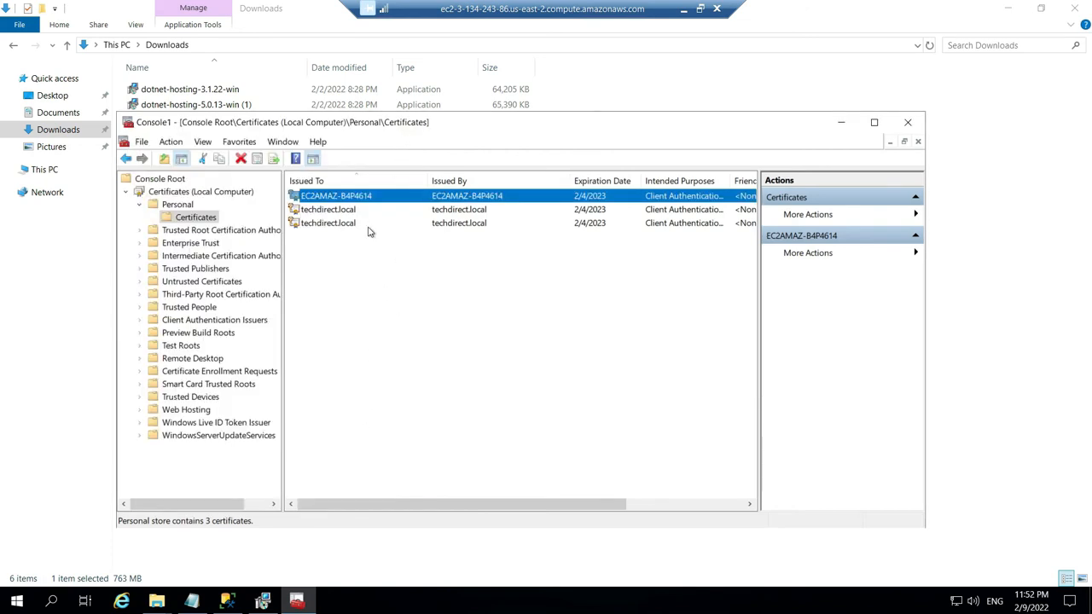
Step: Expand the Trusted Root Certification Authorities store in the local computer's certificate tree
left_click(141, 231)
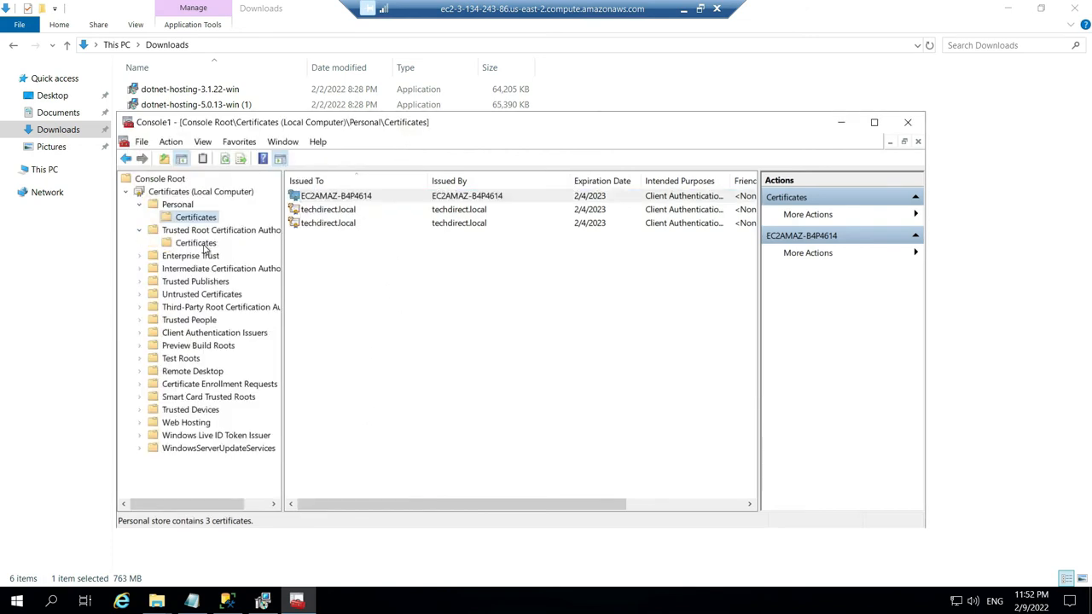
right_click(359, 198)
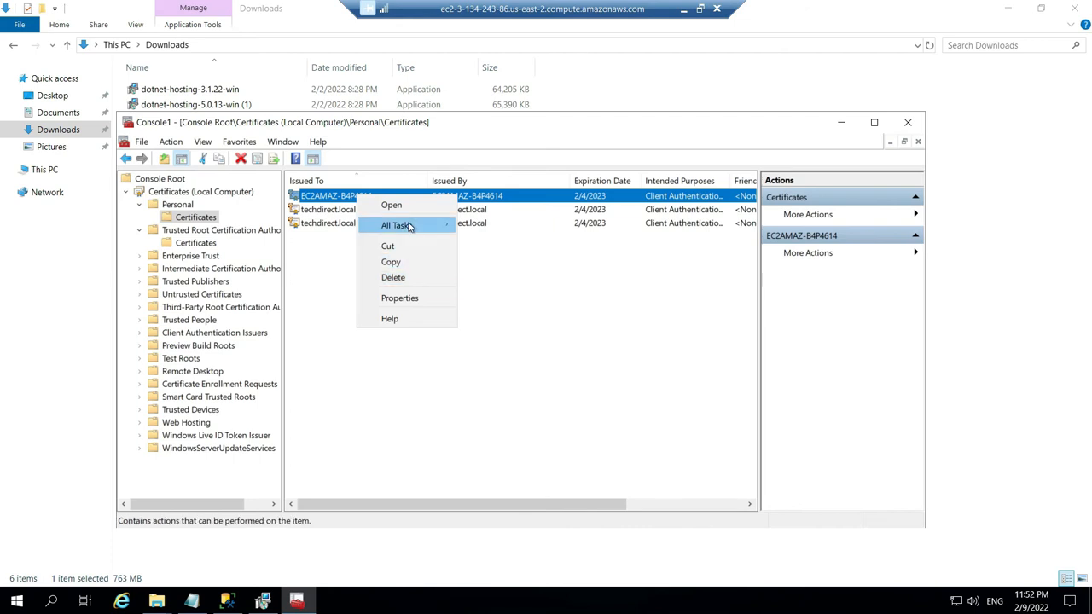
mouse_move(409, 226)
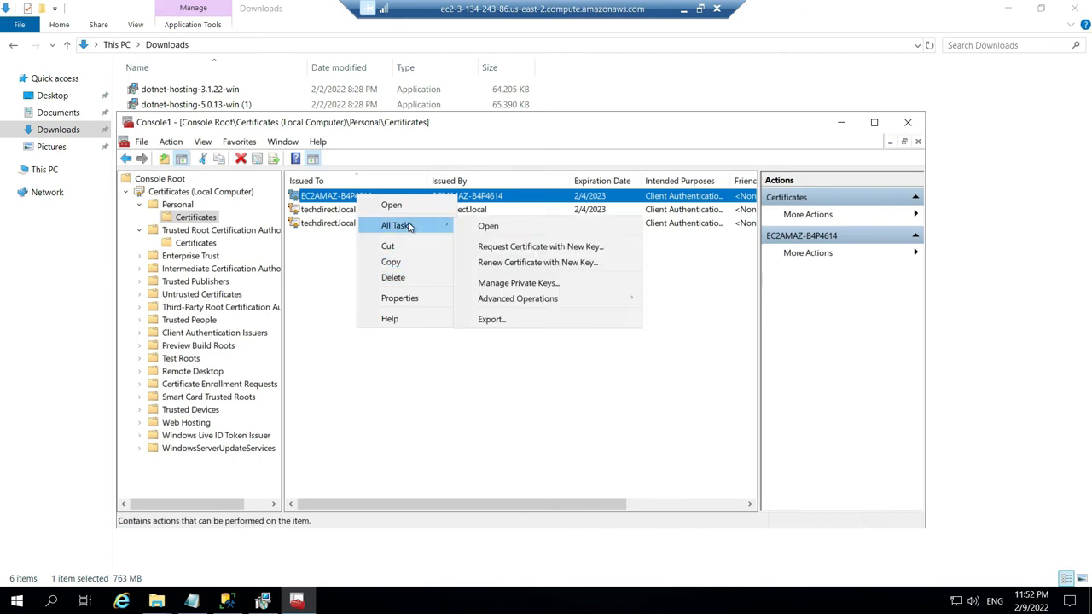
left_click(523, 321)
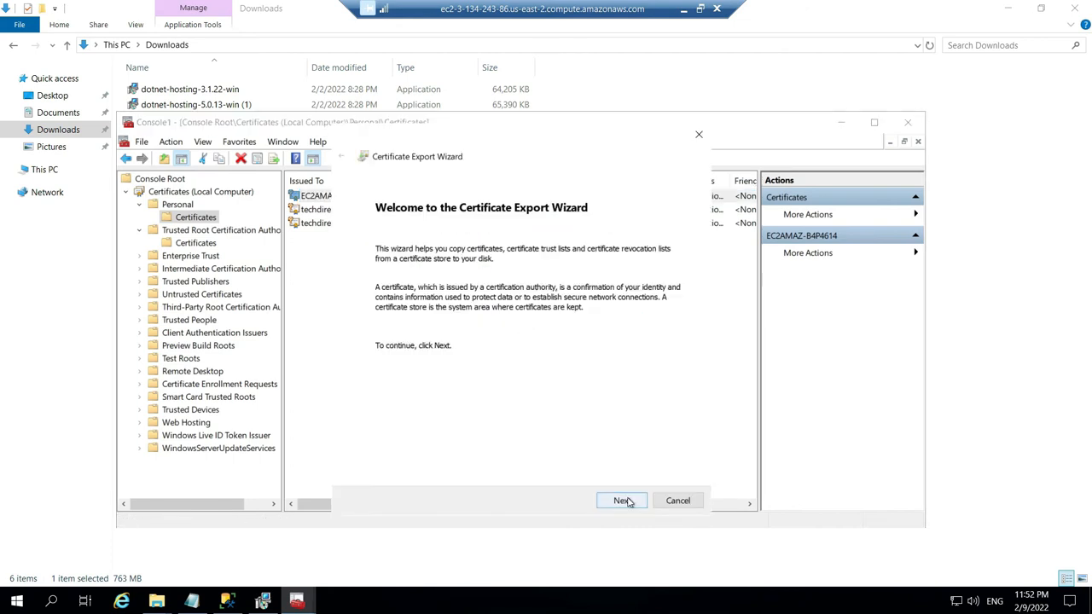
left_click(629, 502)
left_click(427, 305)
left_click(623, 509)
left_click(623, 508)
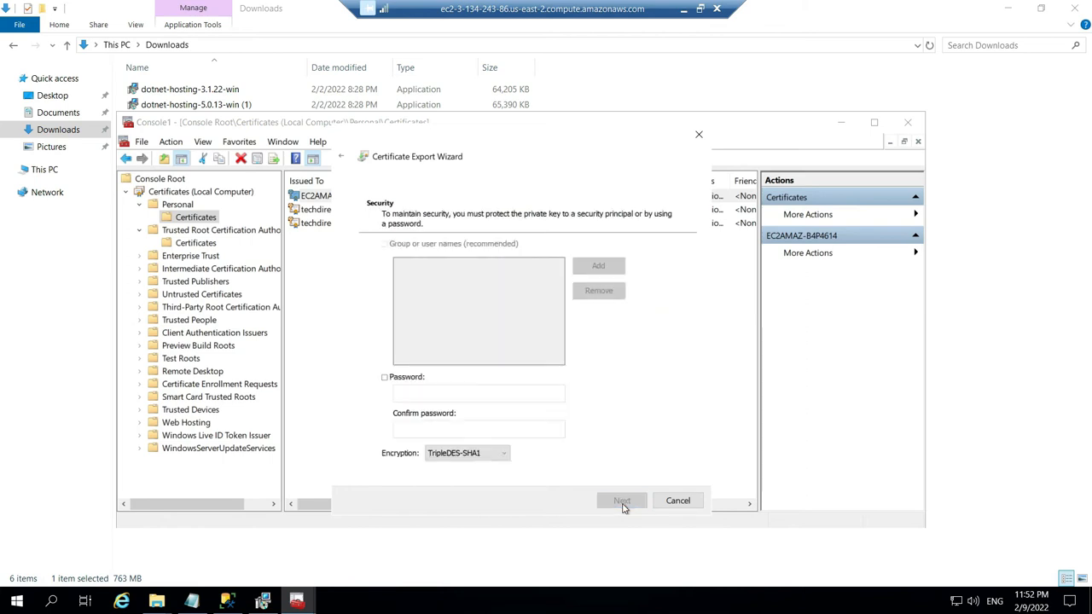
left_click(689, 501)
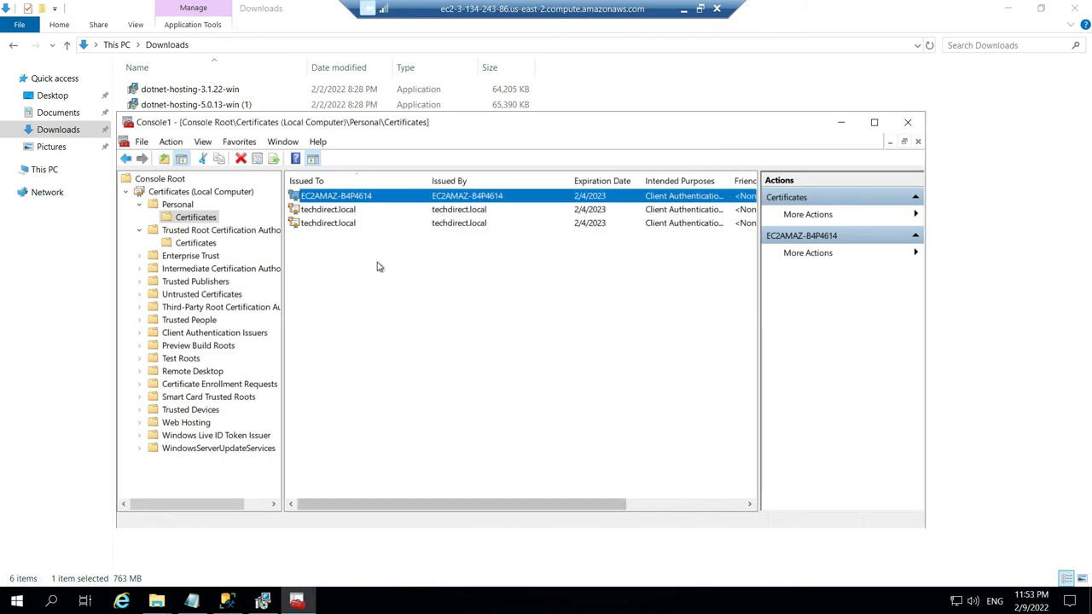
Step: Start exporting the EC2AMAZ-B4P4614 personal certificate without its private key, in DER encoded binary X.509 (.CER) format
right_click(373, 198)
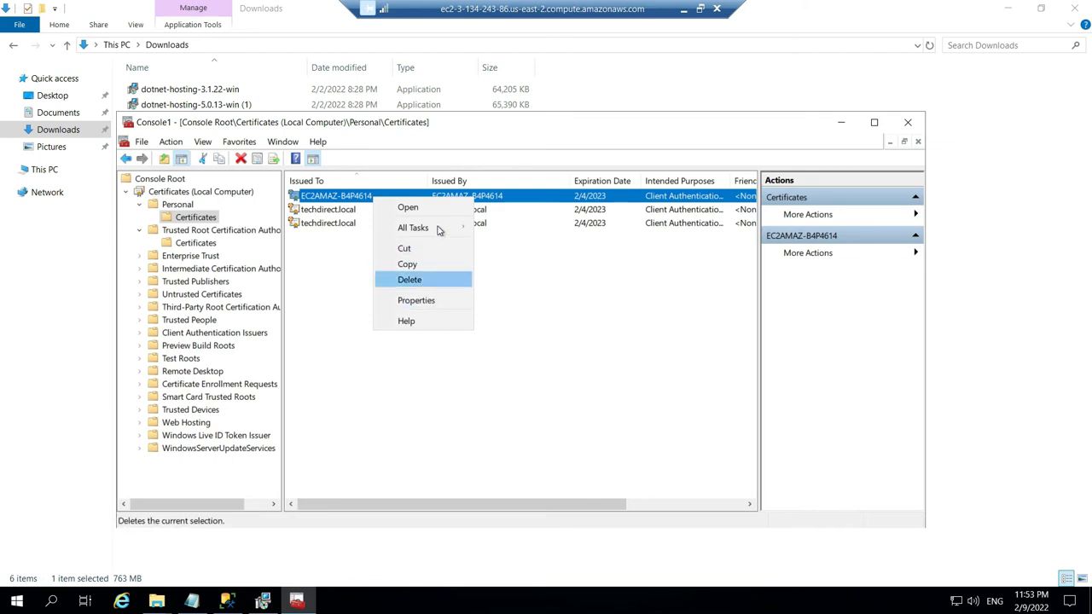
mouse_move(440, 228)
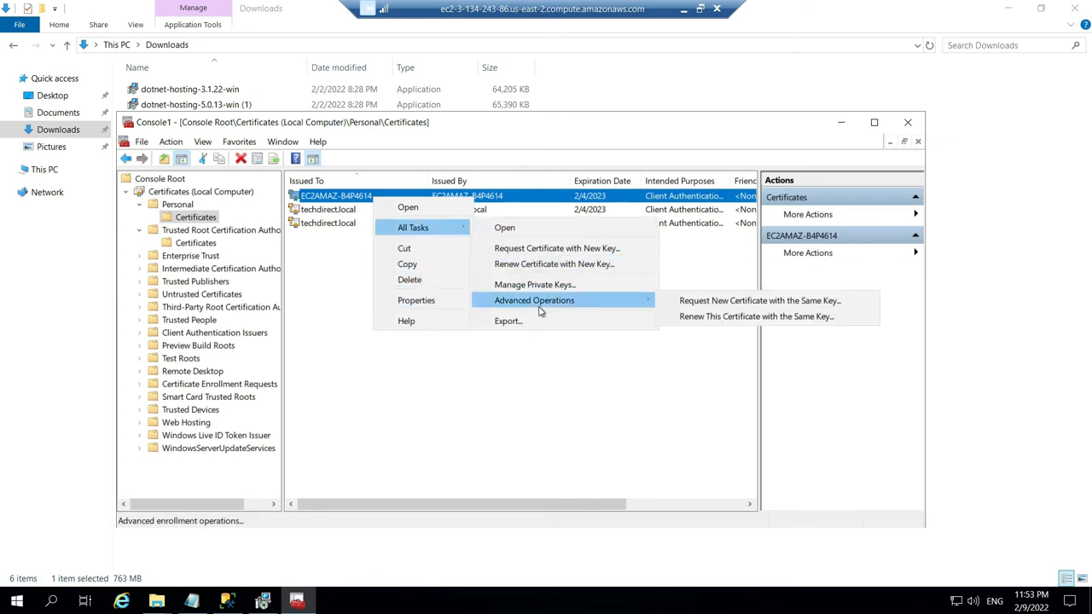
left_click(538, 321)
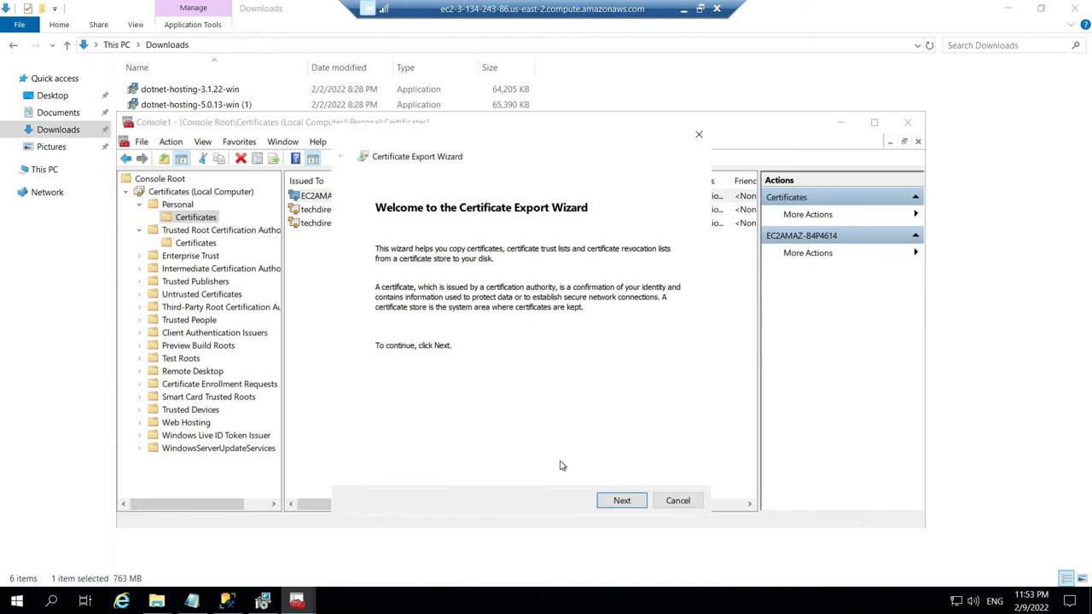
left_click(621, 502)
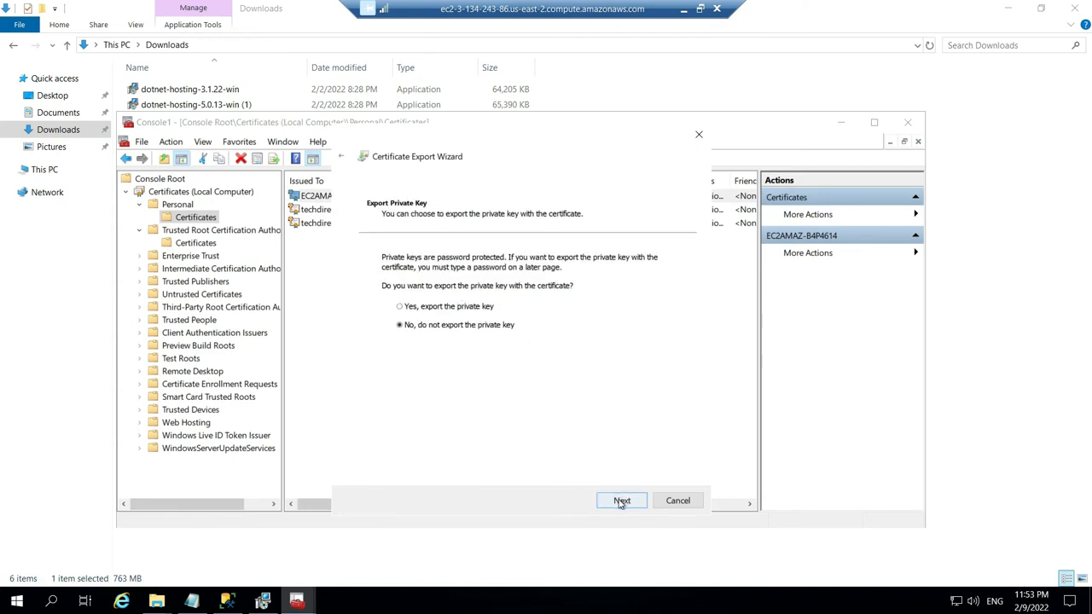
left_click(621, 502)
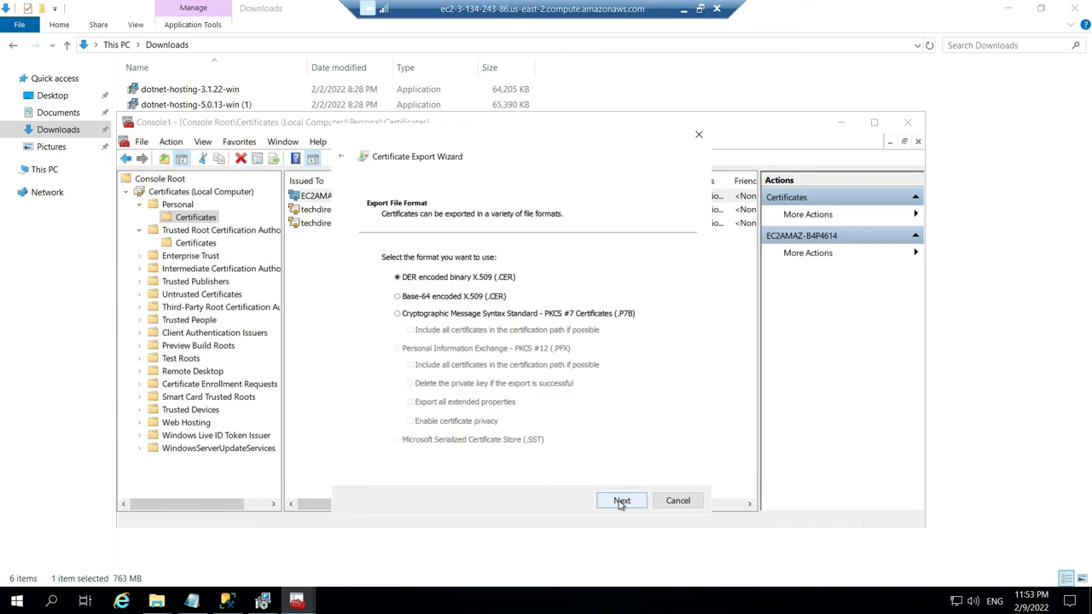
left_click(622, 501)
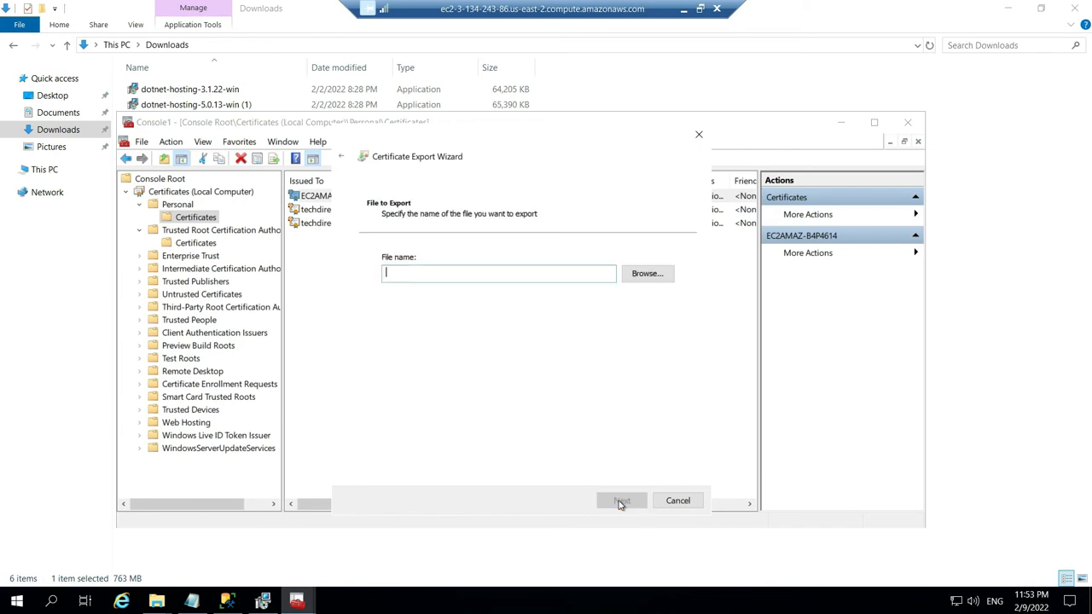
Step: Choose the Desktop as the export destination and copy the SSL certificate name from the UiPath Orchestrator Setup window
left_click(653, 275)
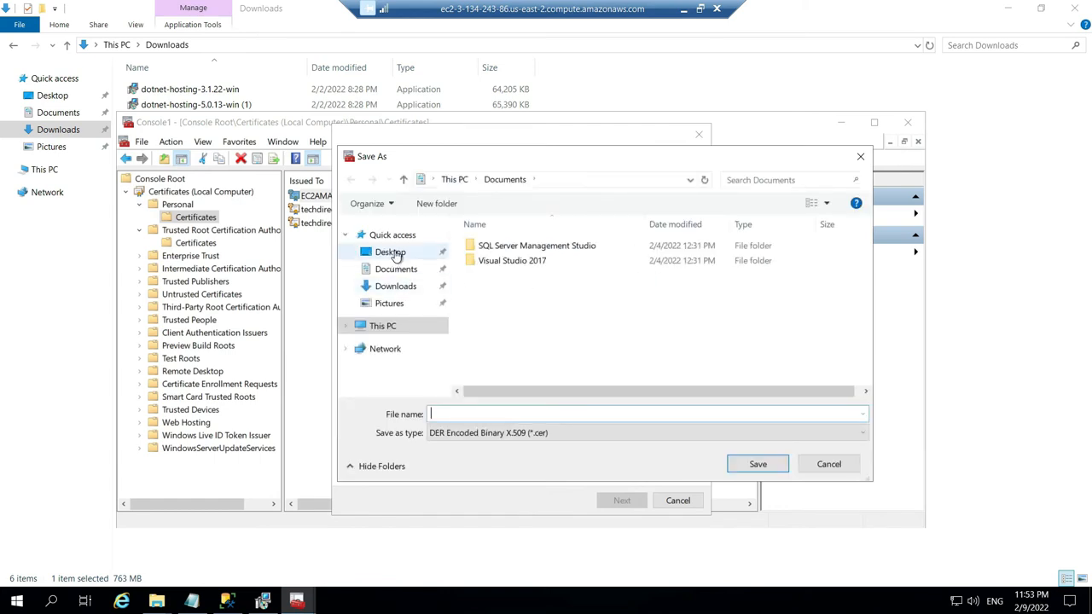
left_click(388, 253)
left_click(578, 414)
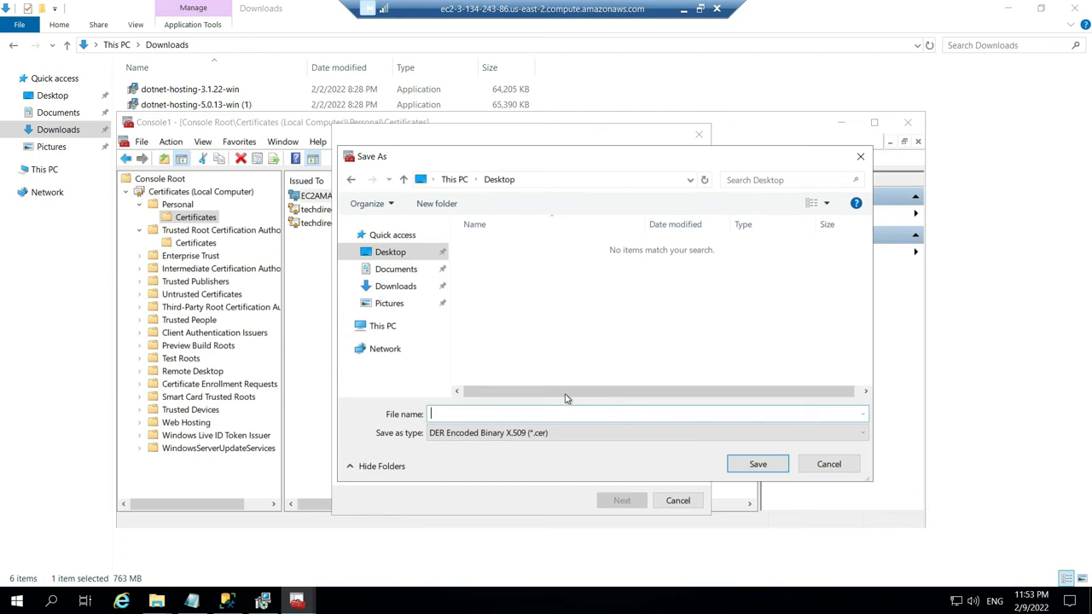
key("alt+Tab")
double_click(571, 309)
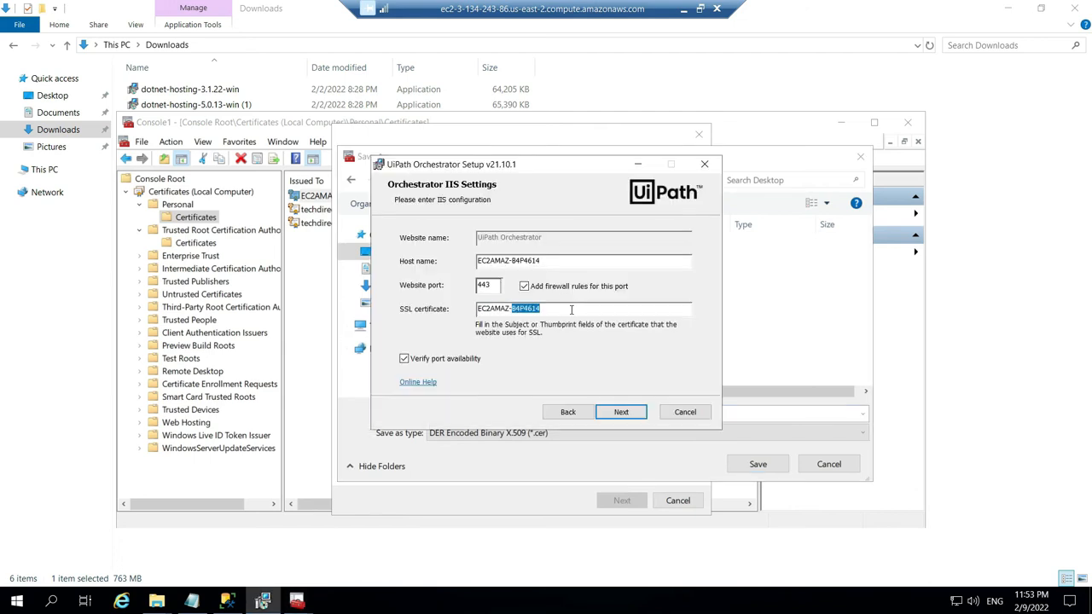
key("ctrl+a")
key("ctrl+c")
left_click(741, 303)
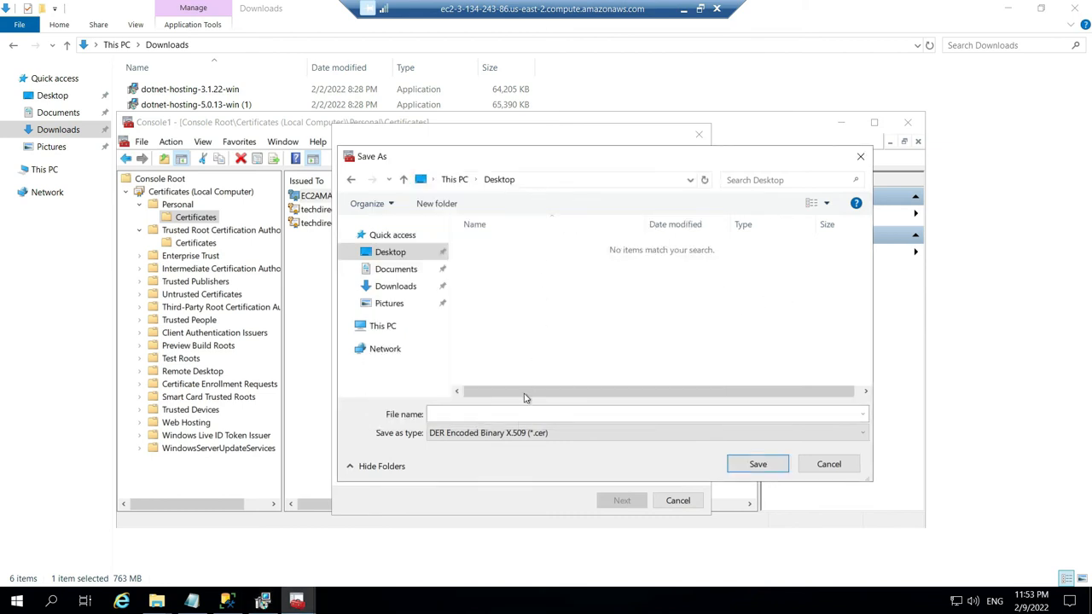
Step: Name the export file EC2AMAZ-B4P4614 using the copied text and complete the certificate export
left_click(530, 416)
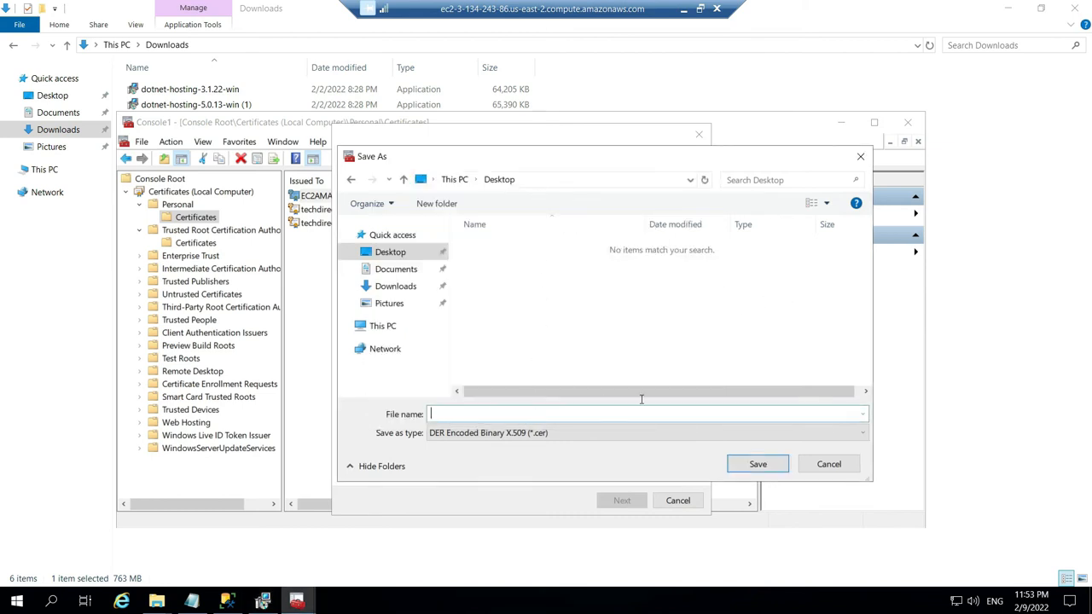
key("ctrl+v")
left_click(756, 467)
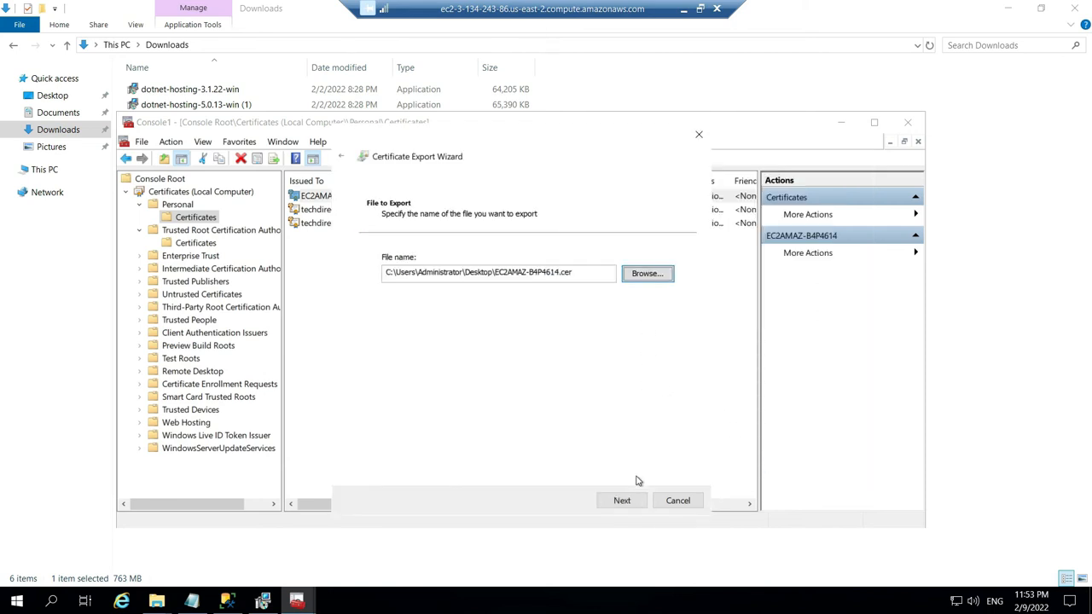
left_click(627, 502)
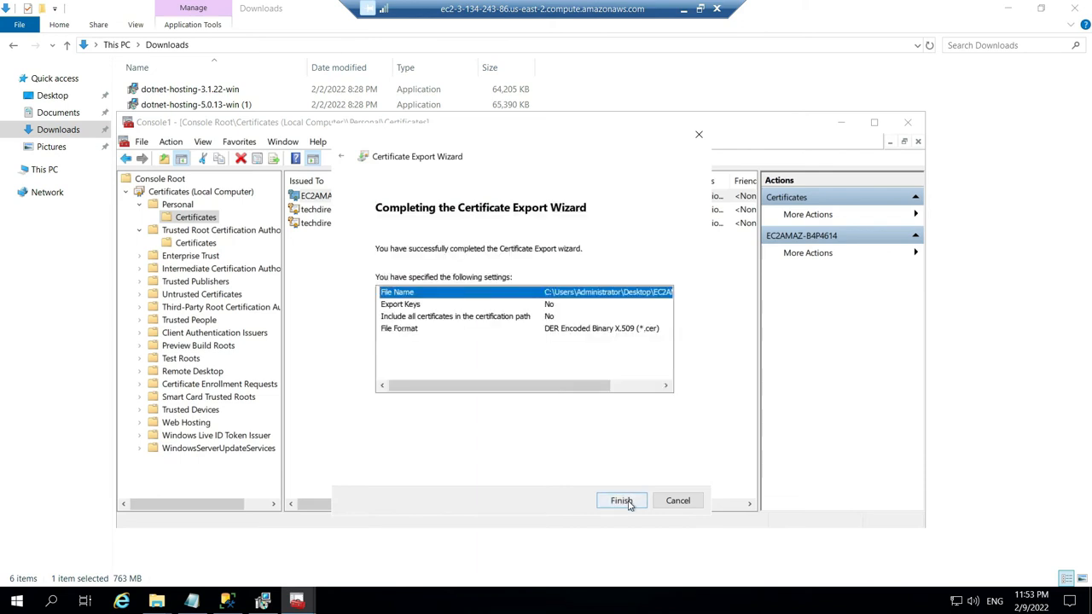
left_click(621, 502)
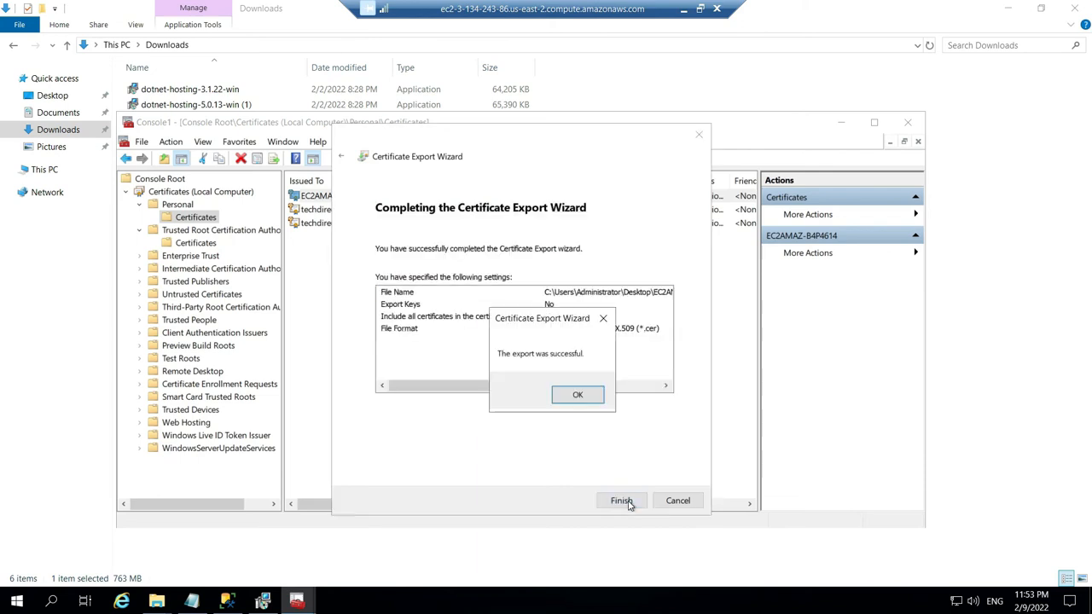
left_click(577, 394)
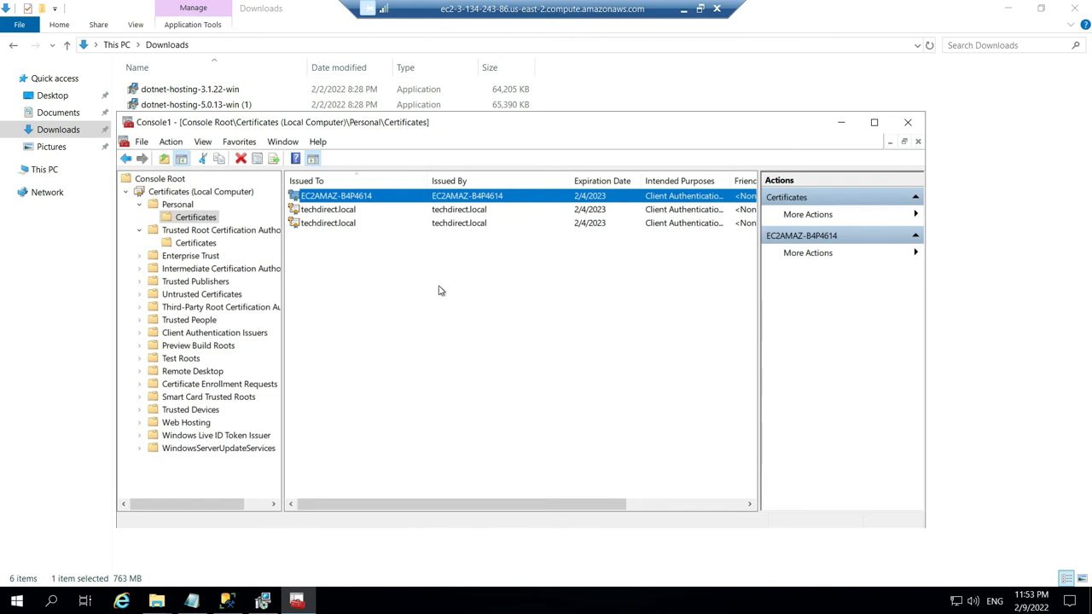
Step: Start a certificate import into the Trusted Root Certification Authorities store, choosing the EC2AMAZ-B4P4614 file from the Desktop
left_click(190, 243)
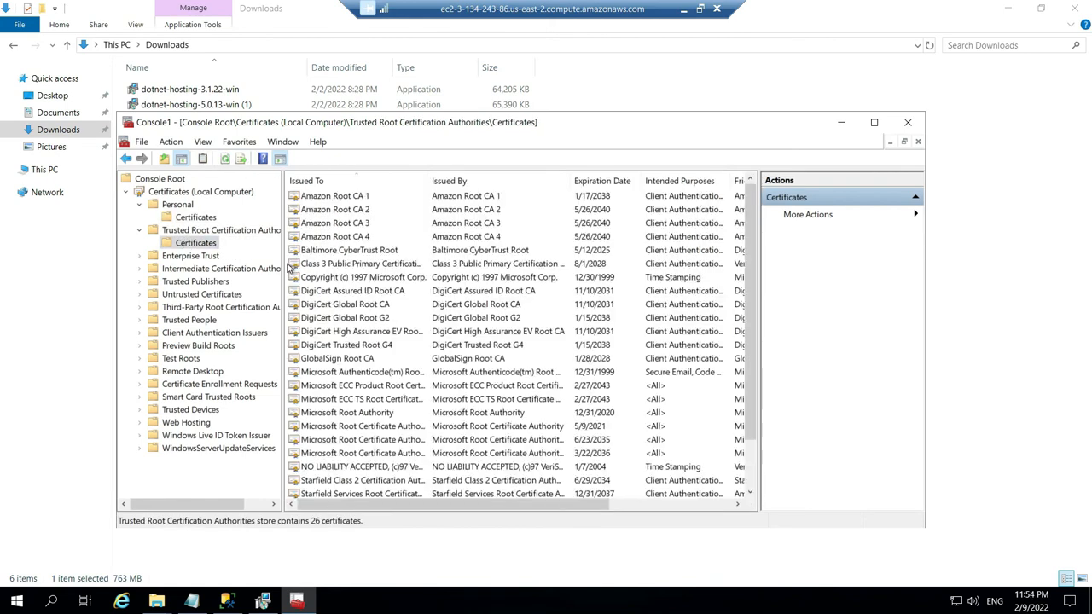
right_click(411, 210)
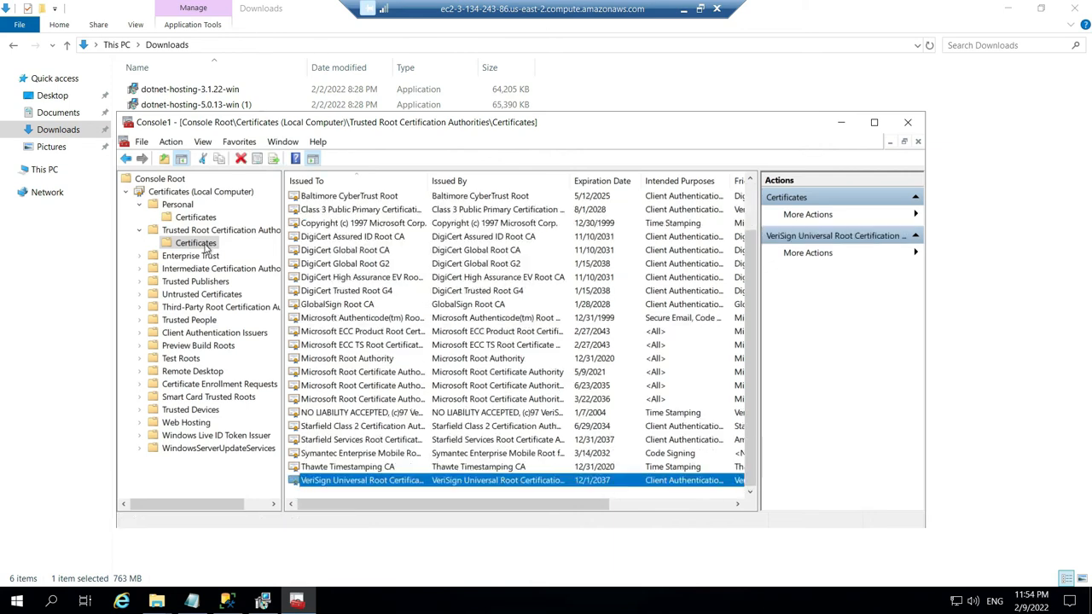
right_click(206, 246)
mouse_move(264, 260)
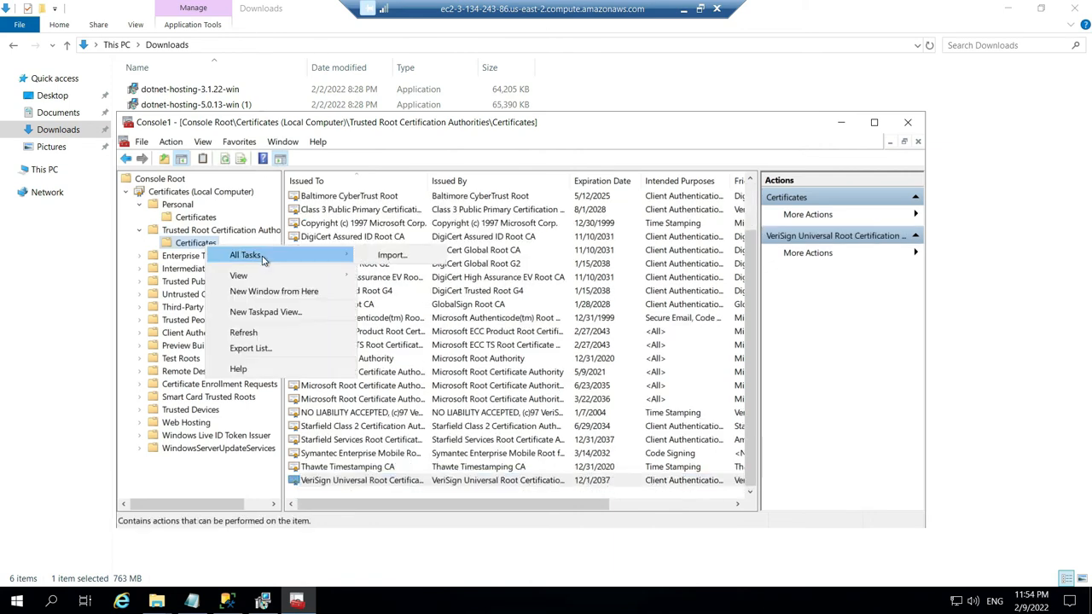
left_click(391, 256)
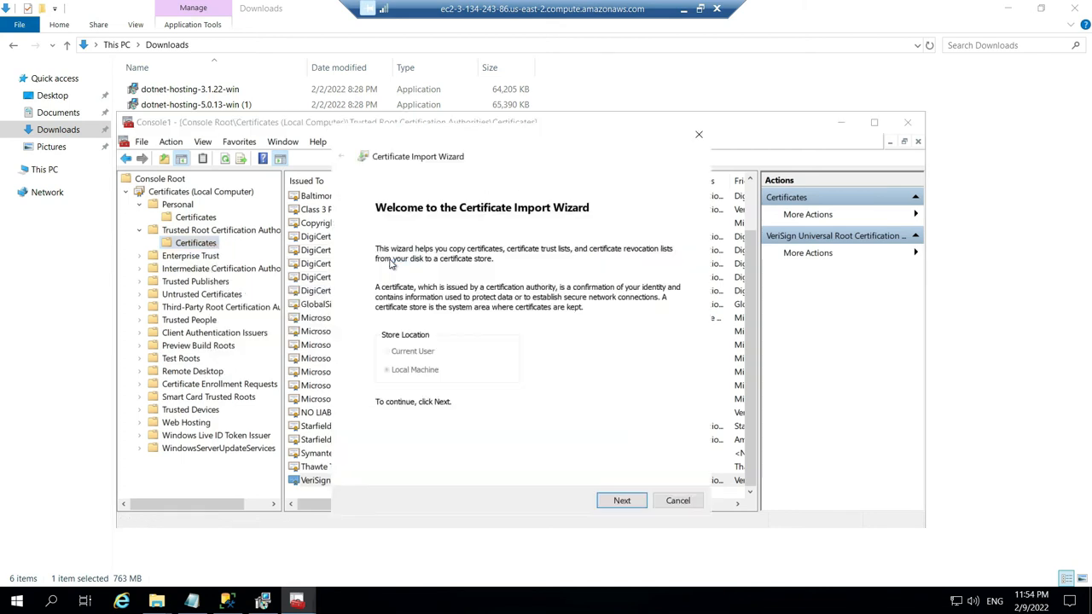
left_click(622, 505)
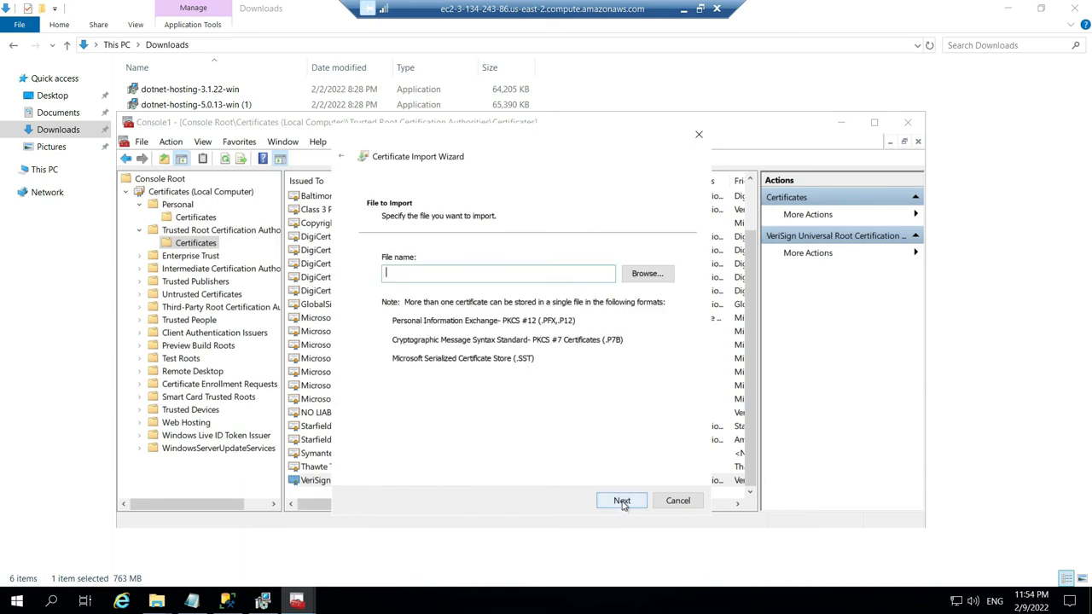
left_click(646, 277)
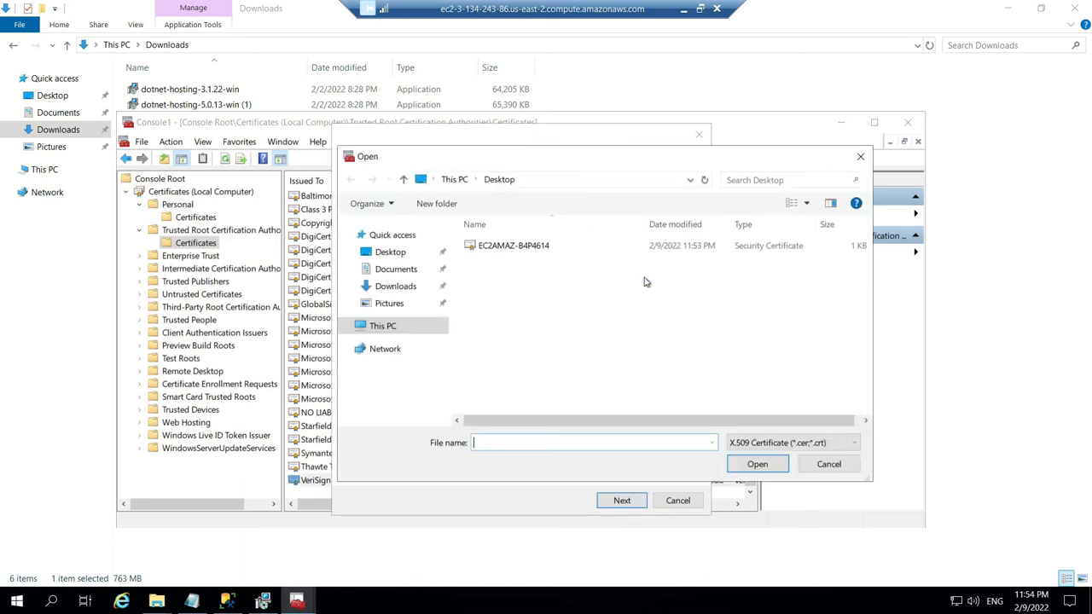
left_click(530, 249)
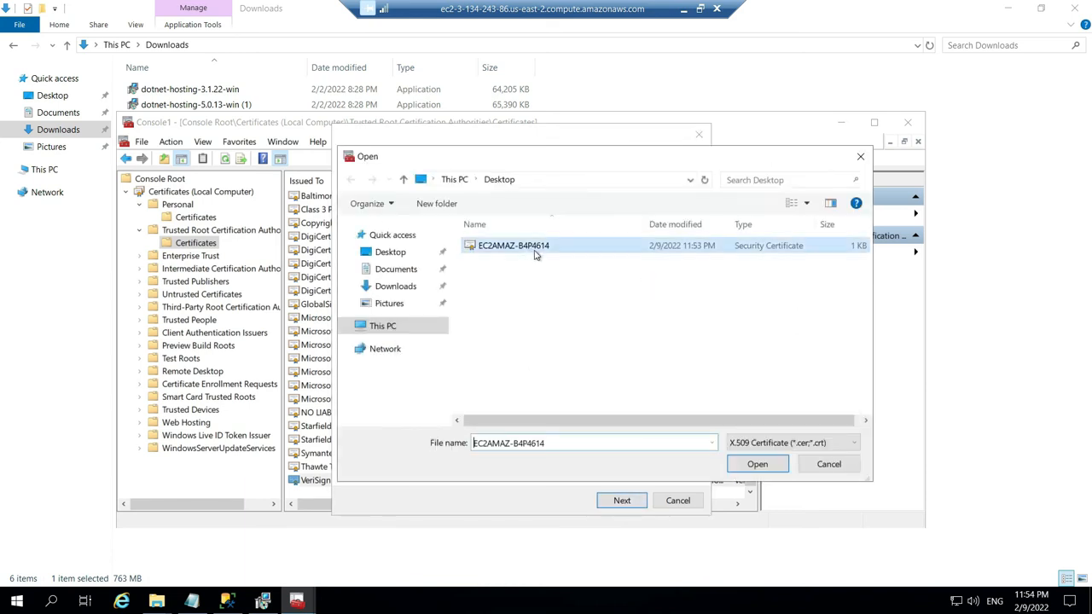
left_click(751, 469)
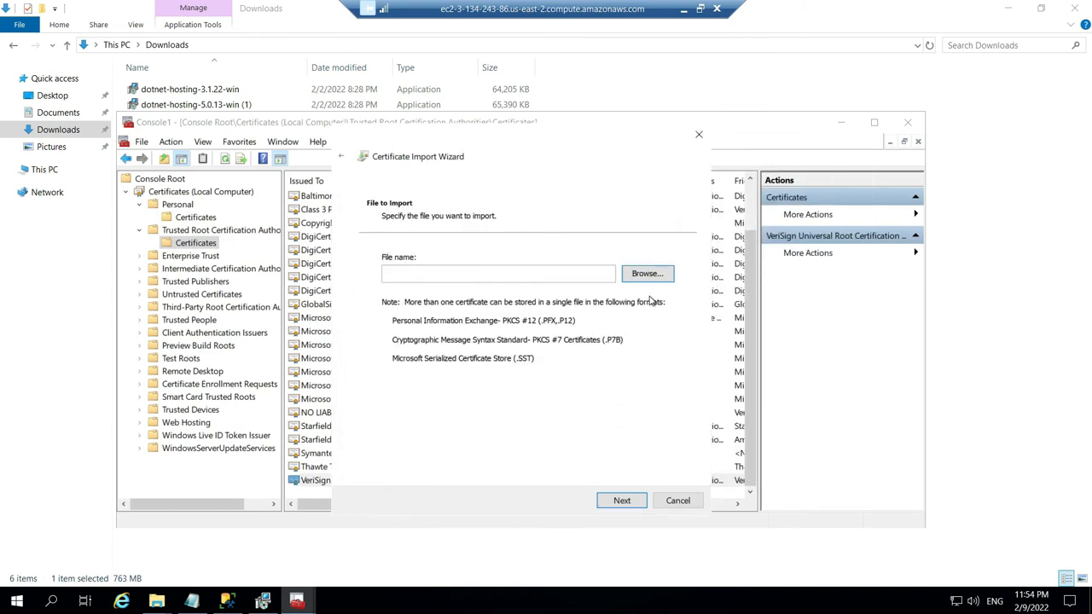
Step: Complete the import, keeping Trusted Root Certification Authorities as the destination certificate store
left_click(621, 501)
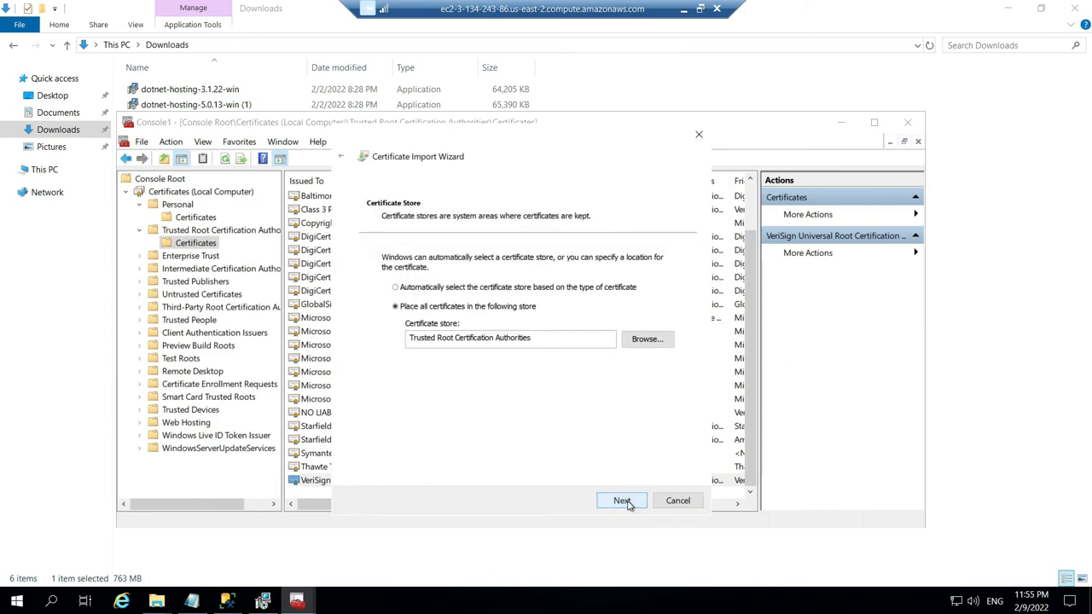
left_click(622, 501)
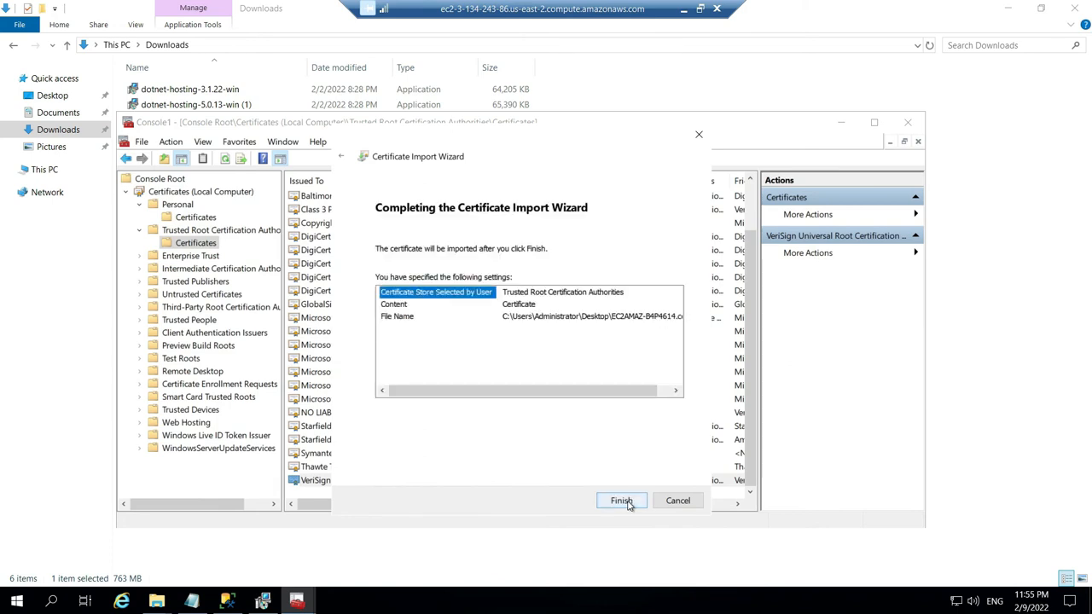
left_click(621, 501)
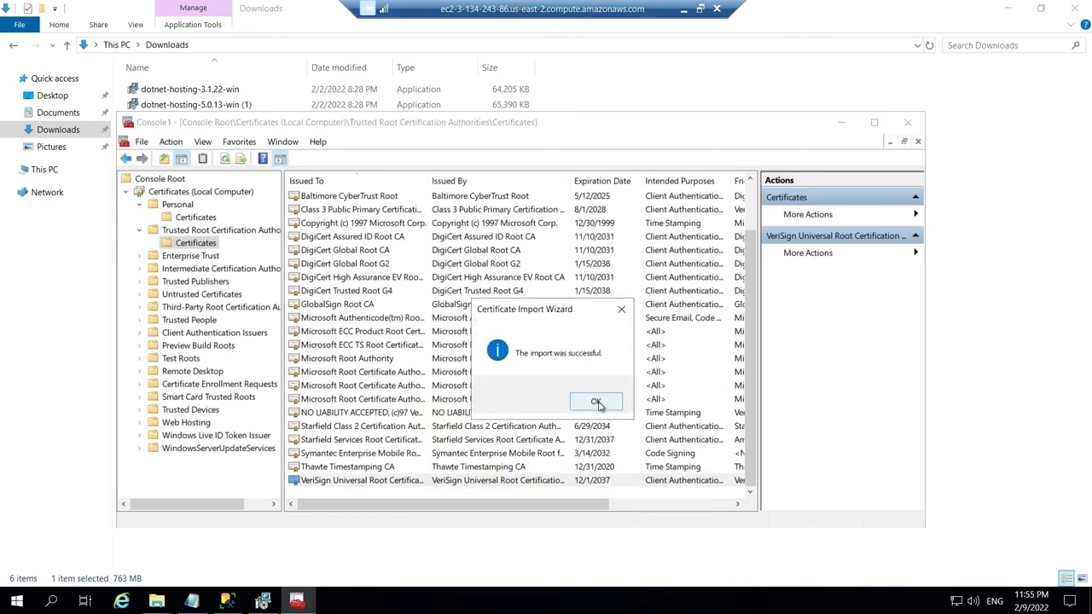
left_click(596, 403)
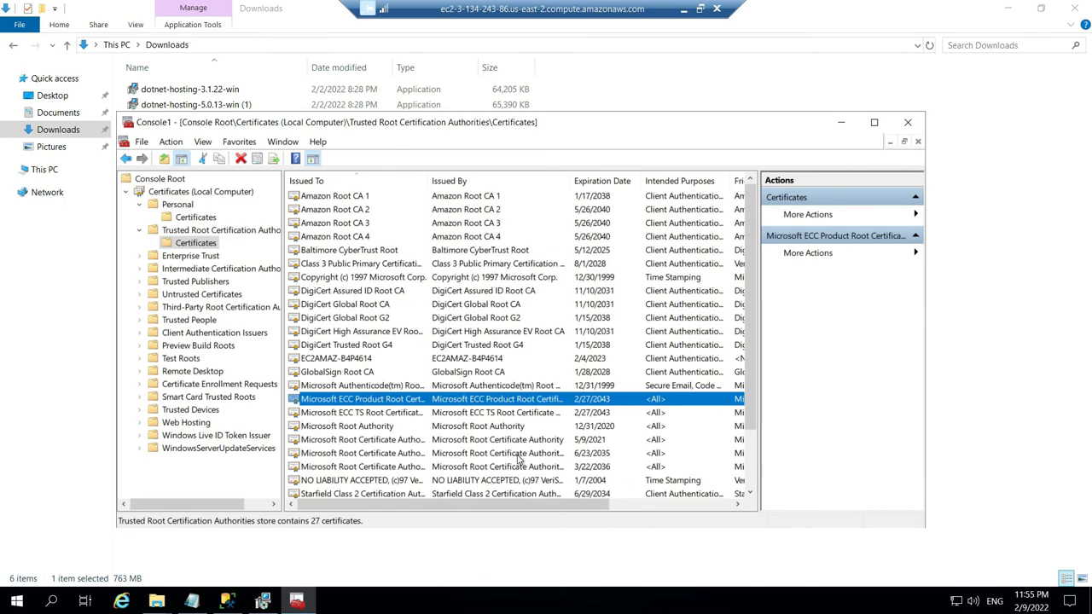
Step: Open the EC2AMAZ-B4P4614 certificate in the Personal store to examine its trust status
left_click(195, 219)
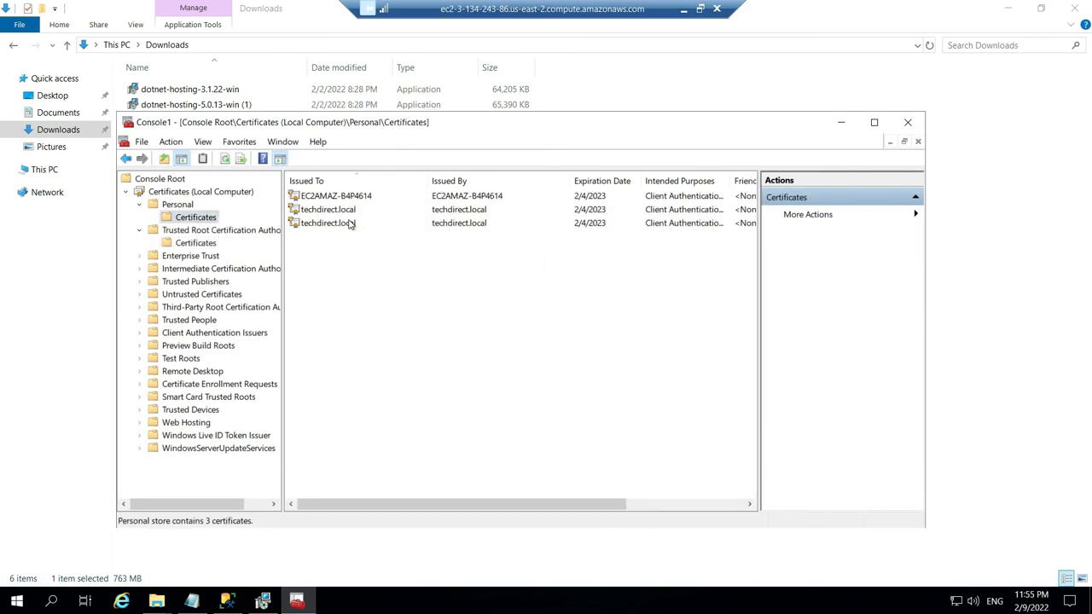
left_click(335, 198)
double_click(335, 198)
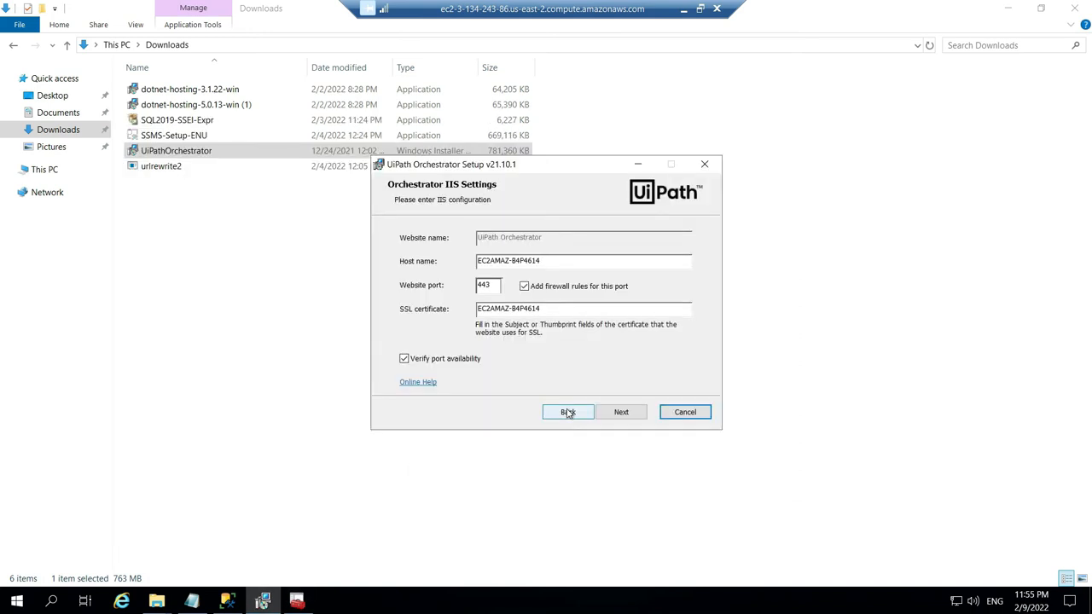
Step: Keep the selected product features and accept the IIS settings with host name and SSL certificate EC2AMAZ-B4P4614 on port 443
left_click(566, 412)
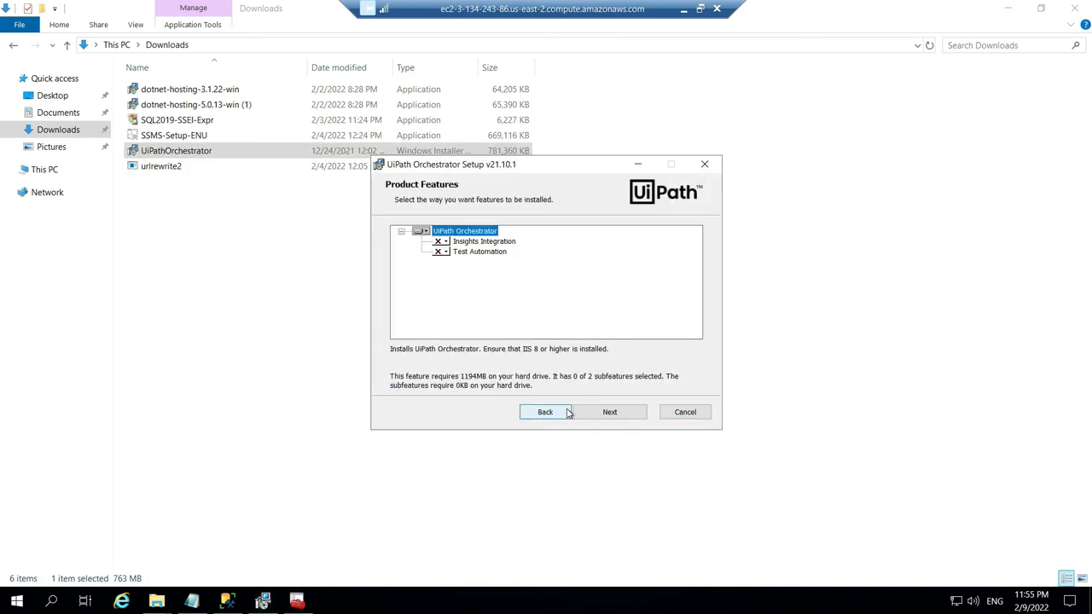
left_click(614, 417)
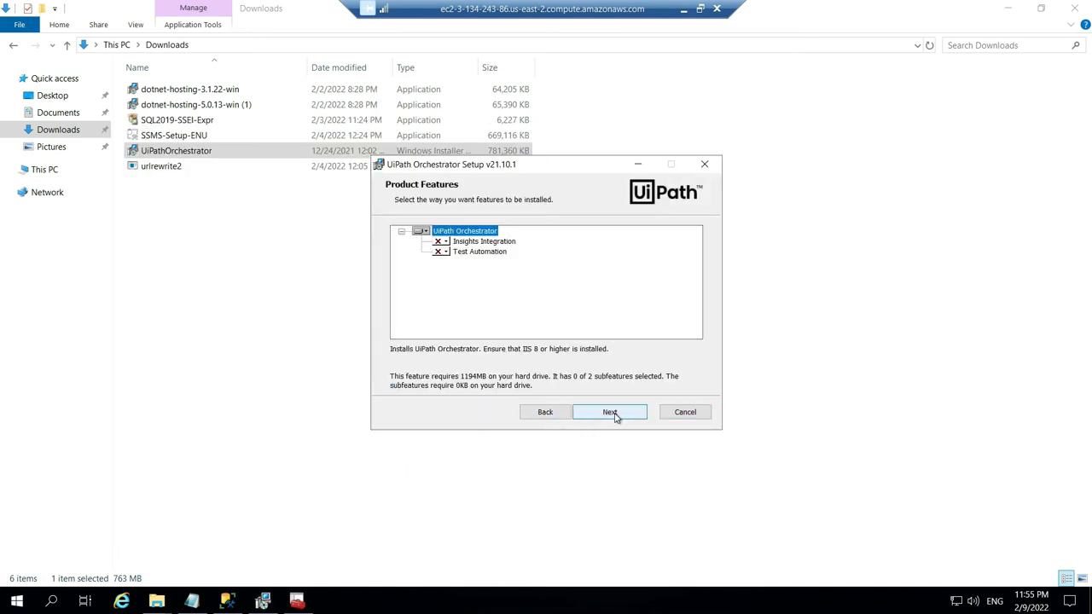
left_click(614, 416)
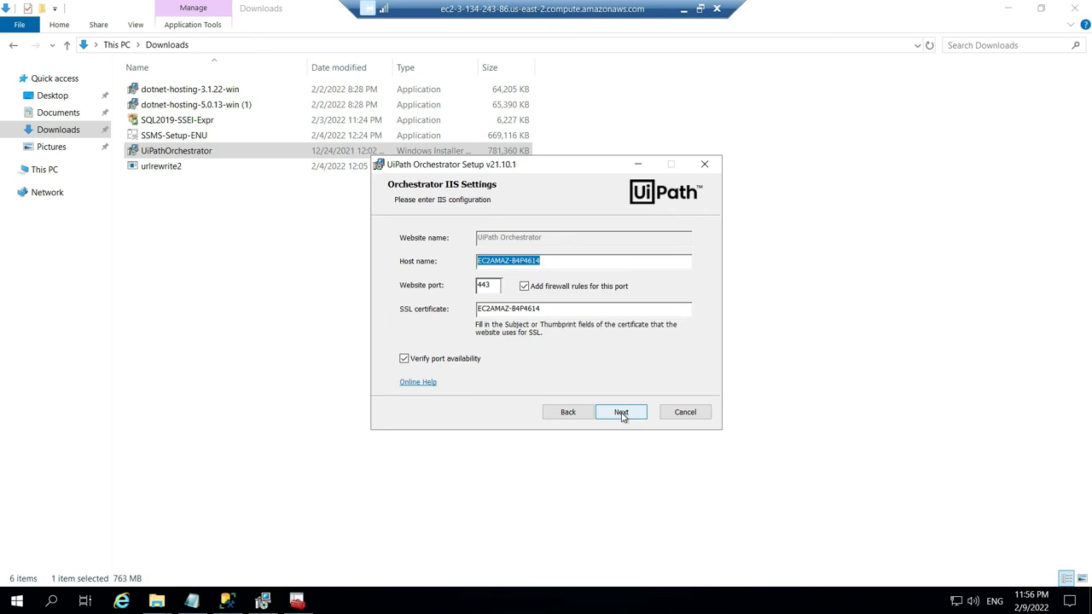
left_click(622, 412)
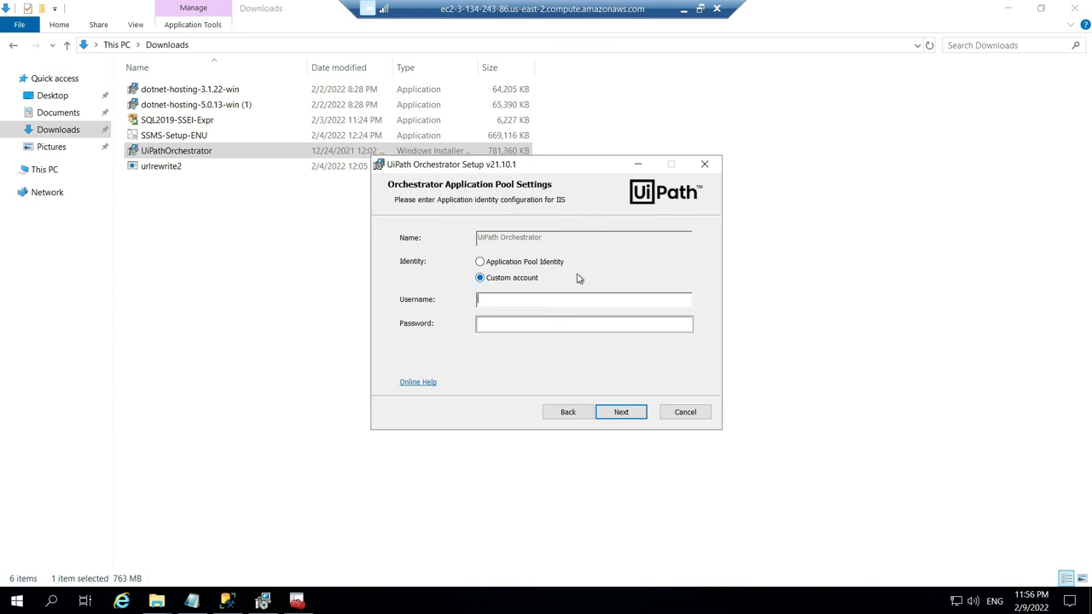
Step: Use Application Pool Identity for the application pool and accept the UiPath database on .\SQLEXPRESS with Windows Integrated Authentication
left_click(537, 266)
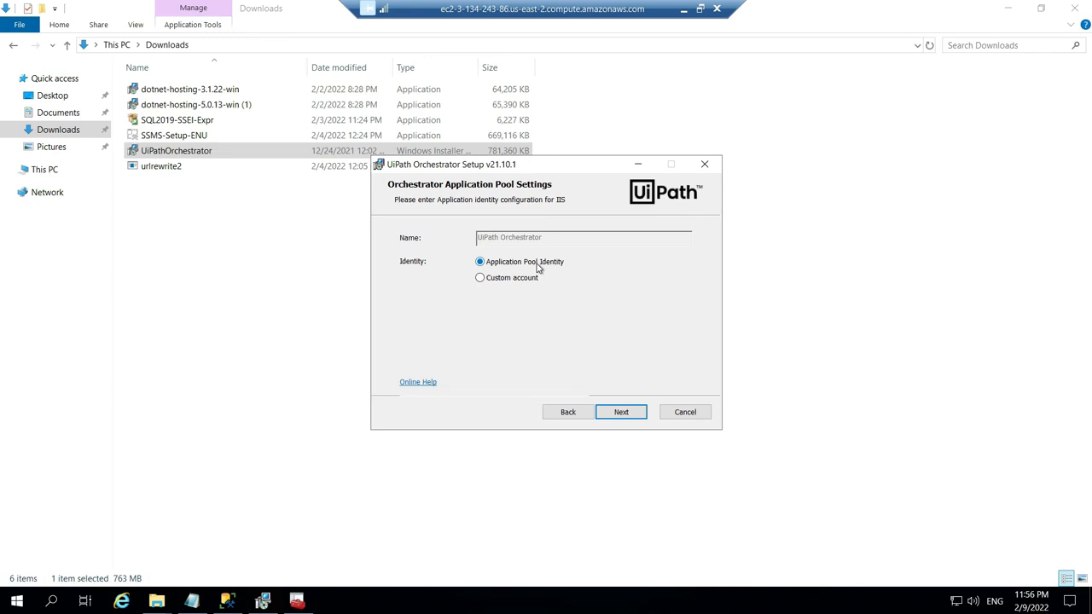
left_click(632, 414)
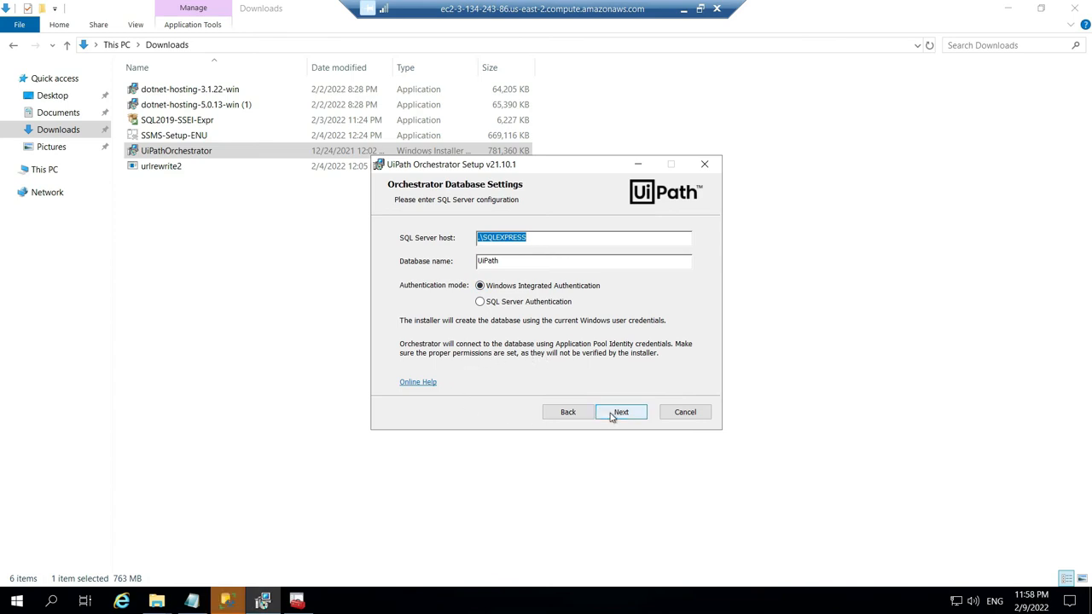
left_click(611, 416)
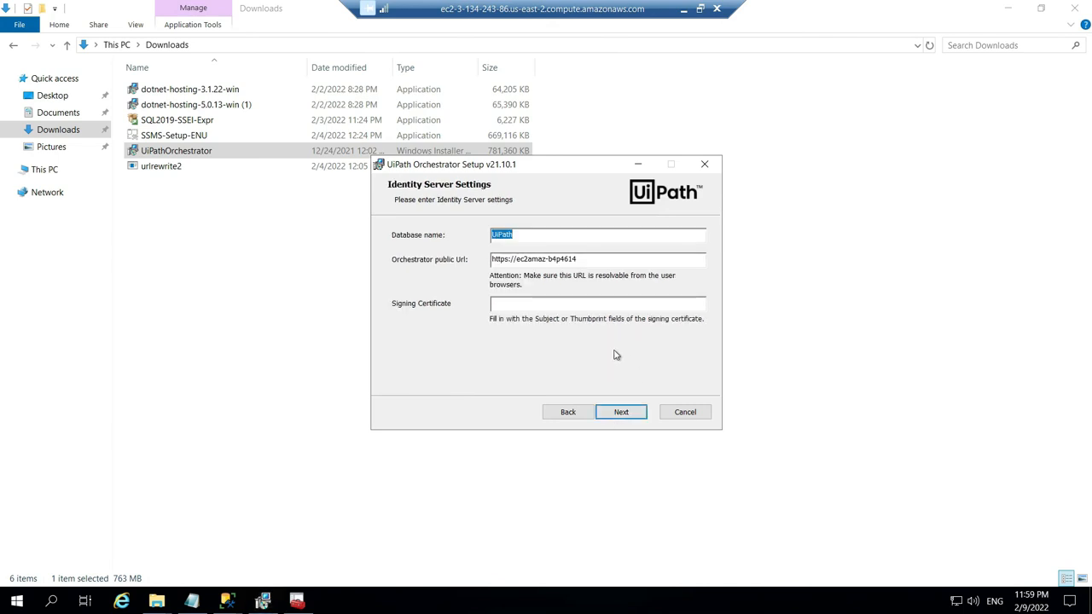
left_click(296, 601)
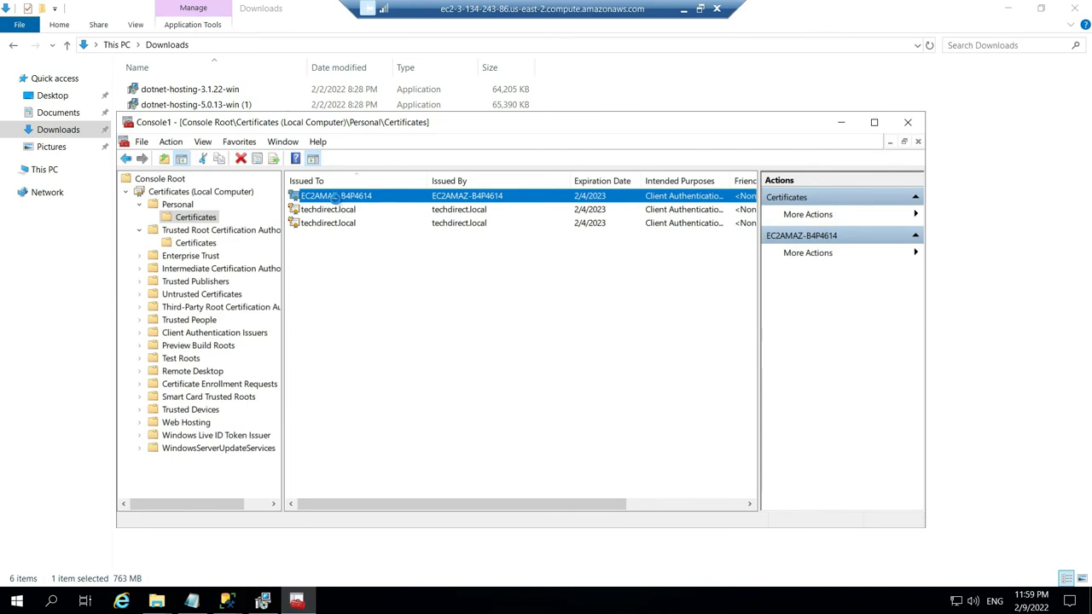
left_click(262, 601)
left_click(601, 302)
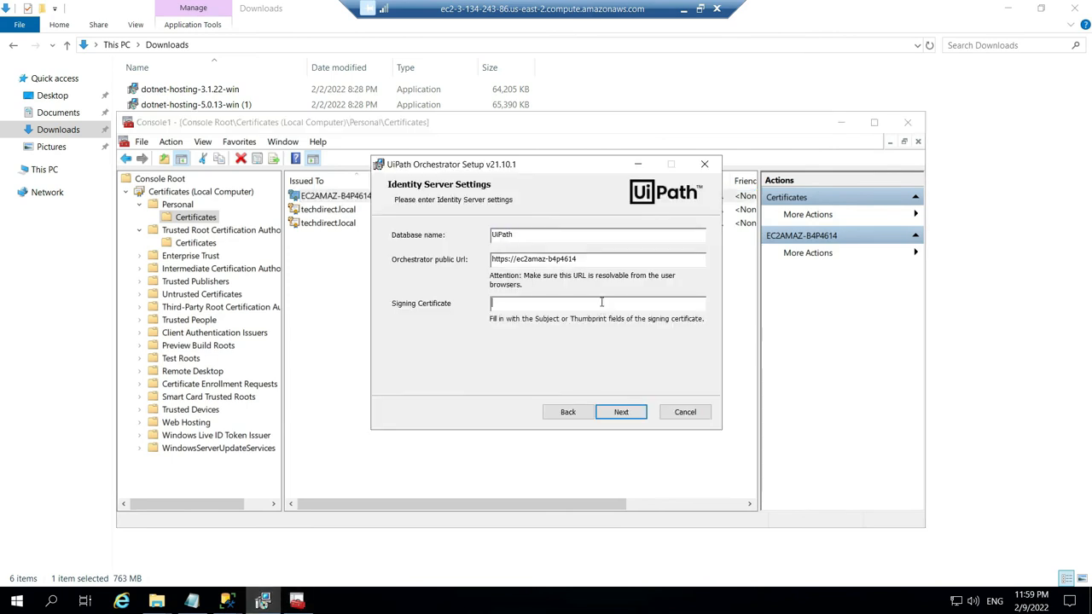
type("EC2AMAZ-B4P4614")
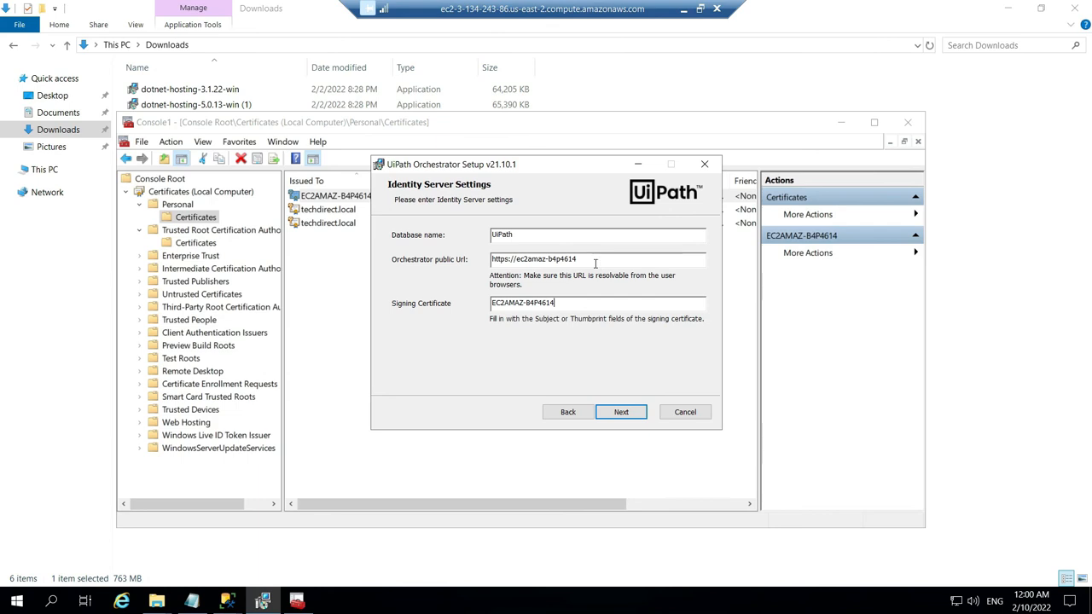
left_click(620, 414)
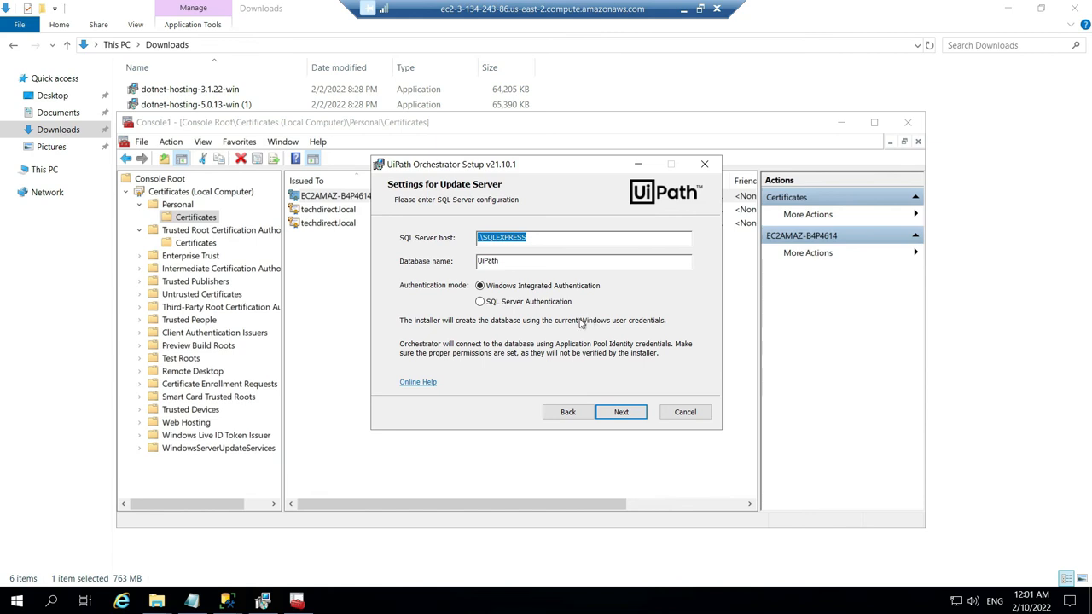
Step: Accept the Update Server database settings and leave the Elasticsearch logging URL blank
left_click(622, 414)
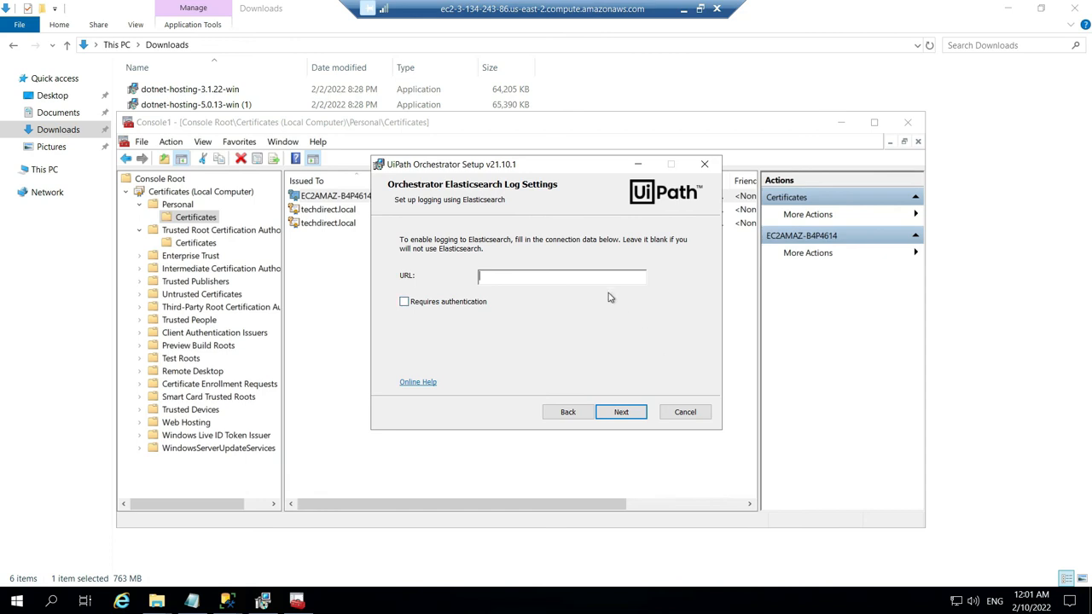
left_click(623, 413)
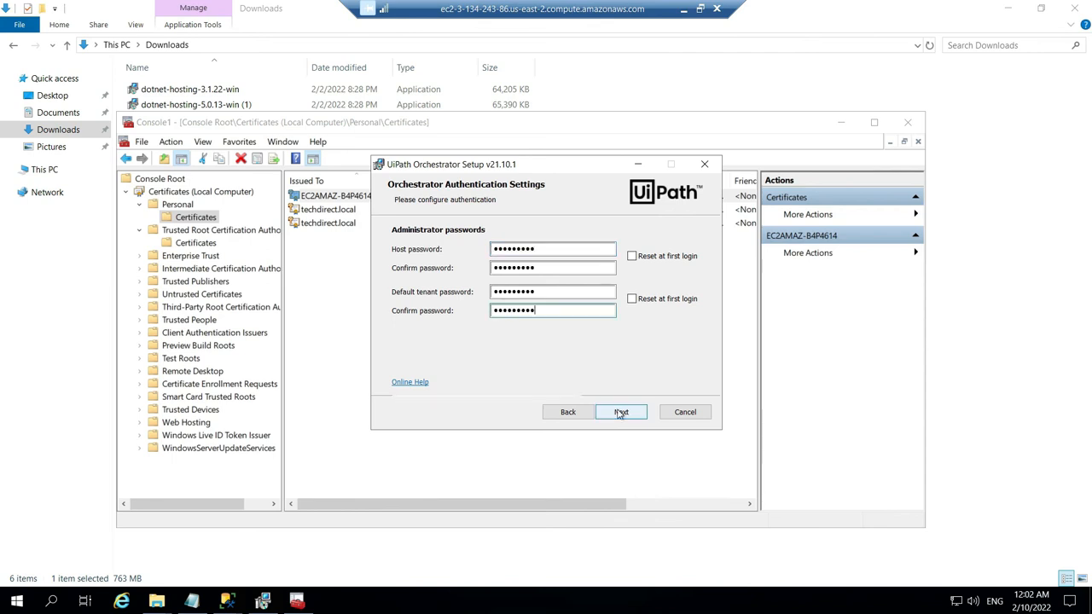
Step: Enter and confirm the host and default tenant administrator passwords and run the Orchestrator installation through to completion
left_click(620, 413)
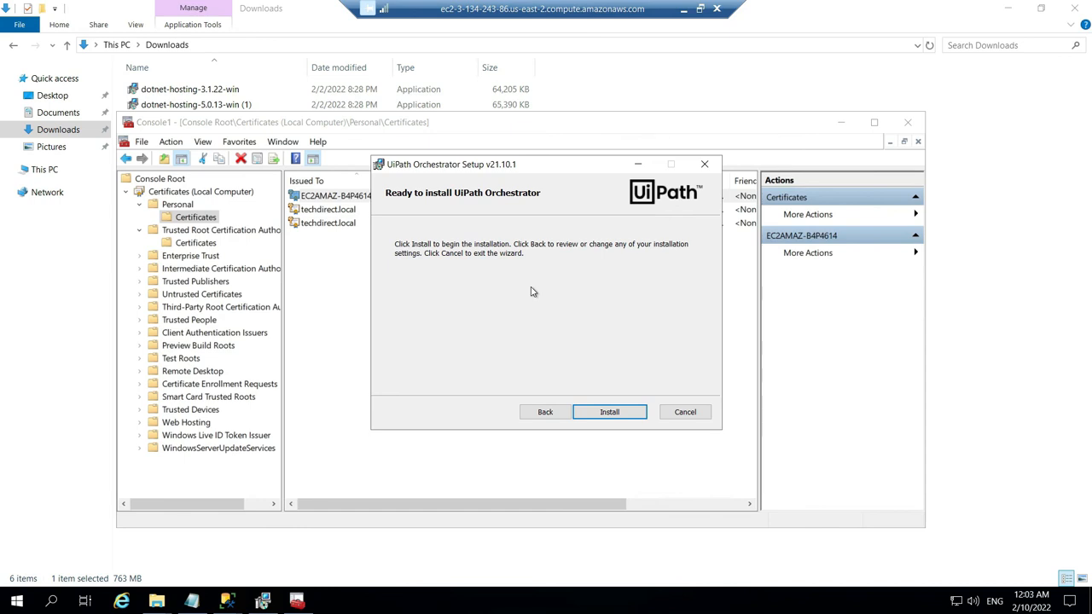
left_click(594, 416)
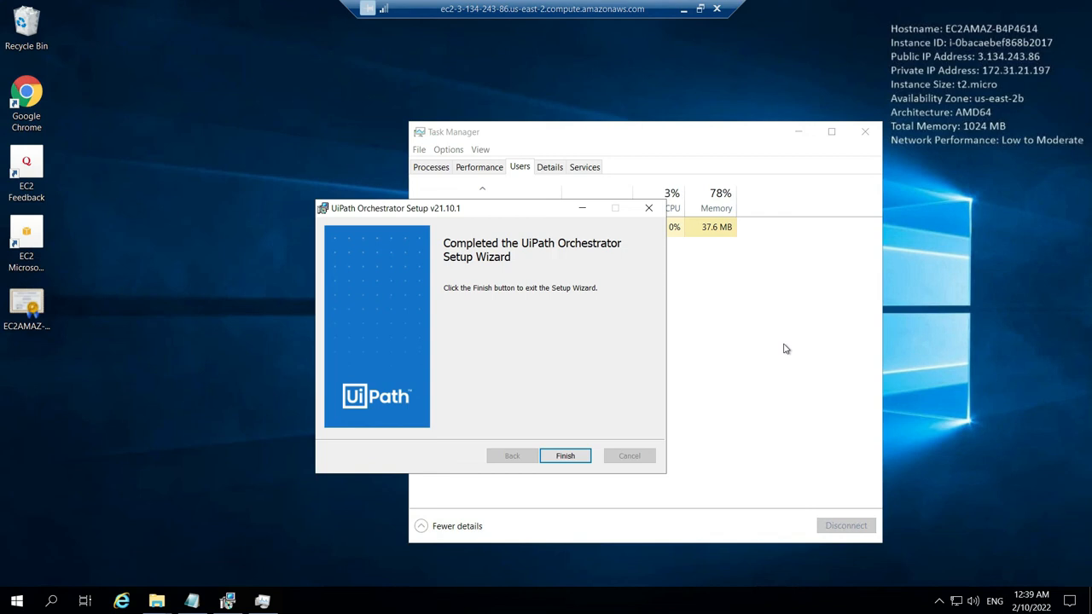
left_click(565, 456)
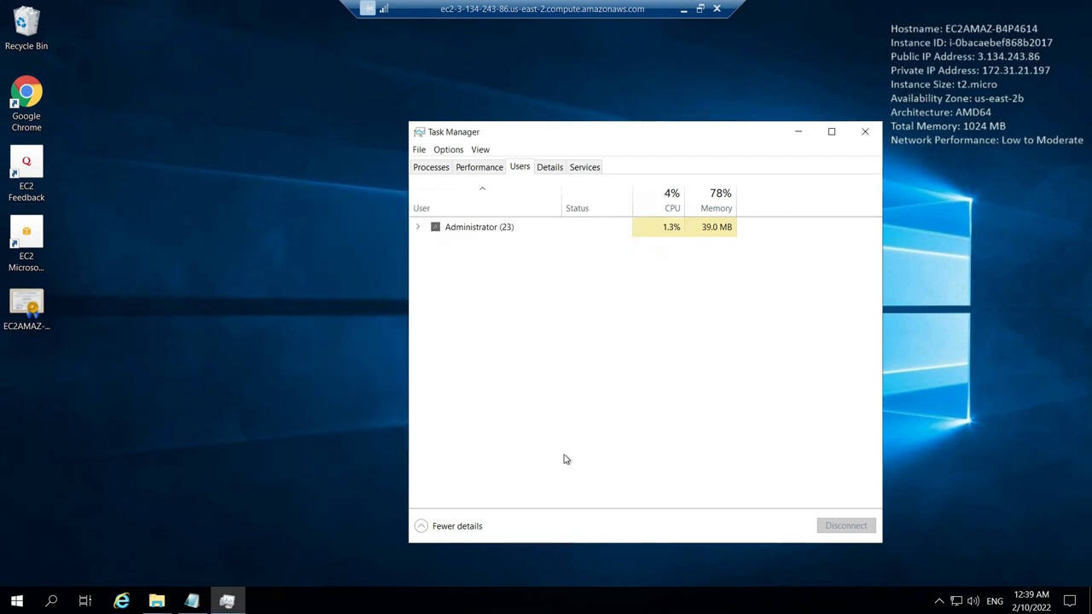
left_click(866, 134)
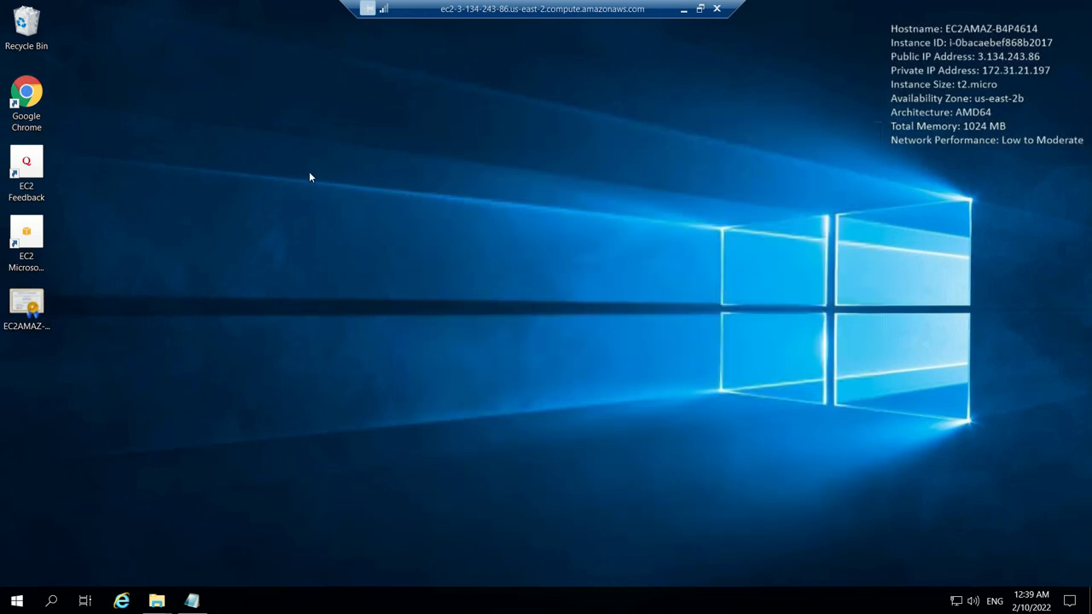
right_click(303, 171)
left_click(327, 215)
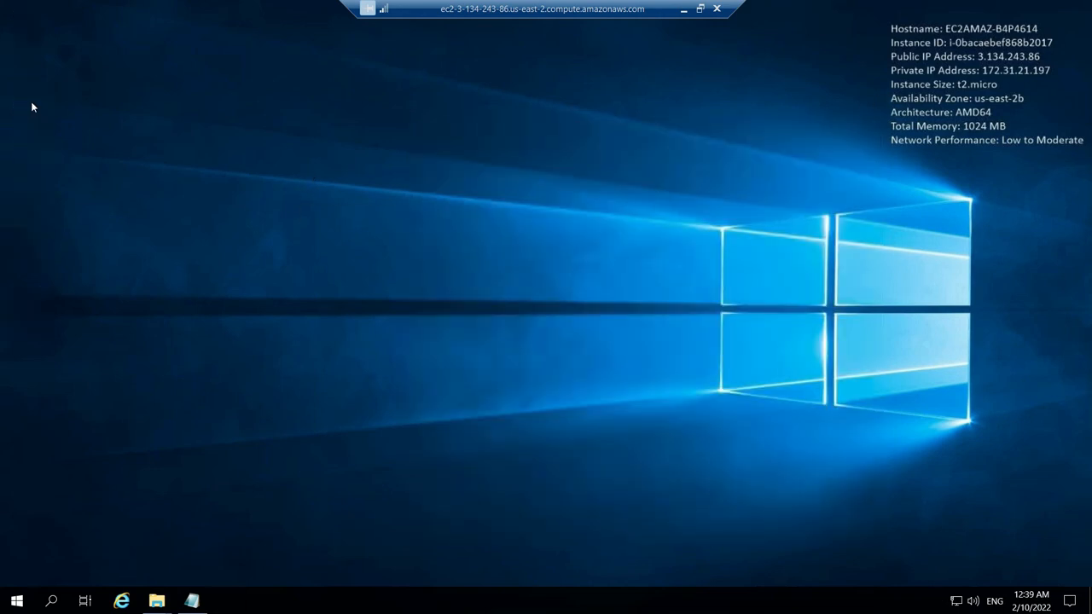
double_click(32, 103)
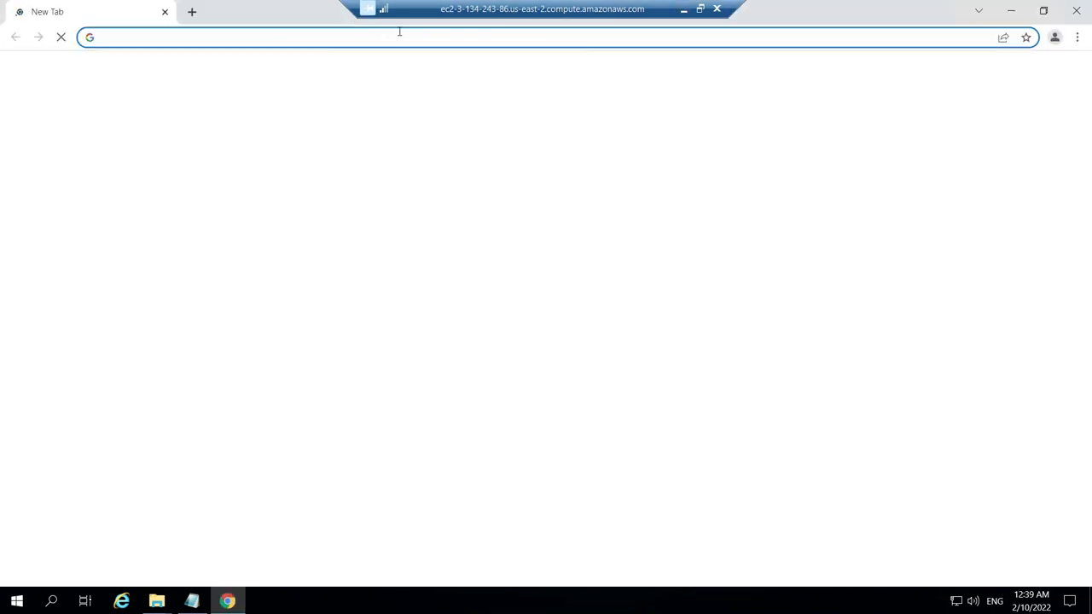
type("http")
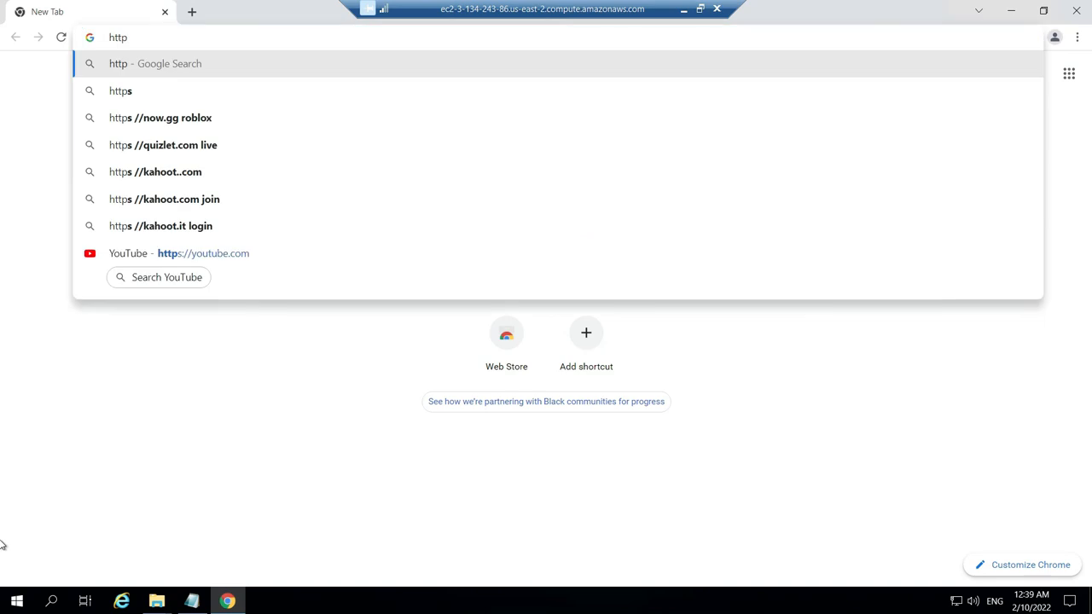
type("s://")
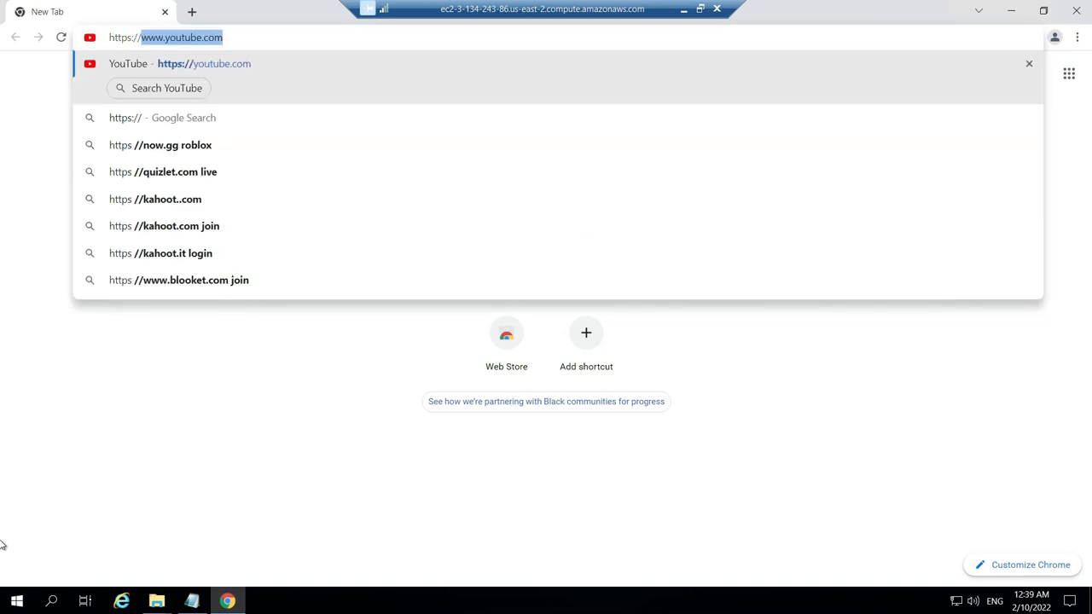
left_click(156, 600)
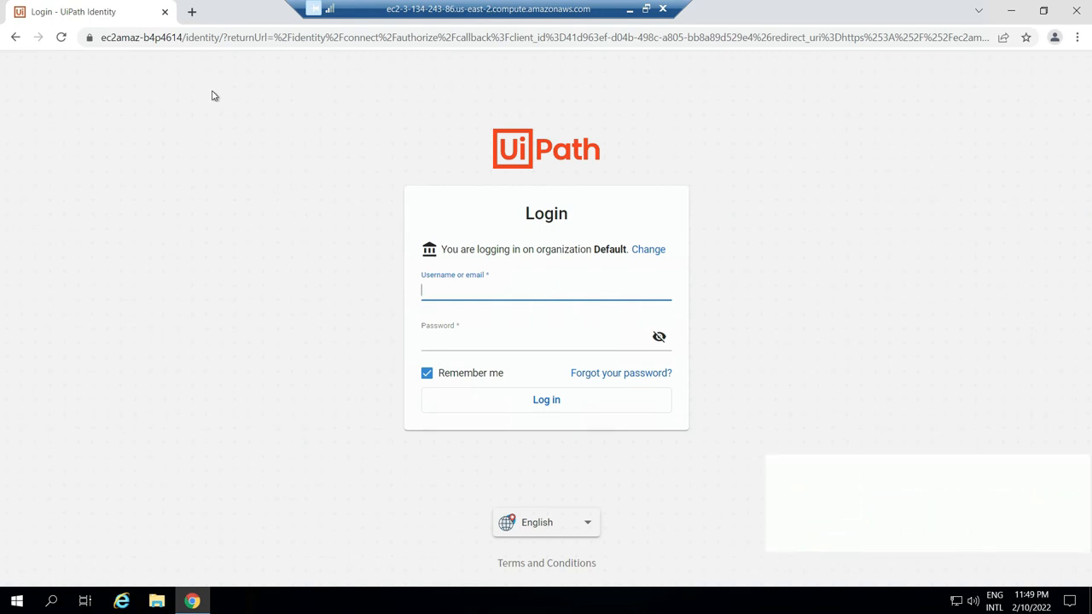
Step: Log in to the Default organization as admin with the account password
left_click(505, 289)
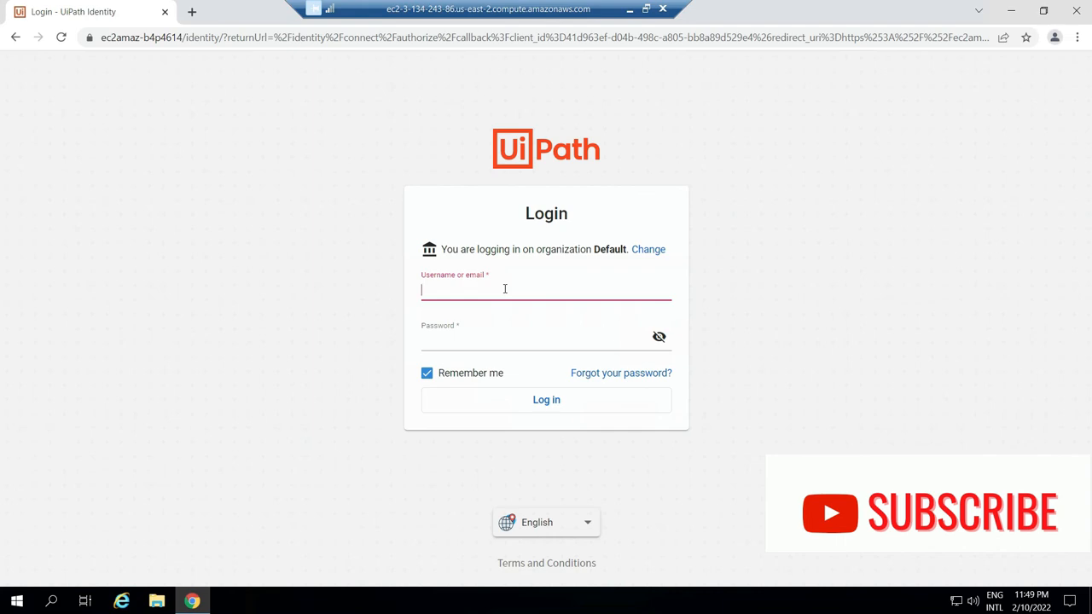
type("ad")
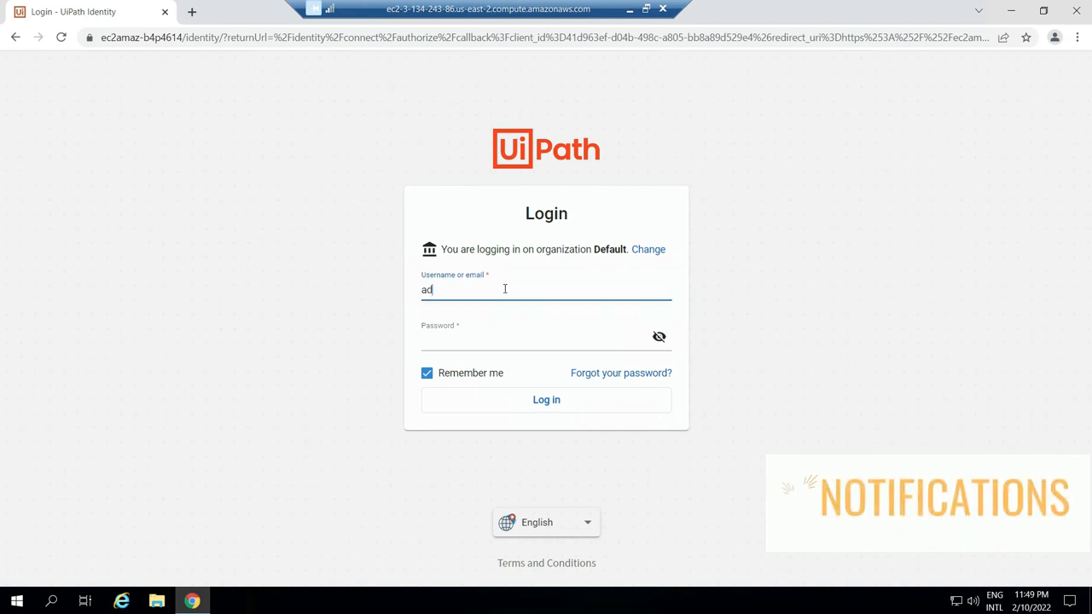
type("min")
key("Tab")
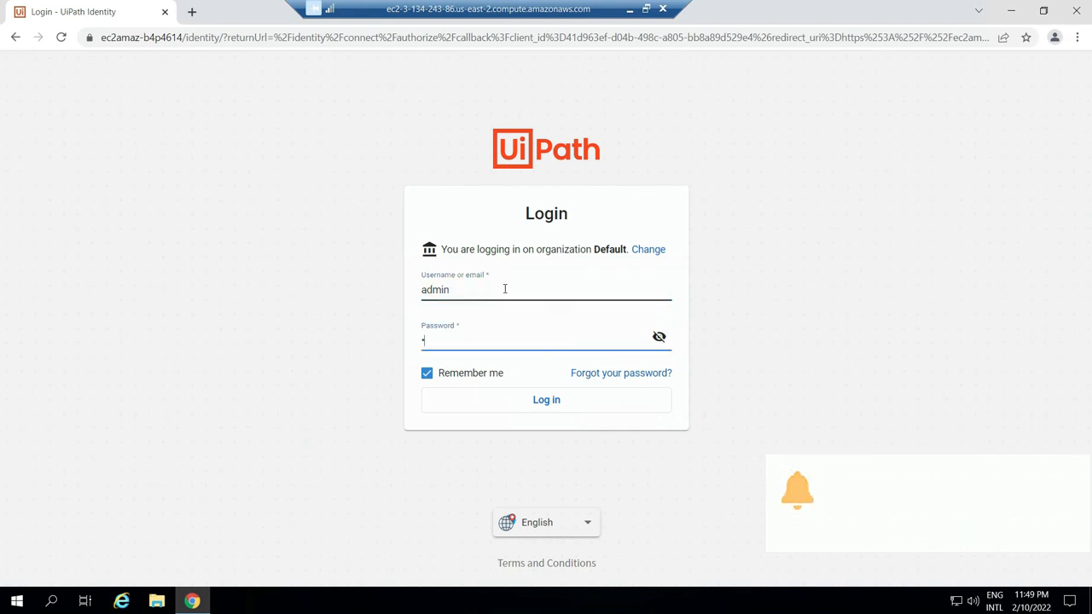
type("******")
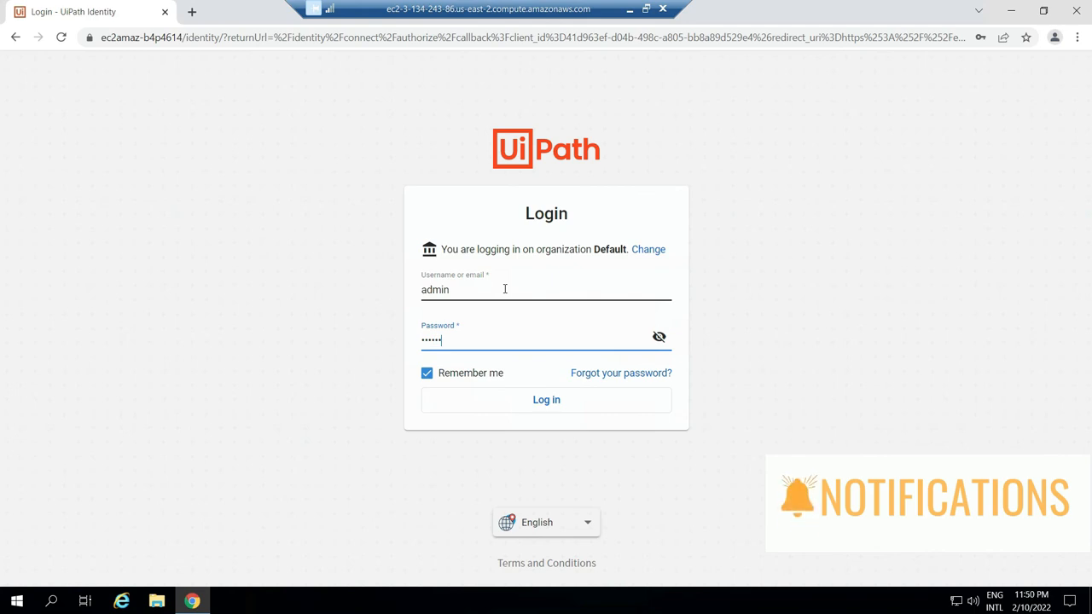
type("***")
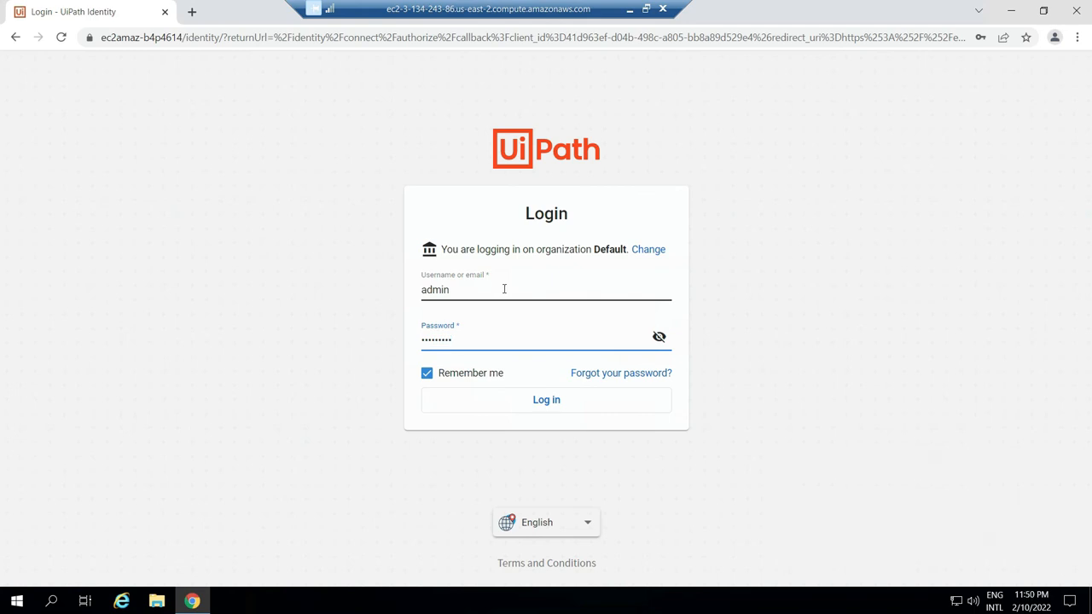
left_click(563, 406)
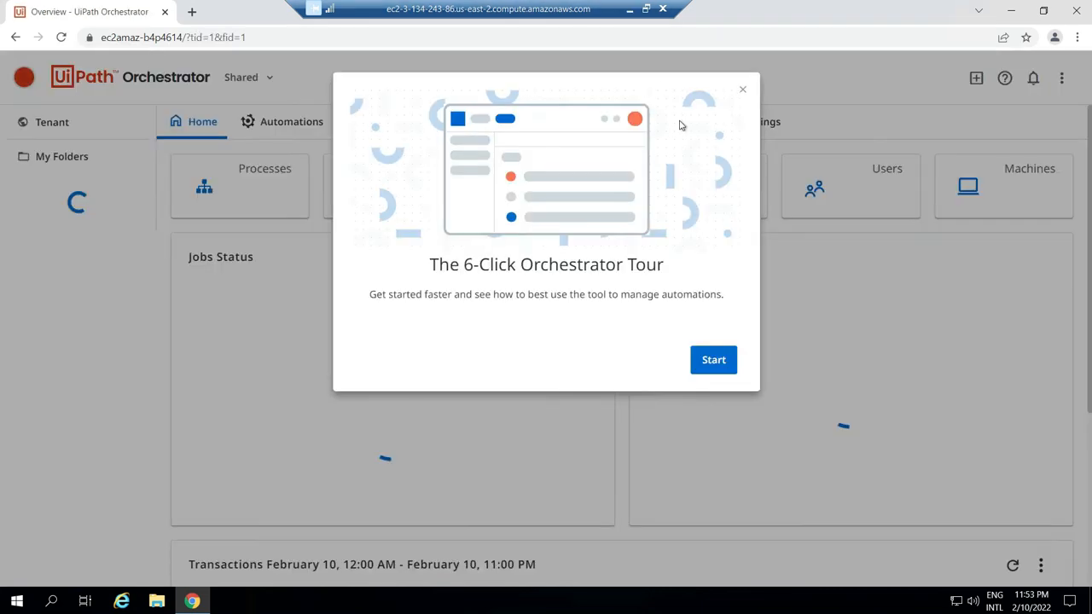
Step: Go through the 6-Click Orchestrator Tour of the interface and close it
left_click(713, 360)
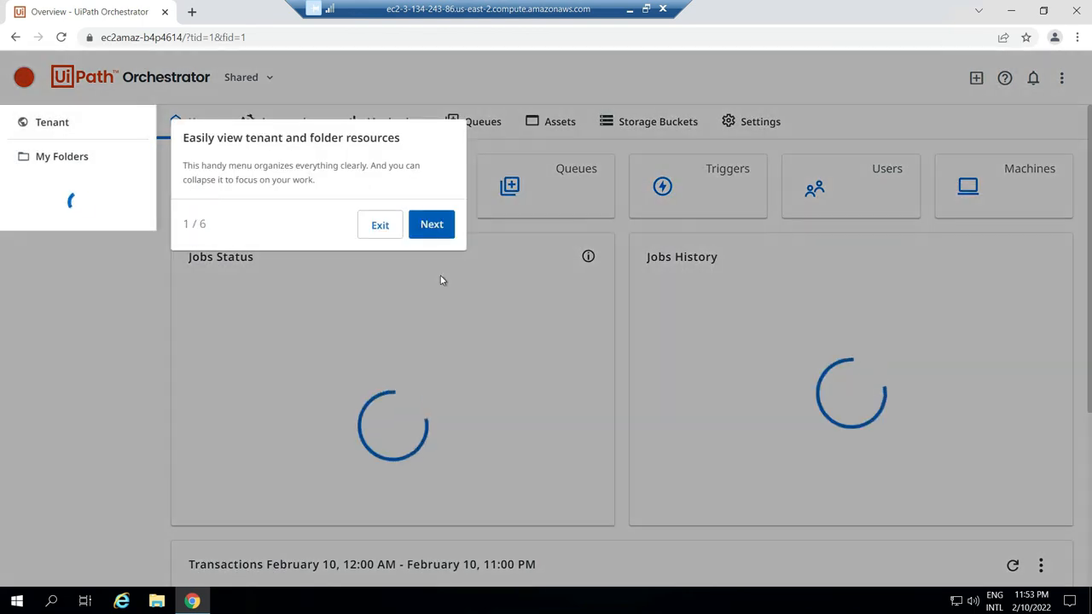
left_click(435, 231)
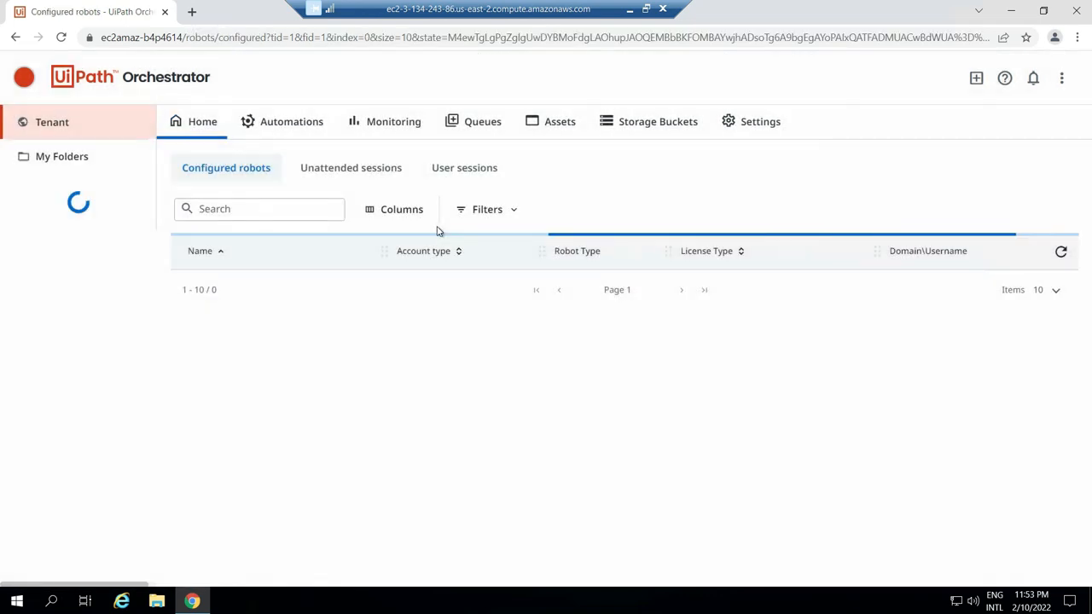
left_click(1061, 78)
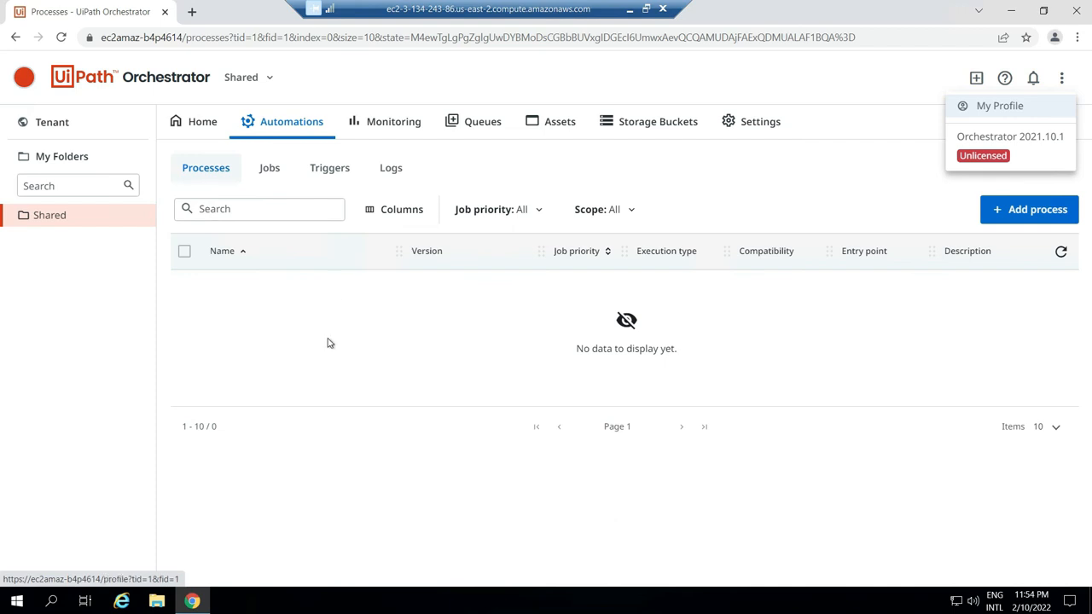
left_click(334, 271)
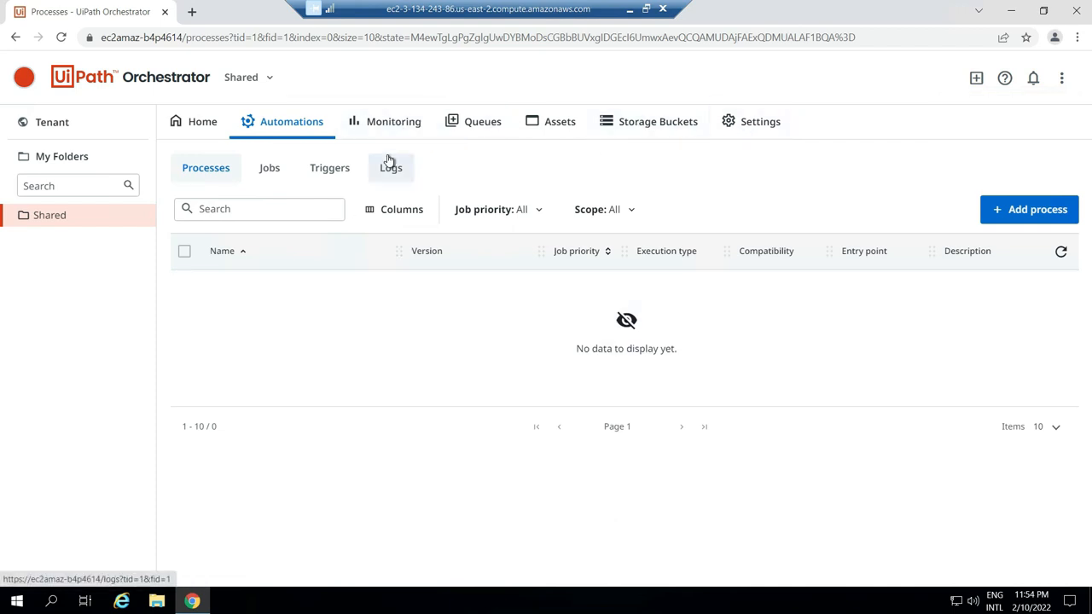
Step: Switch to the tenant level, check the Orchestrator version and license status, and open the tenant's License page
left_click(52, 124)
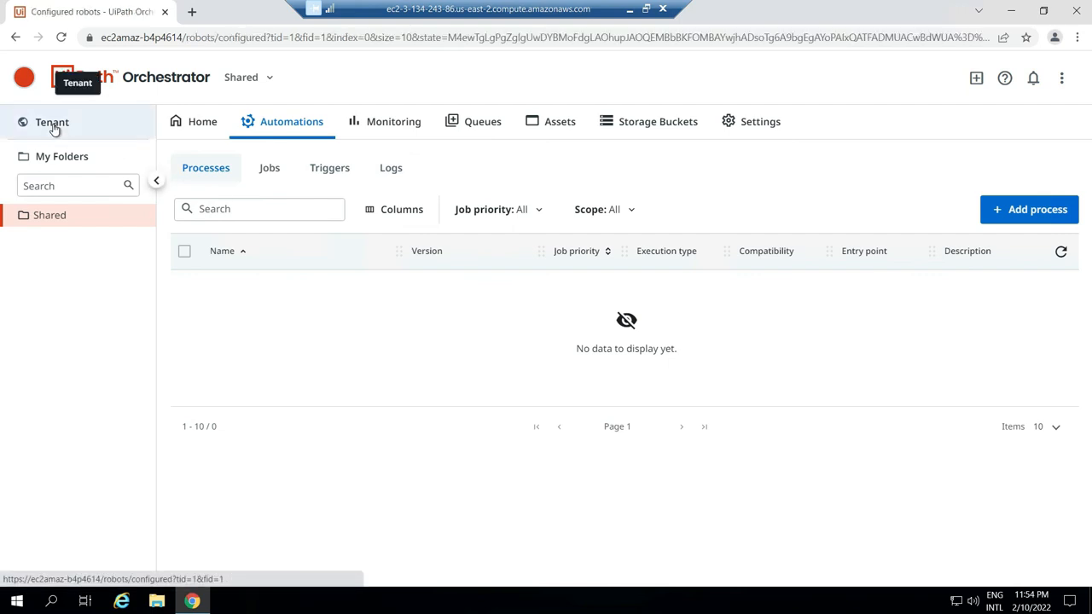
left_click(1062, 89)
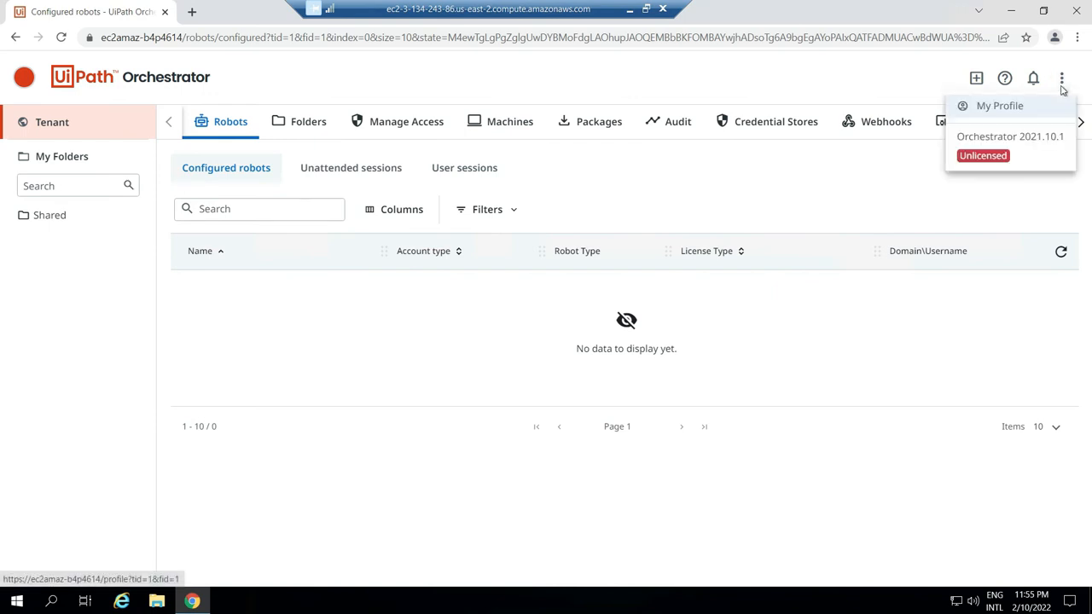
left_click(195, 185)
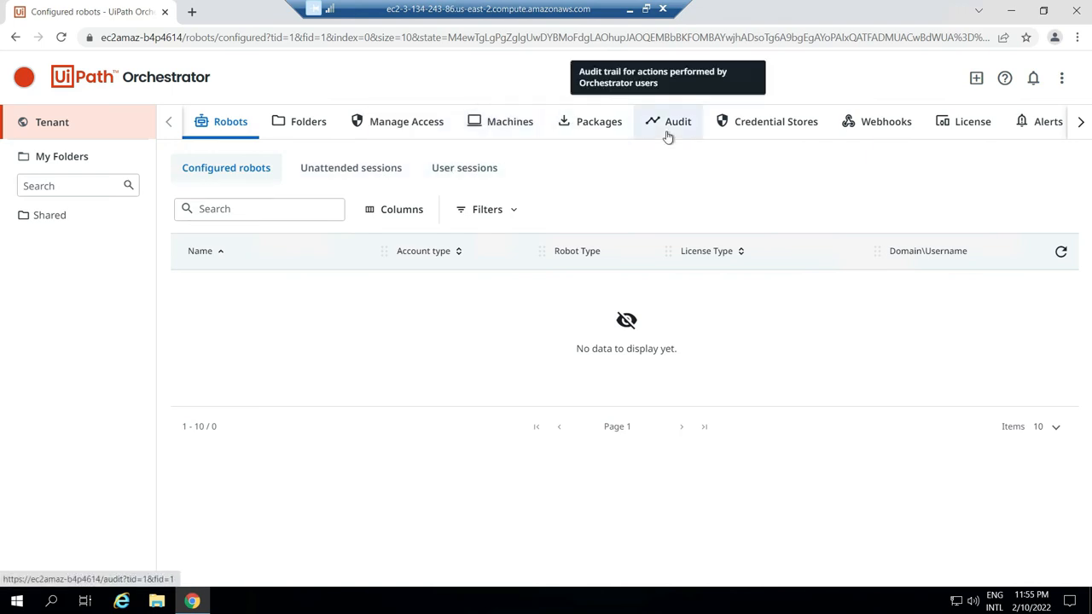
left_click(964, 128)
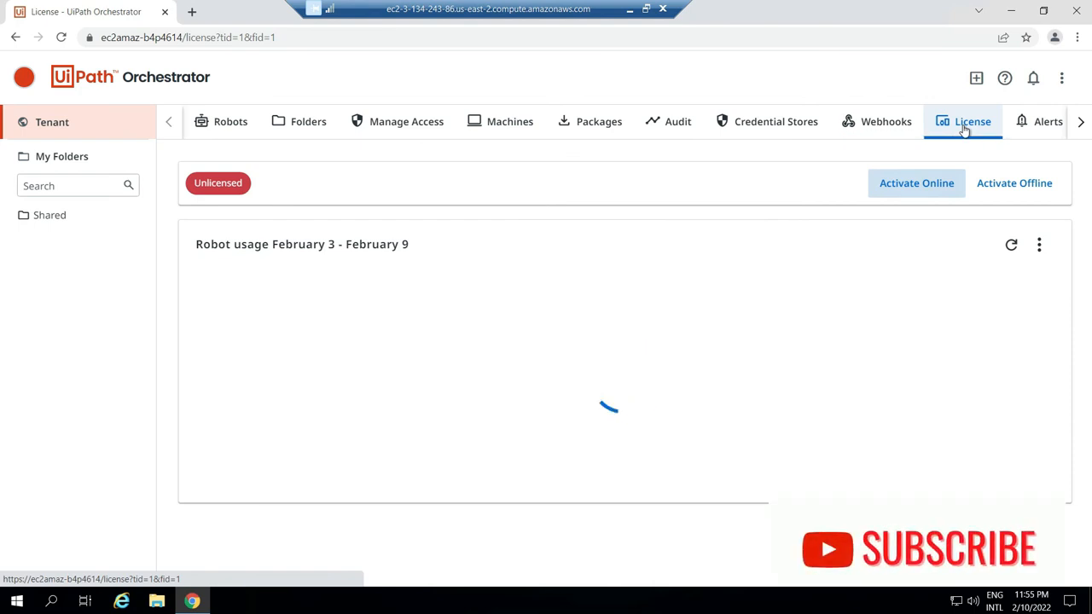